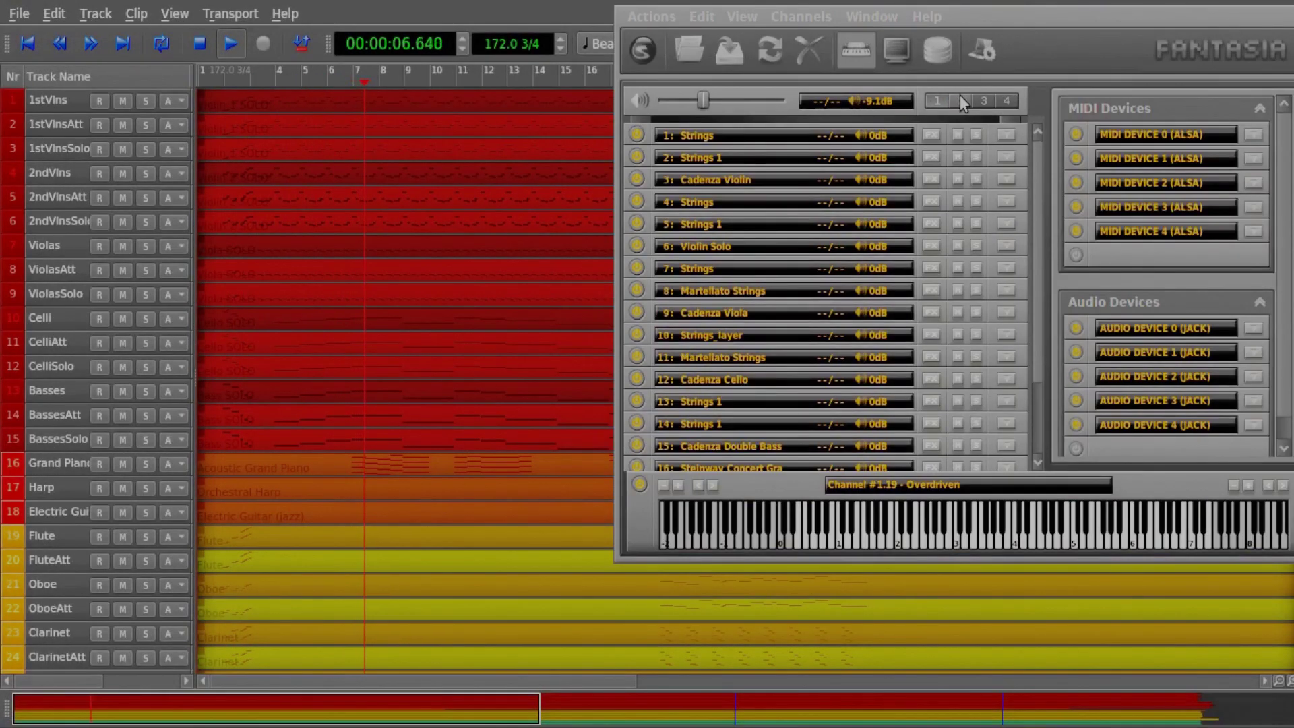
# Step: Browse the Fantasia sampler mixer's instrument pages: brass, percussion, then back to strings
pyautogui.click(960, 97)
pyautogui.click(983, 103)
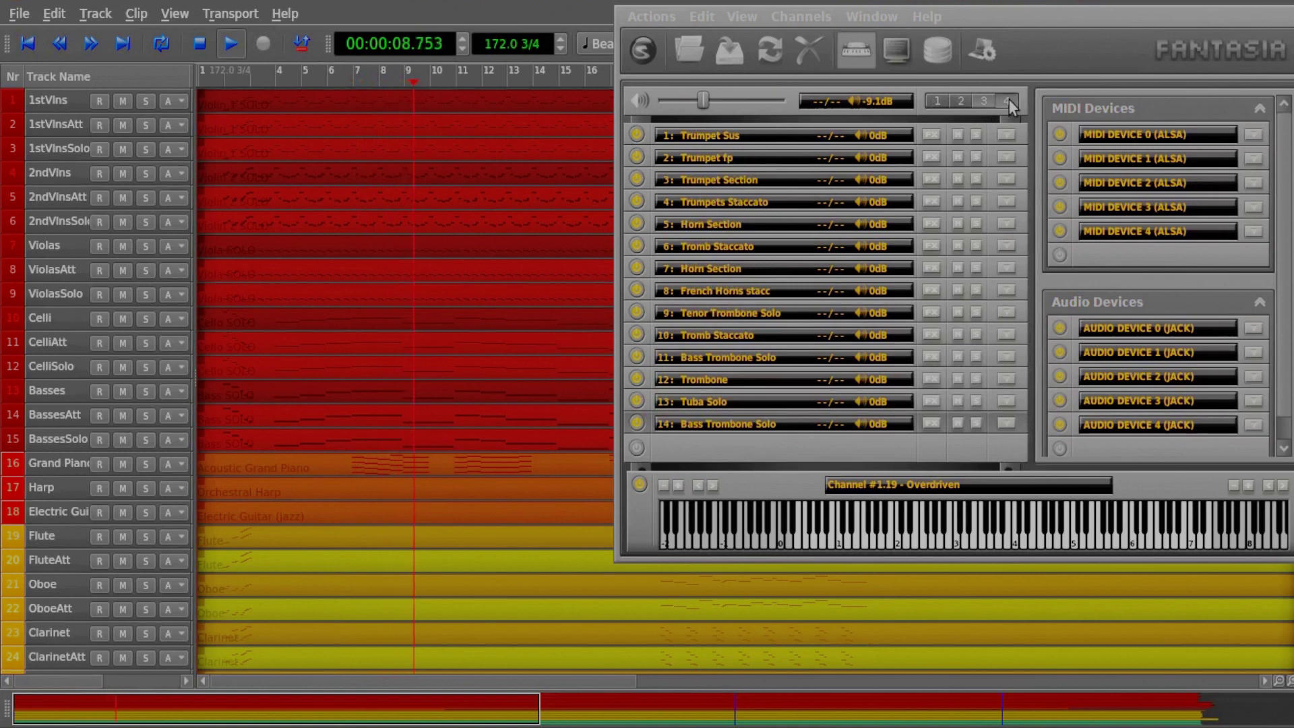
pyautogui.click(1009, 99)
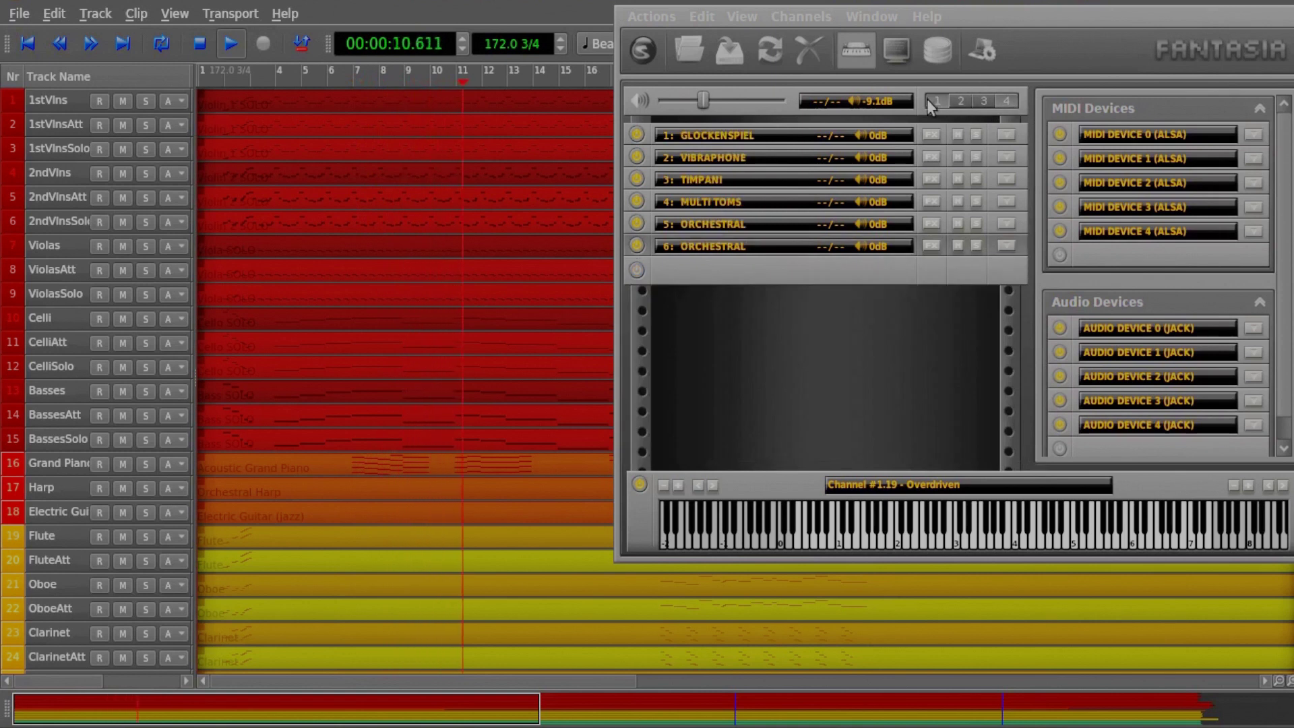
pyautogui.click(931, 107)
# Step: Hide the sampler mixer and open the 1stVlns clip in the MIDI editor's event-type list
pyautogui.click(503, 9)
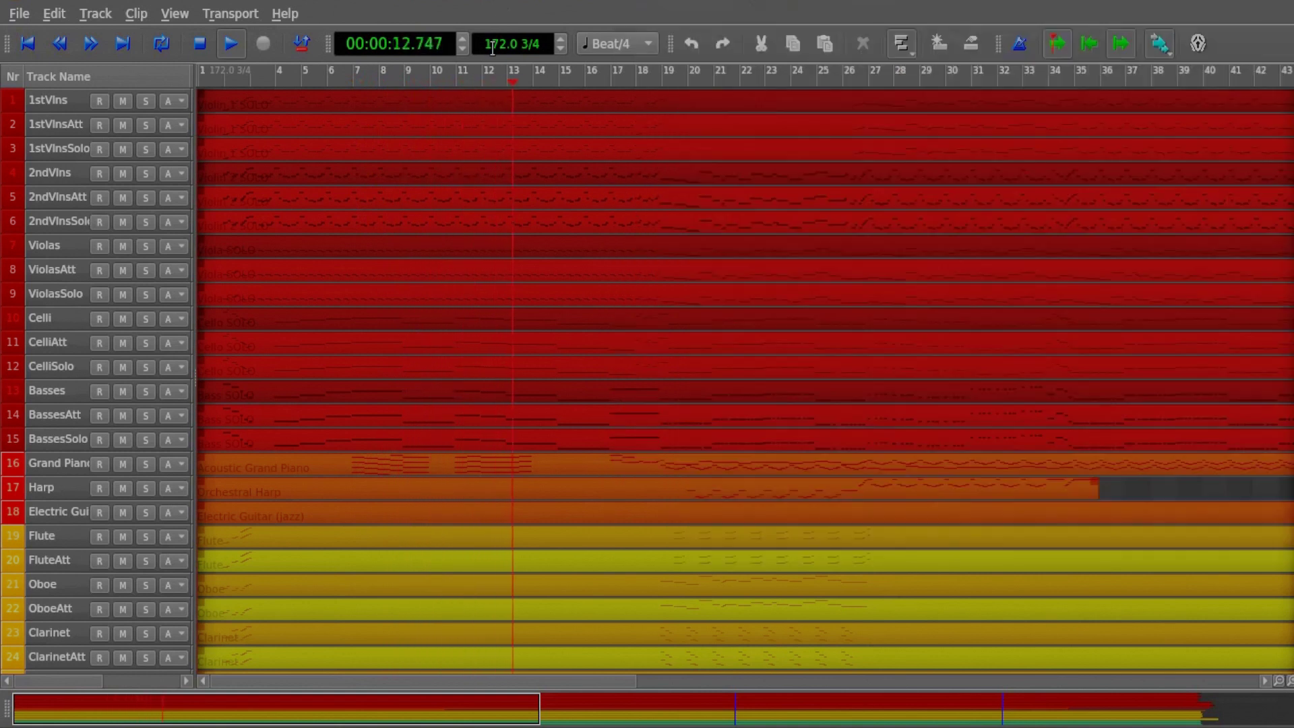
pyautogui.doubleClick(483, 102)
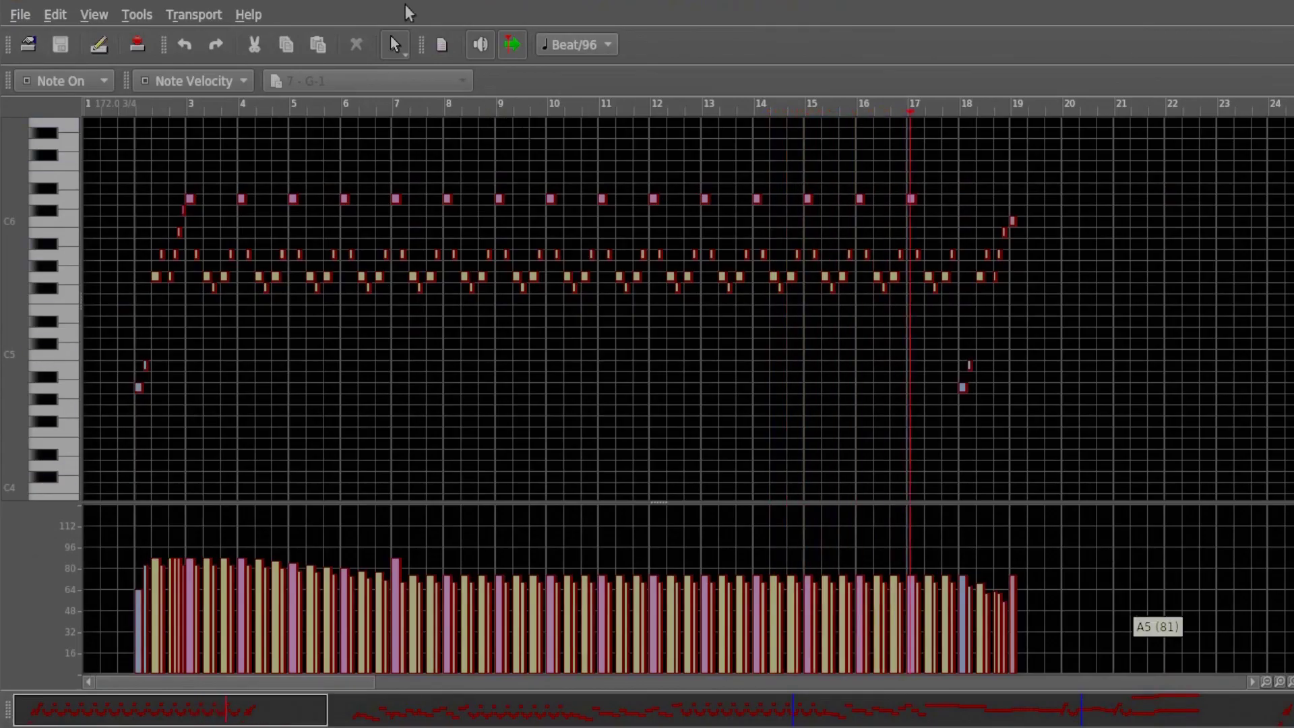
pyautogui.click(243, 80)
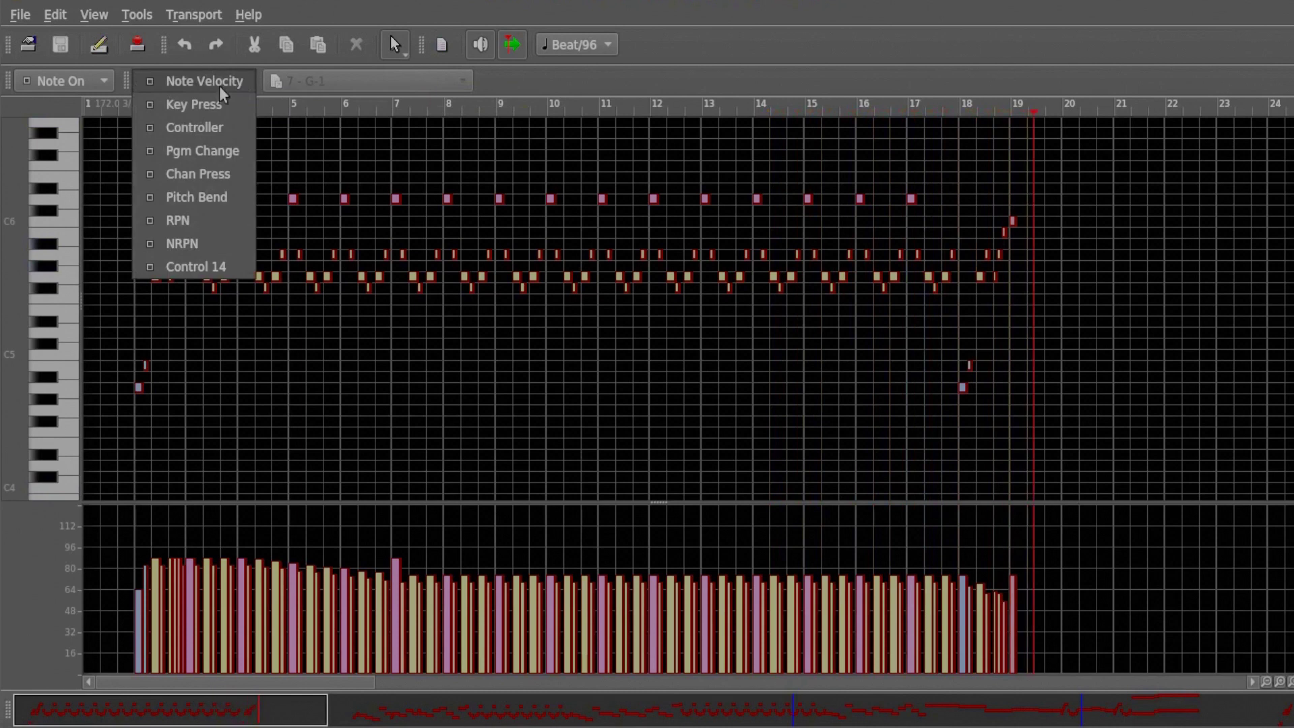
# Step: Switch the MIDI editor's lower pane from note velocities to controller values
pyautogui.click(229, 139)
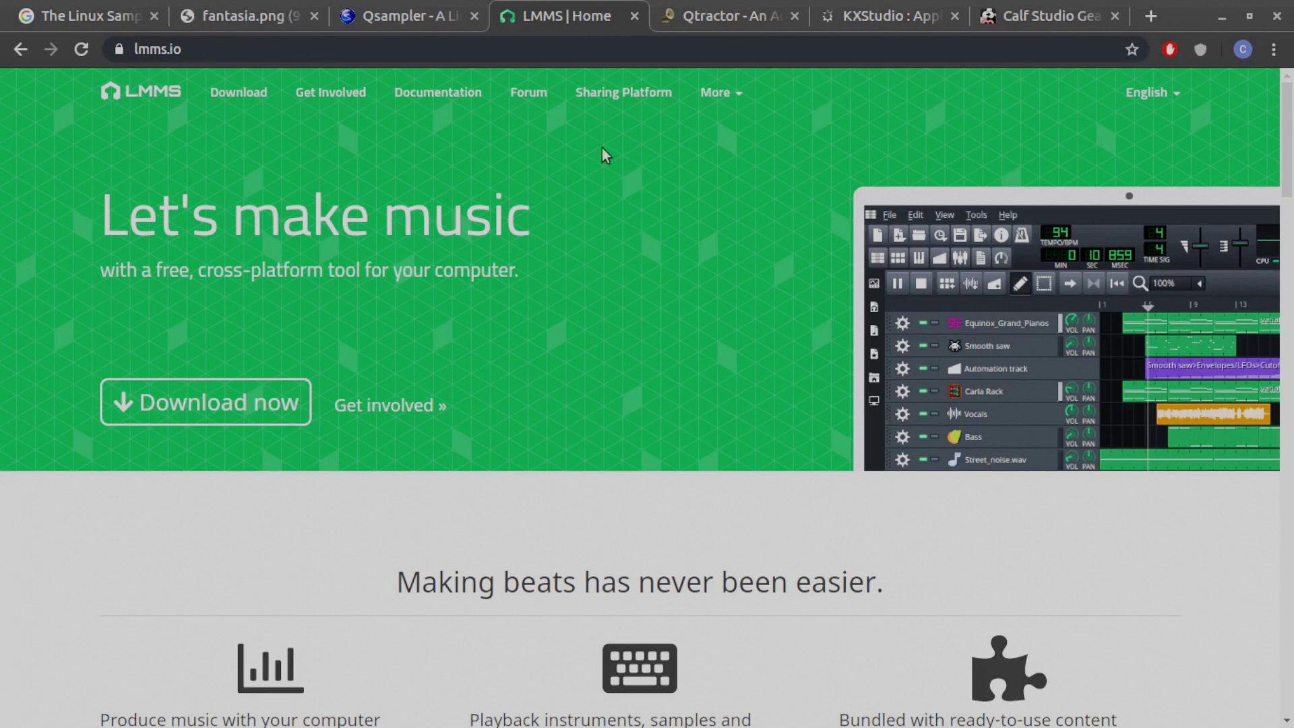
# Step: Show the Qtractor website at qtractor.sourceforge.io
pyautogui.click(708, 16)
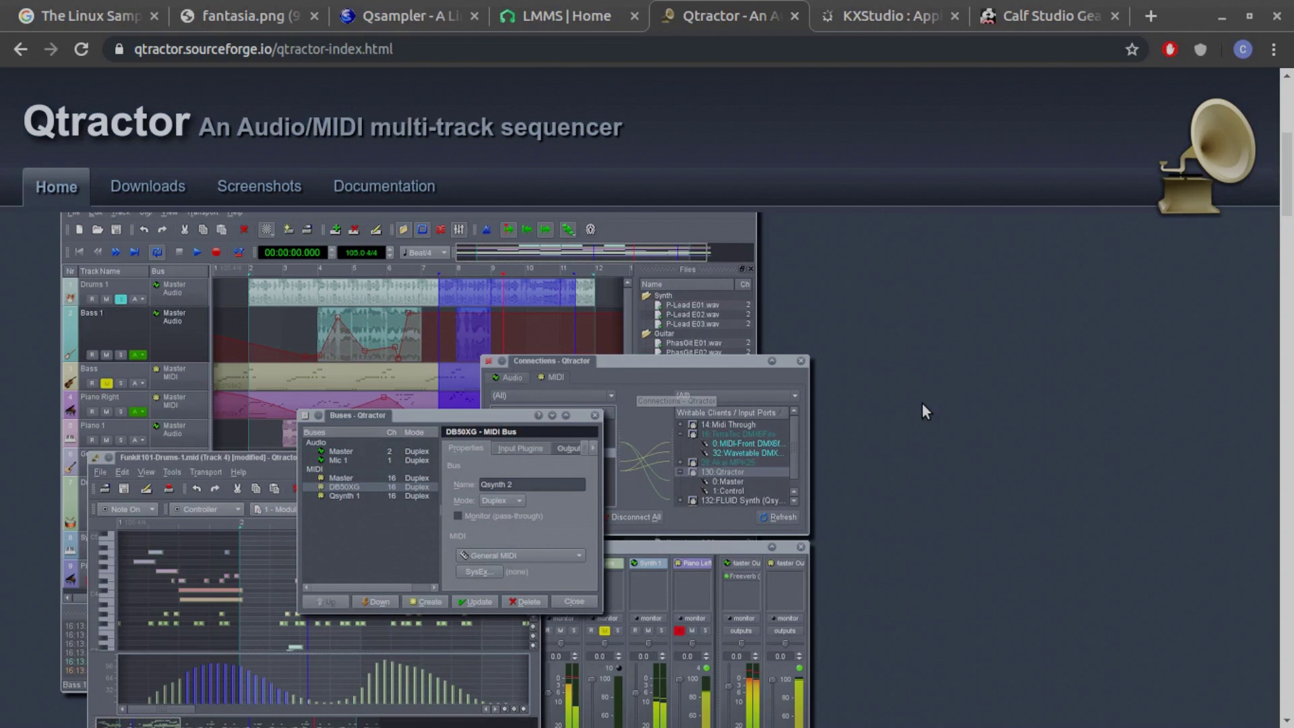
# Step: Show the KXStudio Applications:Carla page
pyautogui.click(915, 17)
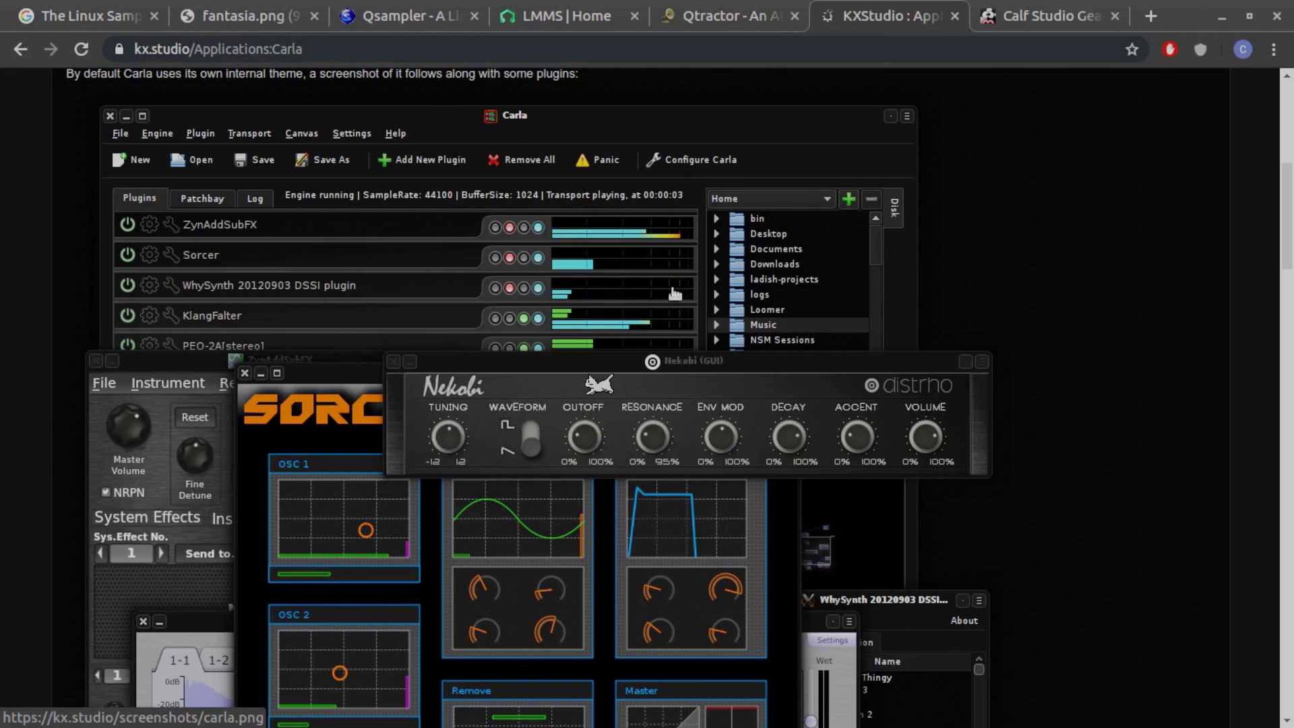
# Step: Show the Calf Studio Gear website at calf-studio-gear.org
pyautogui.click(994, 19)
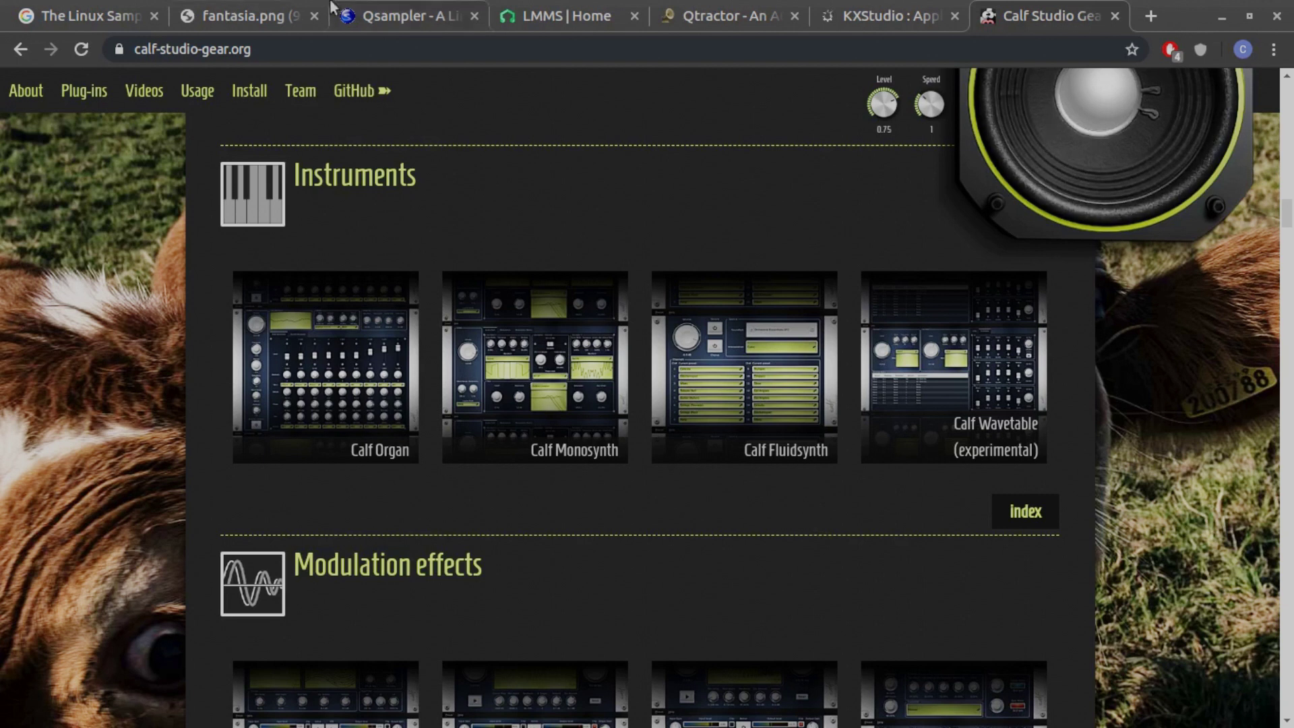
# Step: Show the LinuxSampler home page and its News section
pyautogui.click(116, 16)
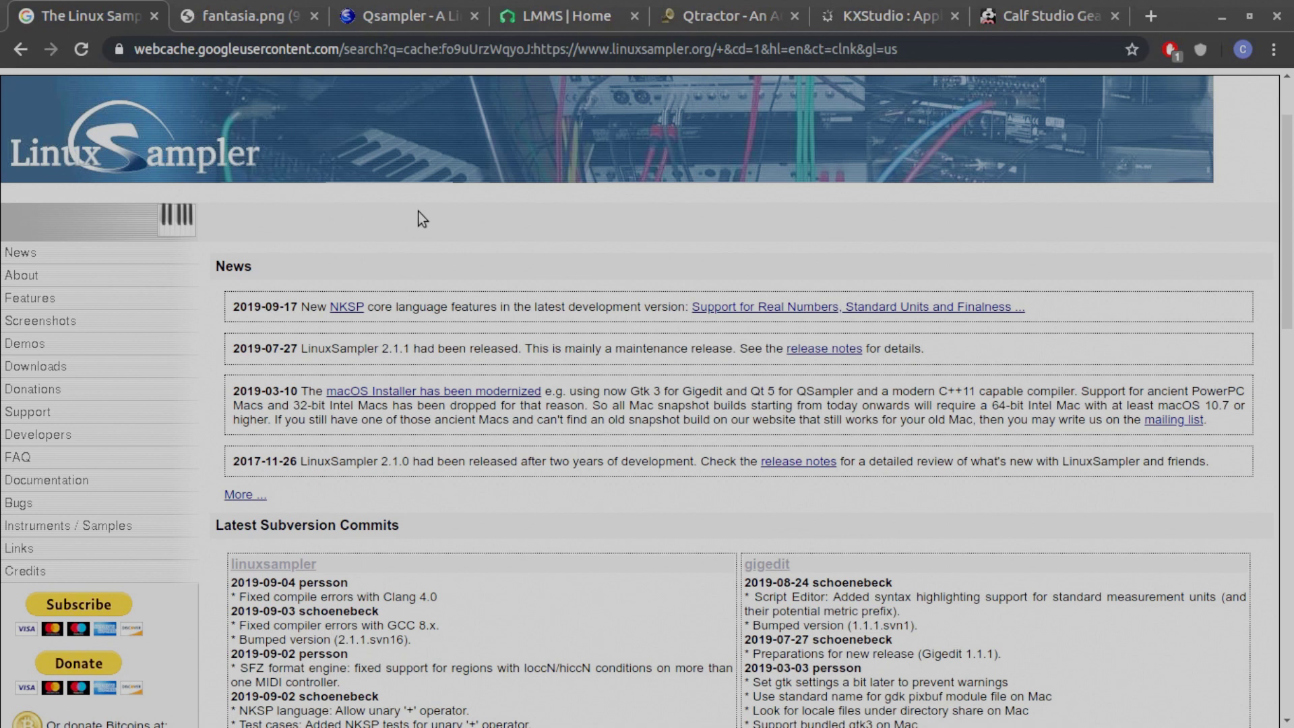
# Step: Show the Qsampler Screenshots page
pyautogui.click(436, 18)
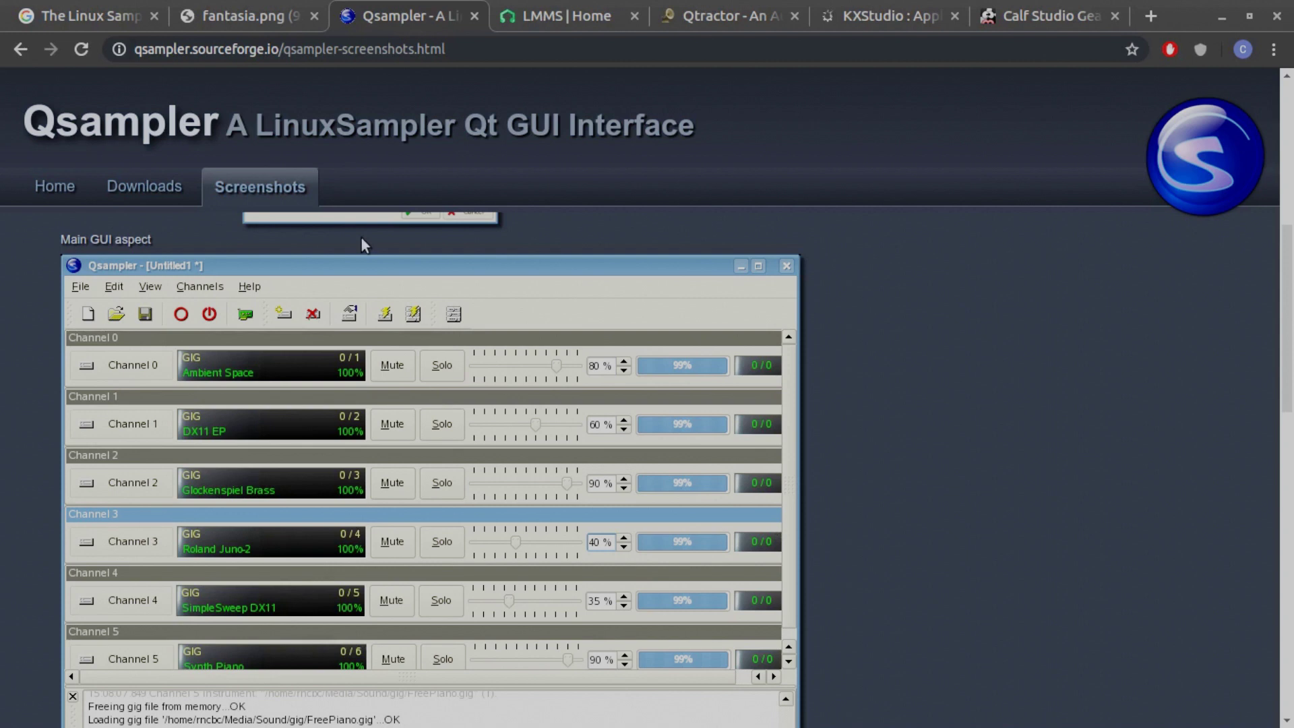
# Step: Show the fantasia.png screenshot of the Fantasia sampler
pyautogui.click(240, 15)
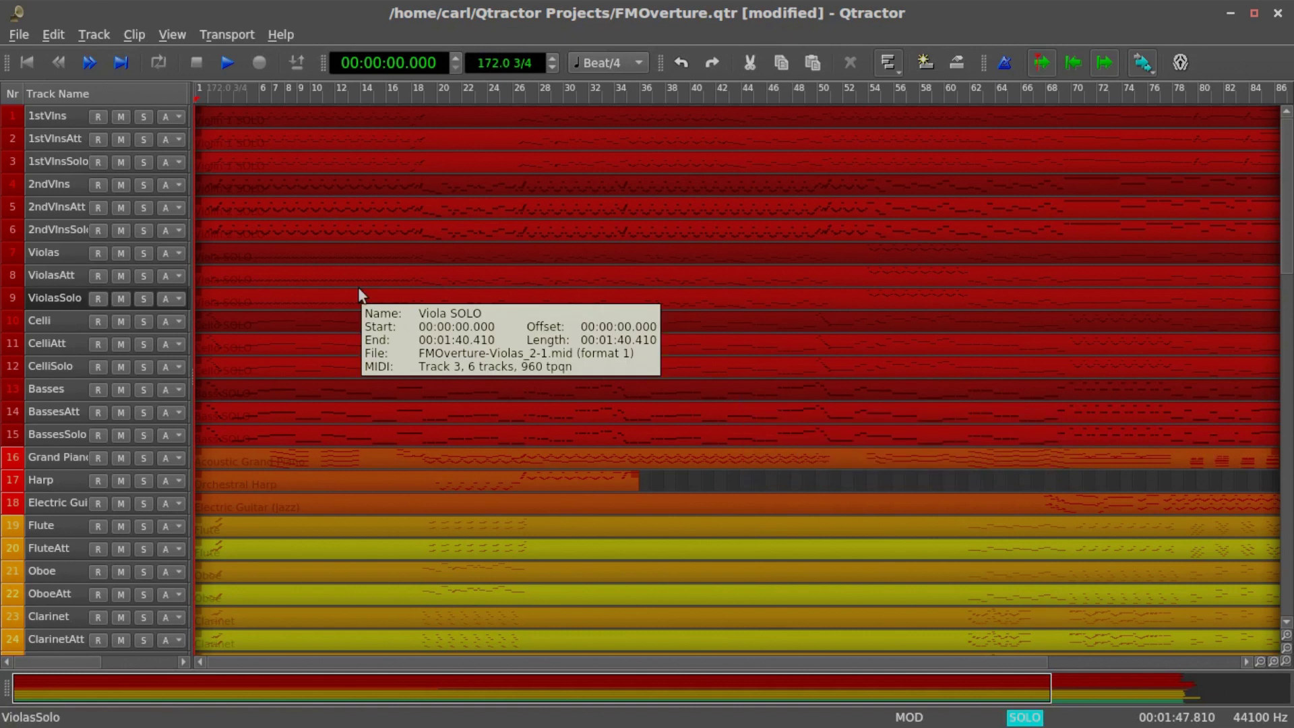
pyautogui.scroll(-10, 384, 323)
pyautogui.scroll(-3, 384, 324)
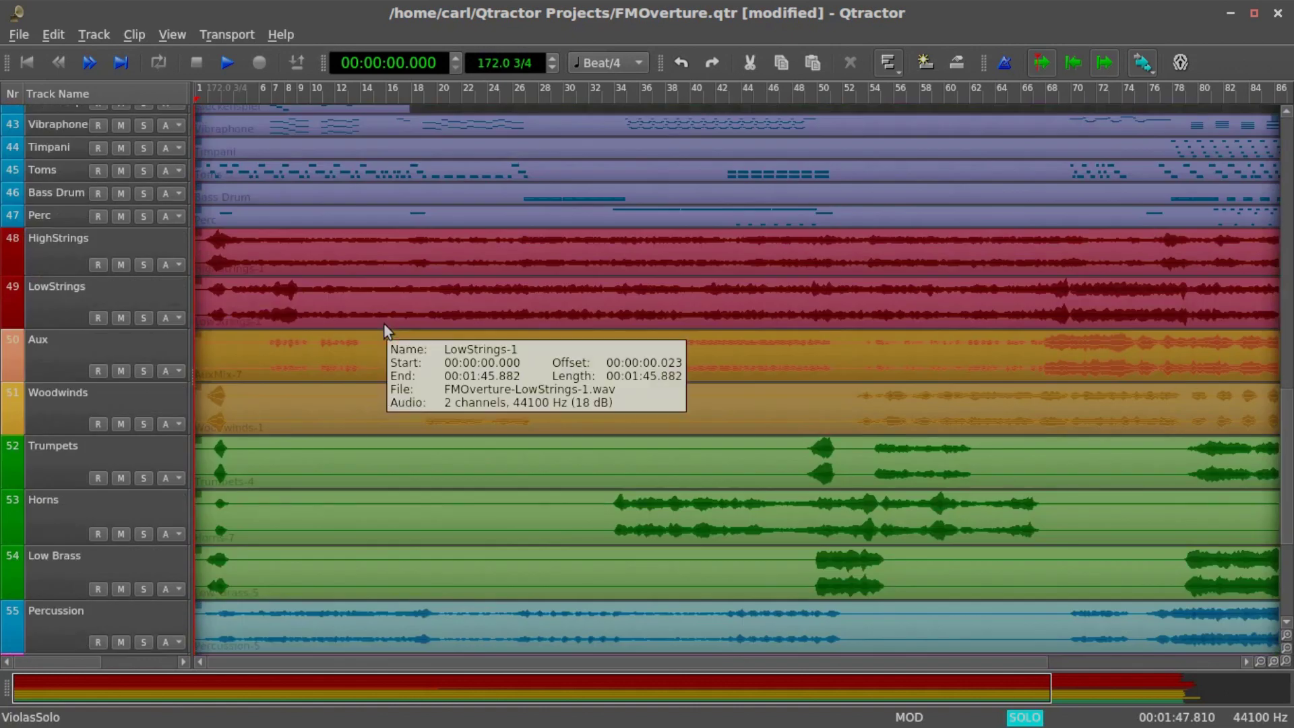
pyautogui.scroll(3, 385, 325)
pyautogui.scroll(6, 383, 326)
pyautogui.scroll(3, 384, 325)
pyautogui.scroll(-3, 383, 325)
pyautogui.scroll(-5, 386, 340)
pyautogui.scroll(-3, 386, 341)
pyautogui.scroll(4, 385, 340)
pyautogui.scroll(5, 385, 340)
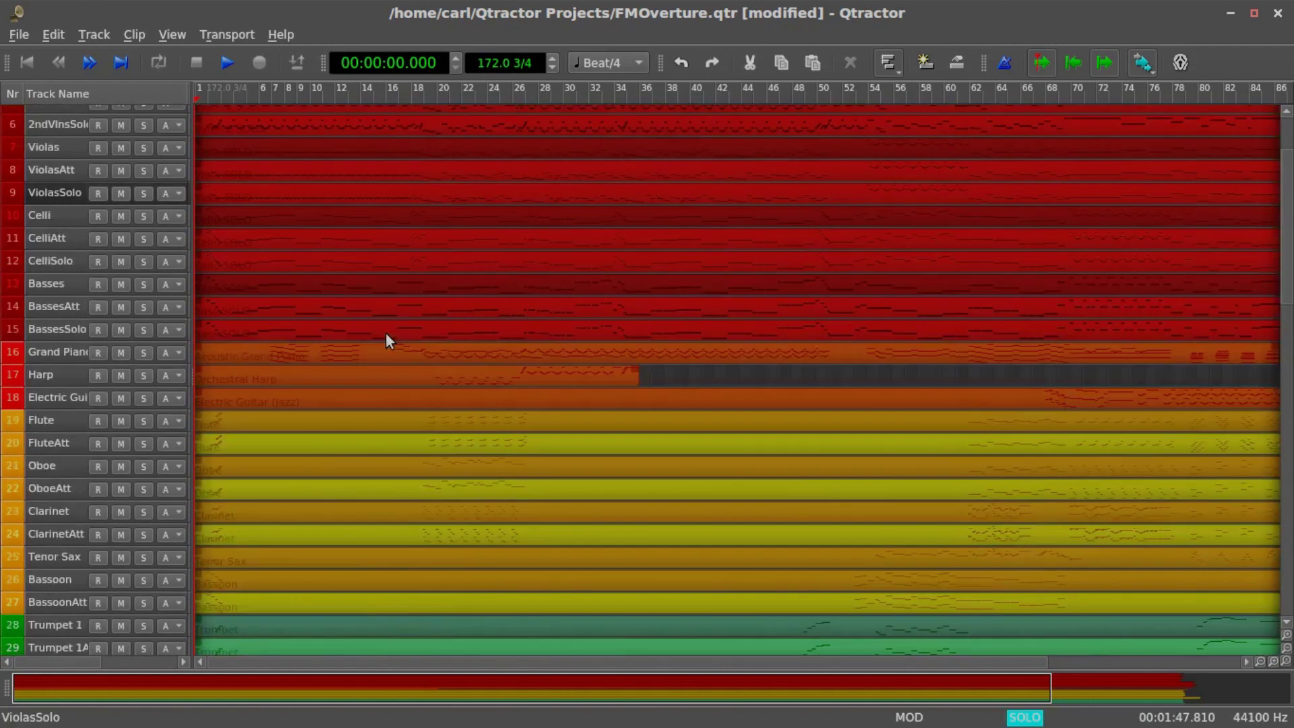
pyautogui.scroll(2, 387, 341)
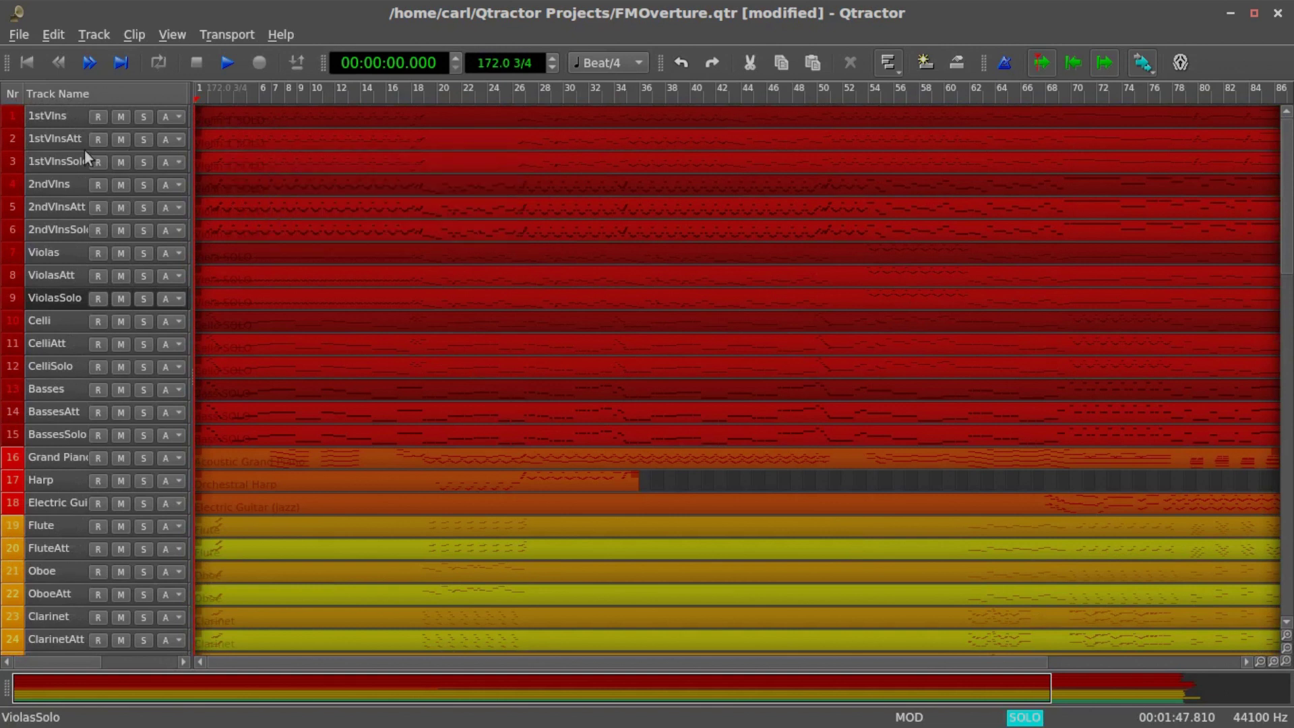
# Step: Select the Violin 1 SOLO clip on the 1stVlns track
pyautogui.click(292, 122)
pyautogui.doubleClick(291, 123)
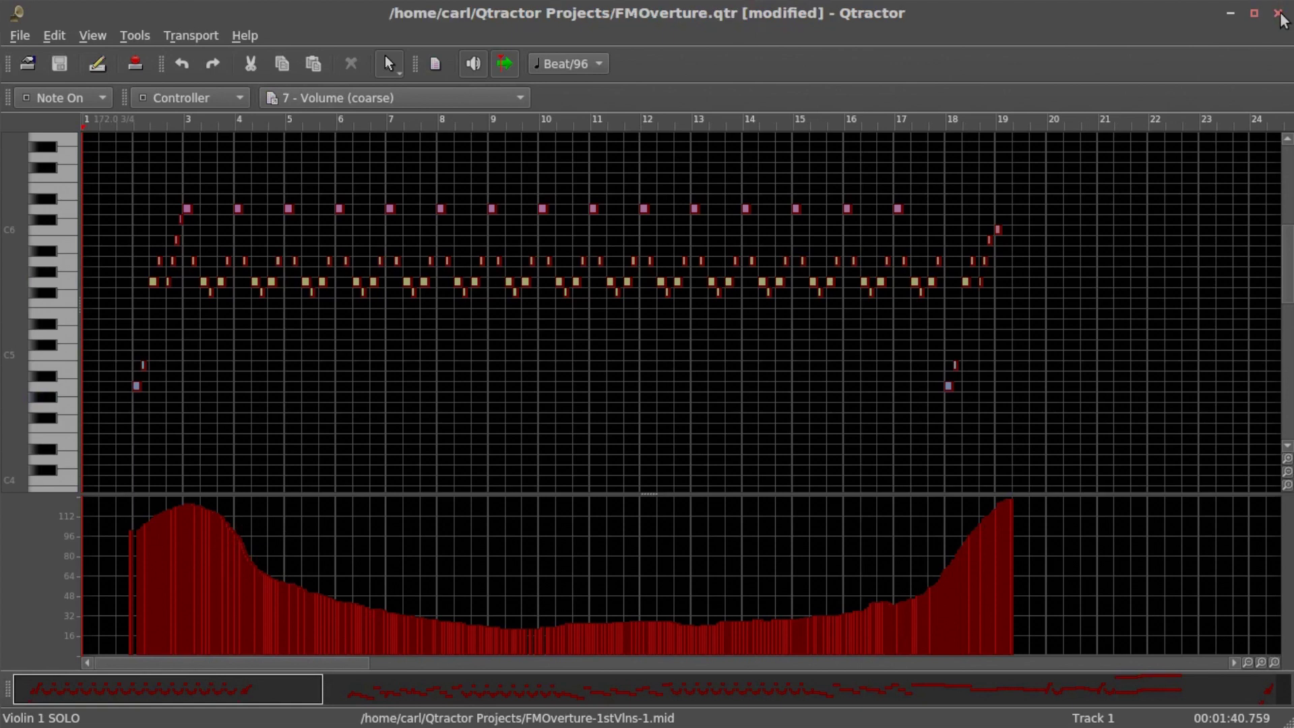
pyautogui.click(1280, 15)
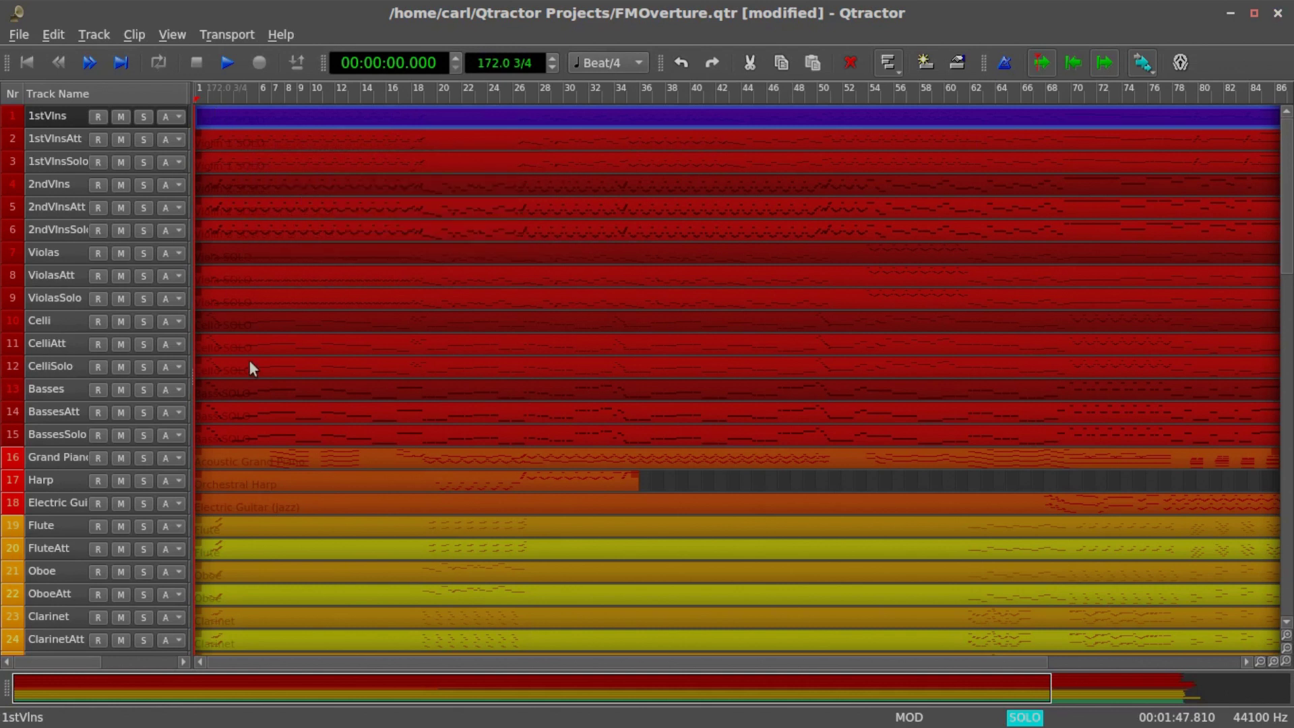
pyautogui.scroll(-5, 551, 475)
pyautogui.scroll(2, 286, 355)
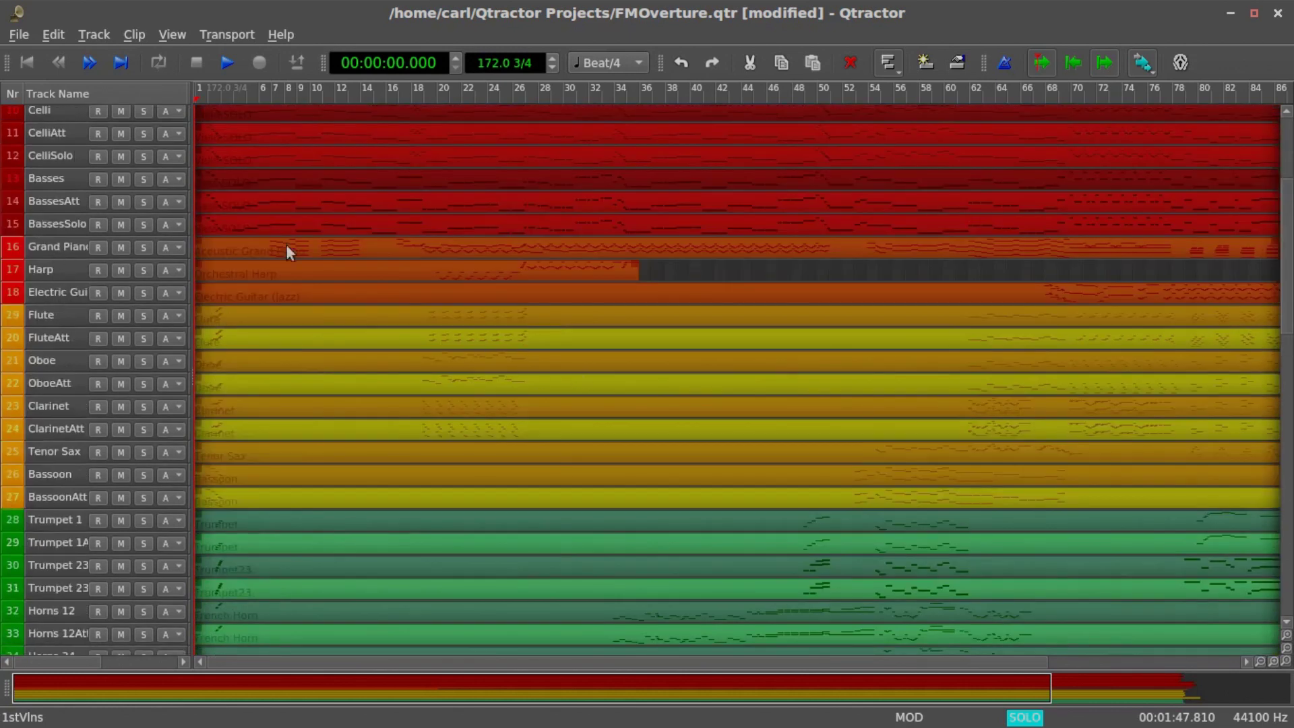
pyautogui.scroll(-2, 348, 475)
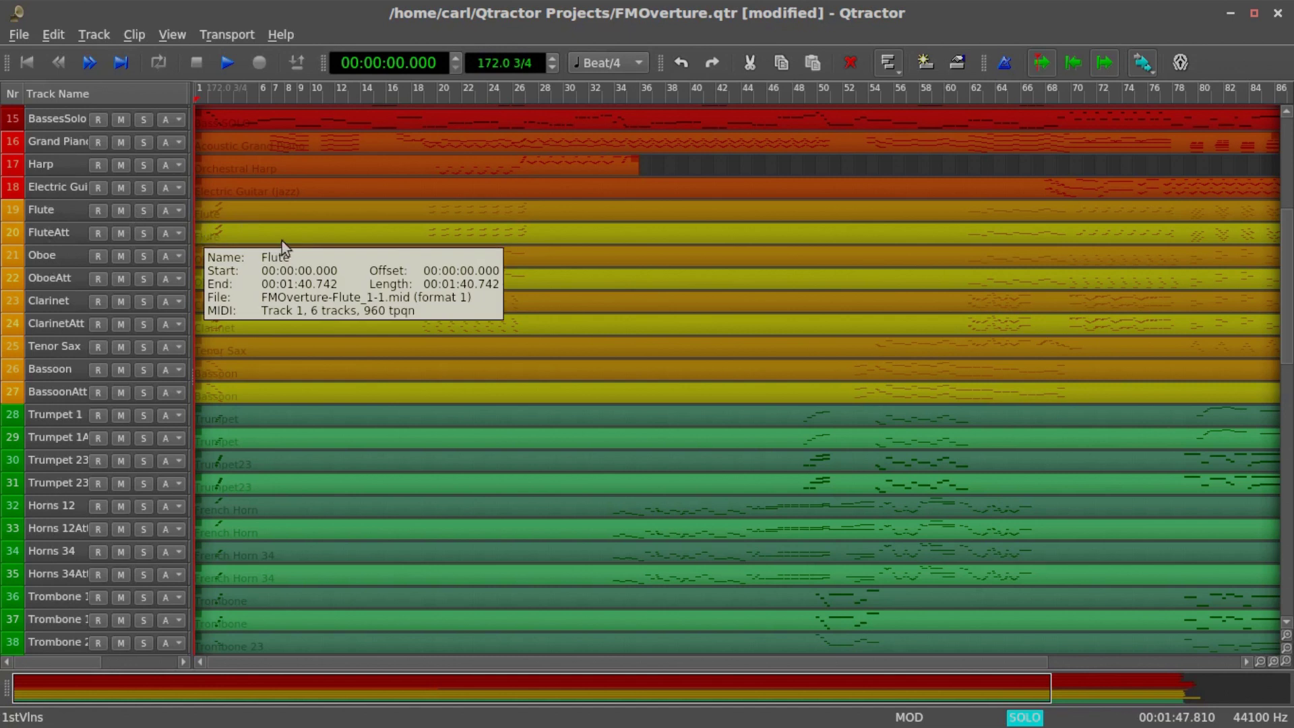
pyautogui.scroll(-3, 462, 481)
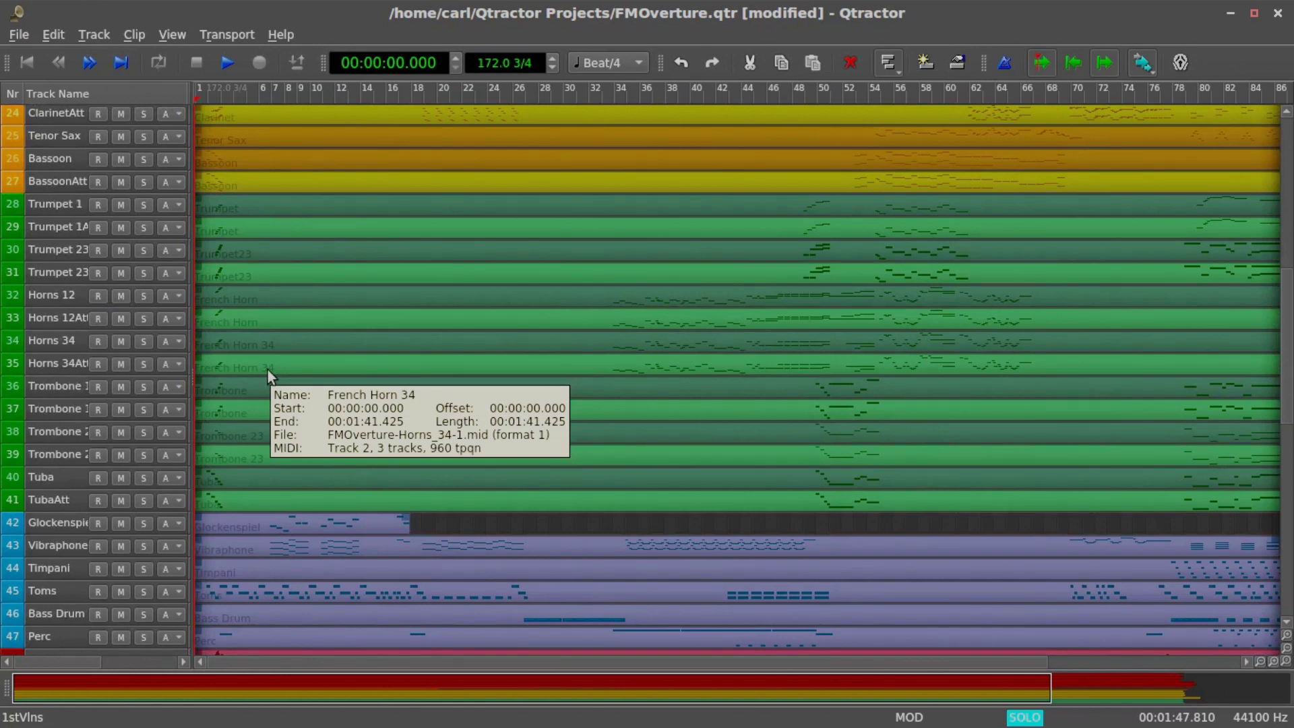
pyautogui.scroll(-2, 222, 429)
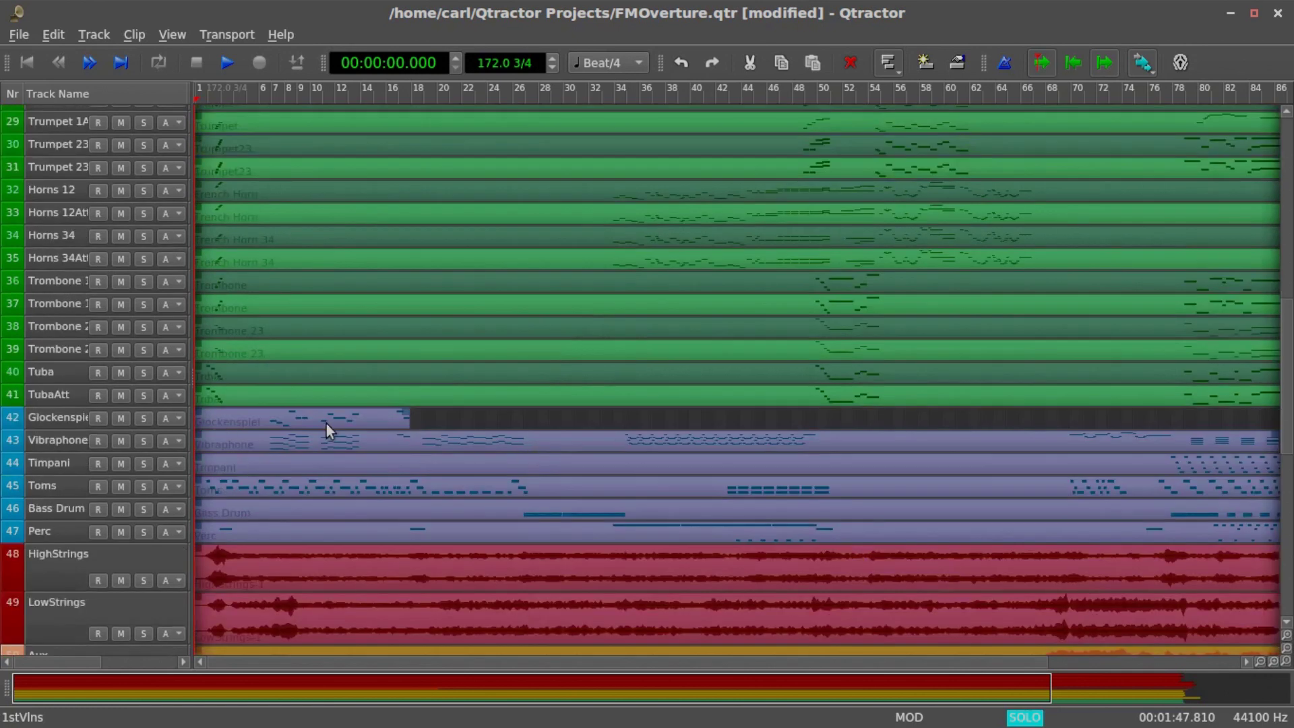
pyautogui.scroll(2, 332, 431)
pyautogui.scroll(6, 332, 432)
pyautogui.scroll(4, 332, 431)
pyautogui.scroll(-4, 333, 431)
pyautogui.scroll(-2, 336, 433)
pyautogui.scroll(-2, 336, 442)
pyautogui.scroll(-4, 336, 446)
pyautogui.scroll(-2, 336, 445)
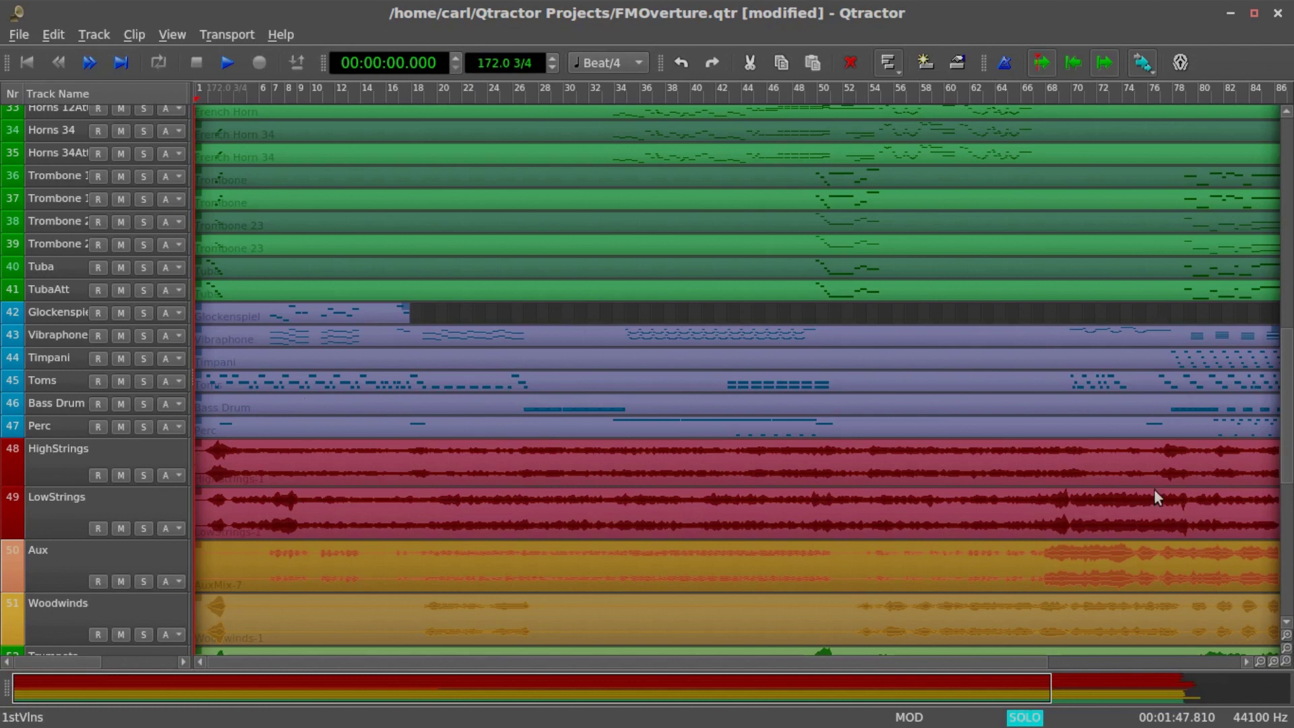
pyautogui.scroll(-5, 501, 522)
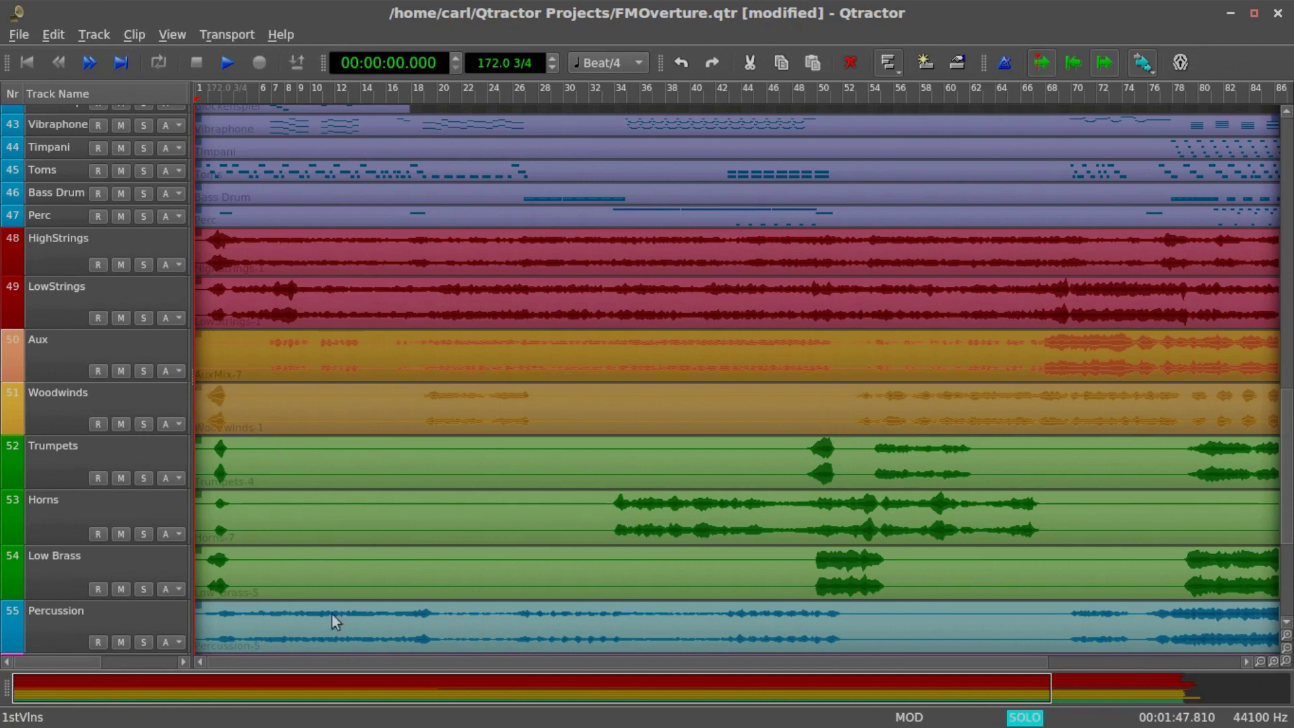
pyautogui.scroll(-2, 341, 612)
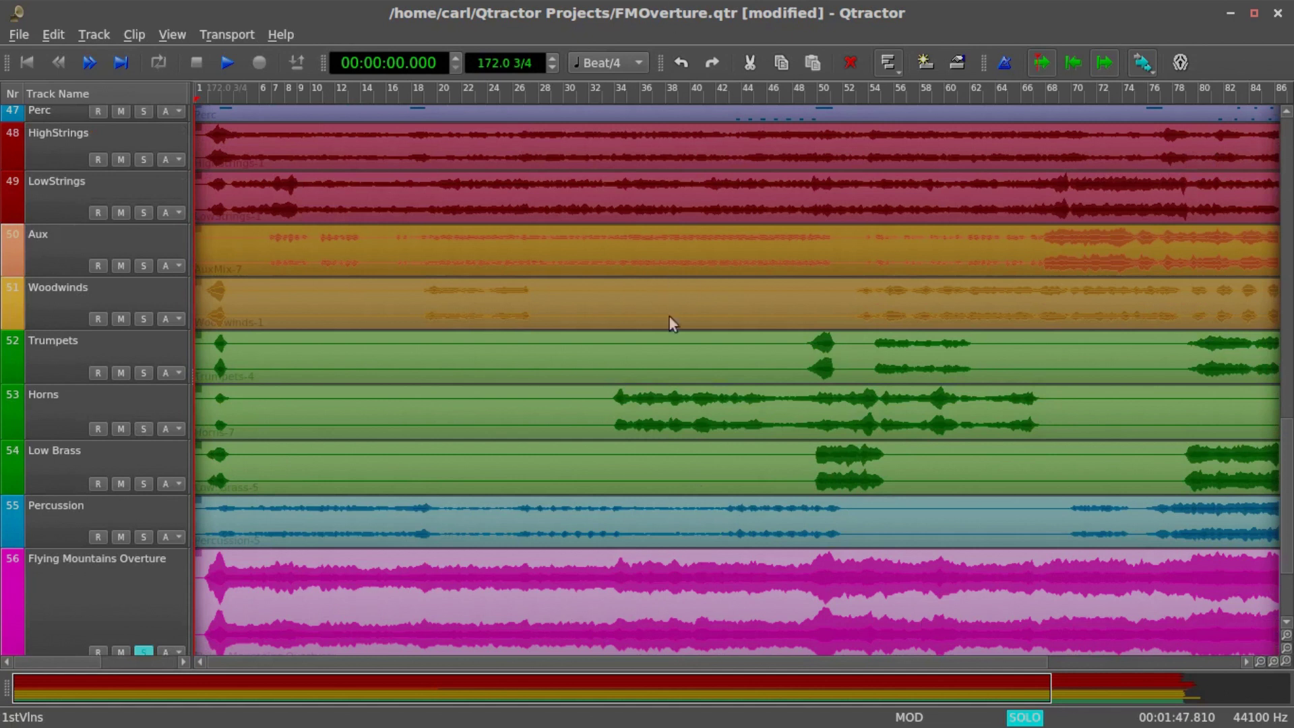
pyautogui.scroll(8, 695, 343)
pyautogui.scroll(6, 696, 348)
pyautogui.scroll(2, 695, 350)
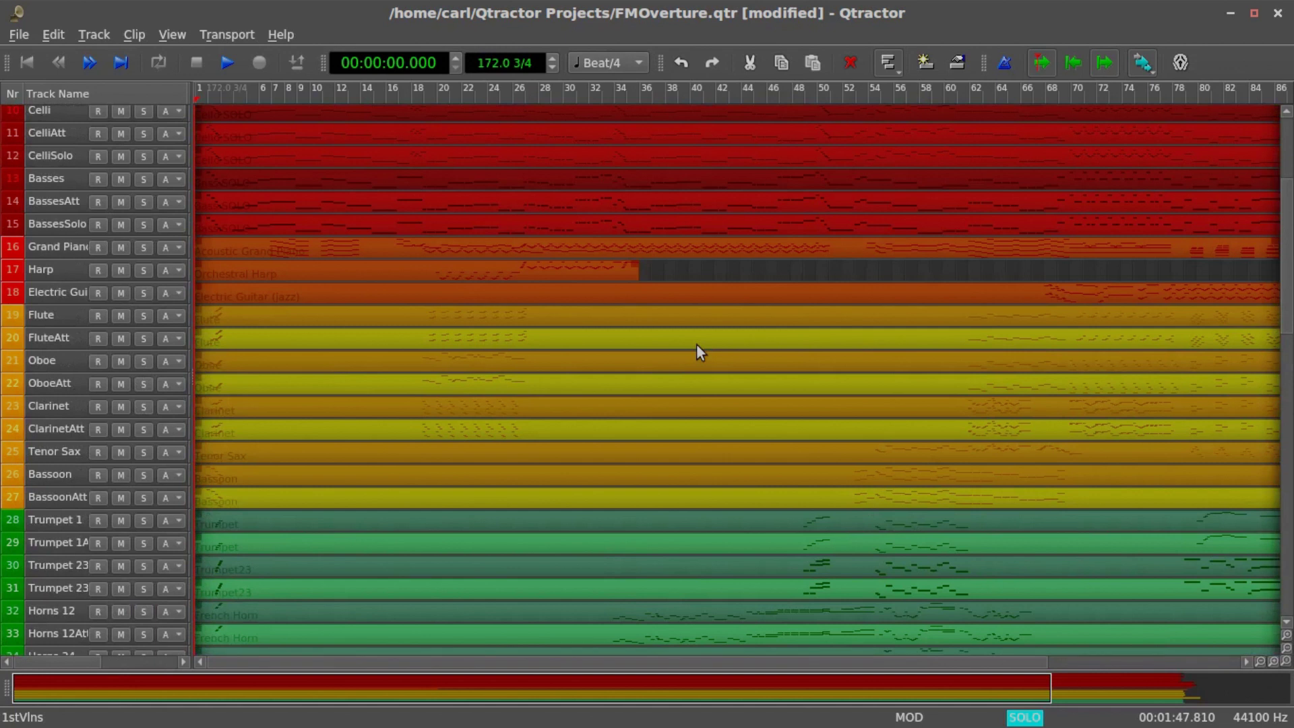
# Step: Open the mixer and resize its panes, showing output buses and the Tuba-to-Timpani track strips
pyautogui.press('F9')
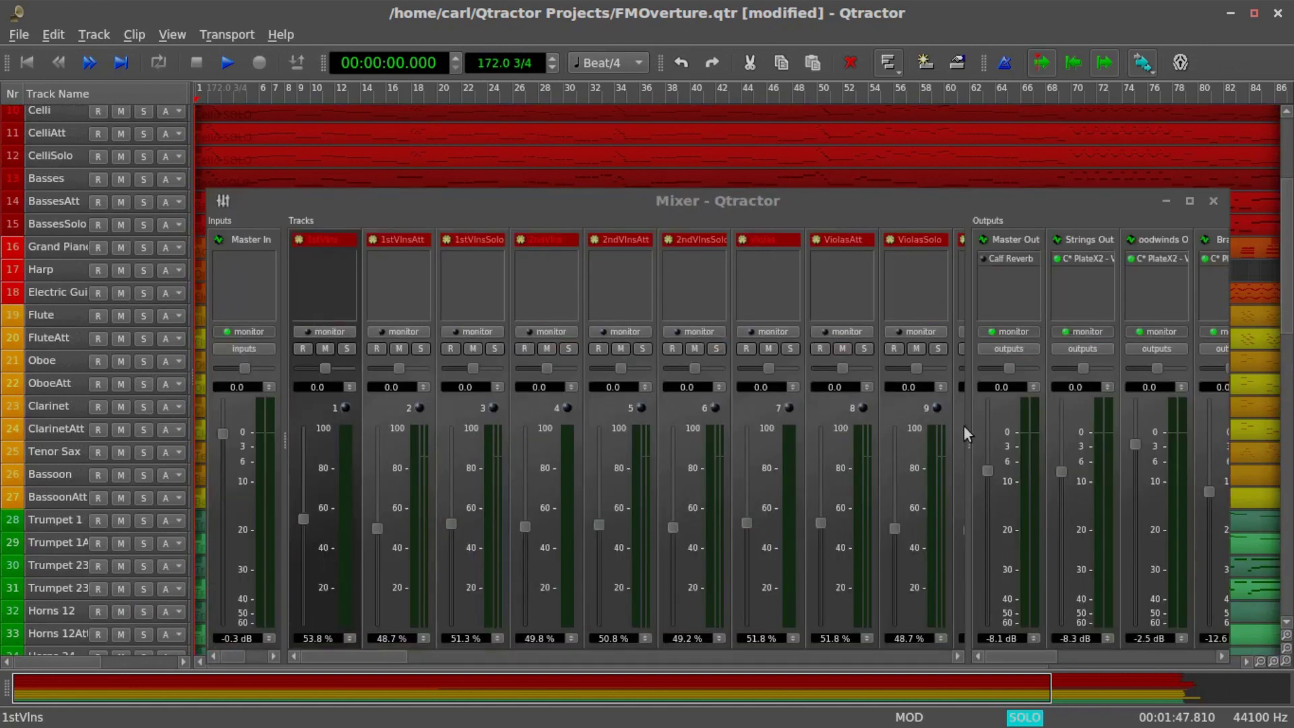
pyautogui.moveTo(966, 428); pyautogui.dragTo(652, 446)
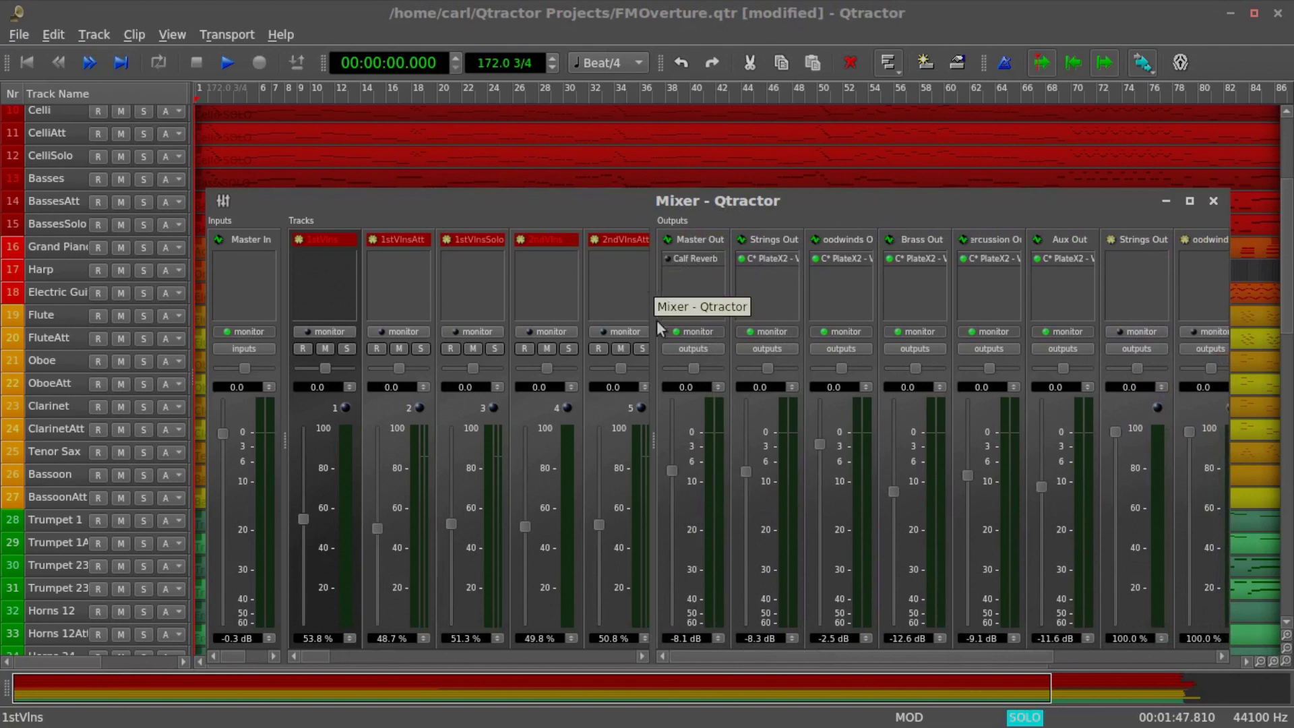
pyautogui.moveTo(654, 457); pyautogui.dragTo(1040, 451)
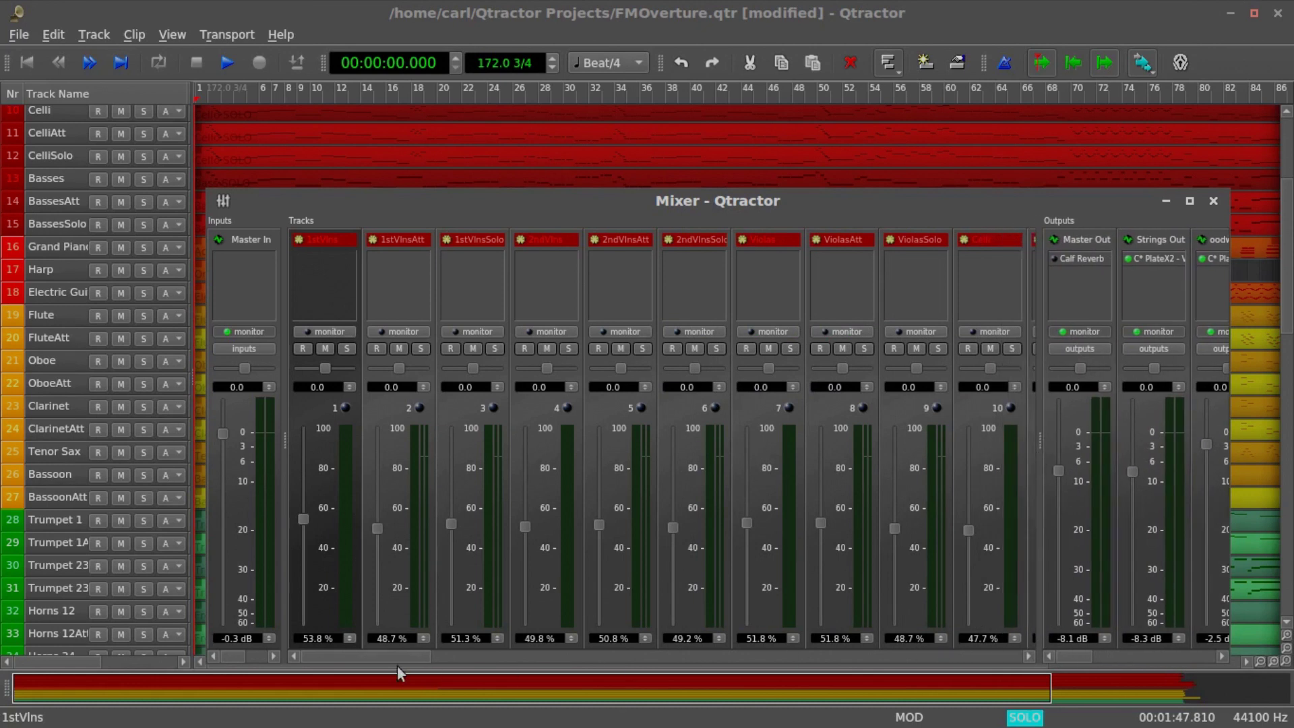
pyautogui.moveTo(400, 658); pyautogui.dragTo(905, 658)
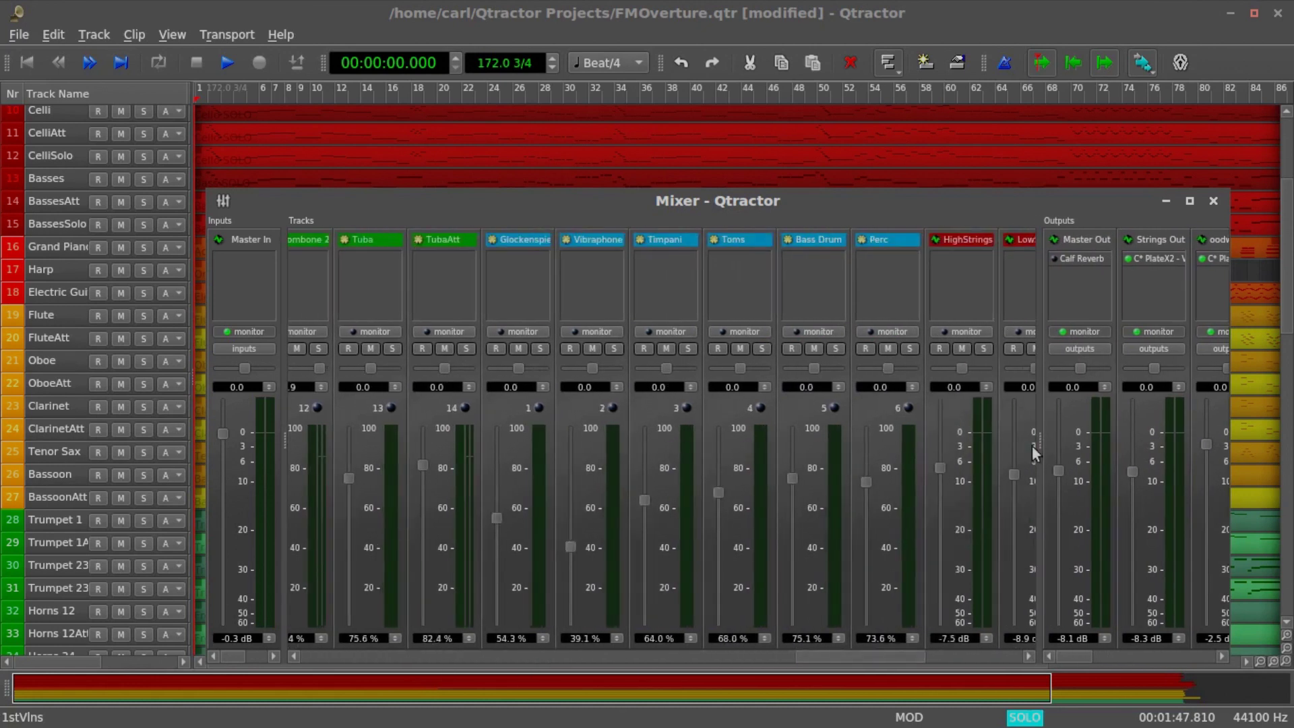
pyautogui.moveTo(1032, 444); pyautogui.dragTo(233, 564)
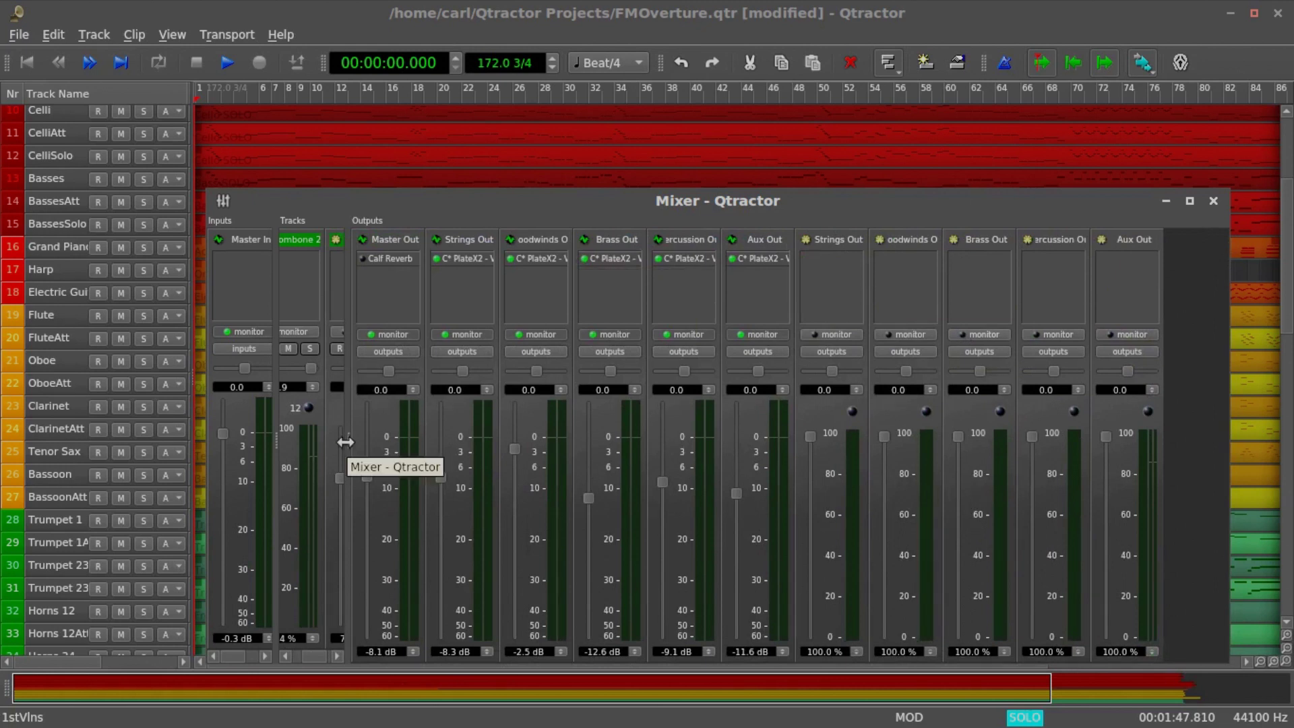
pyautogui.moveTo(345, 443)
pyautogui.mouseDown()
pyautogui.moveTo(557, 462)
pyautogui.moveTo(347, 453)
pyautogui.moveTo(713, 489)
pyautogui.moveTo(994, 496)
pyautogui.mouseUp()
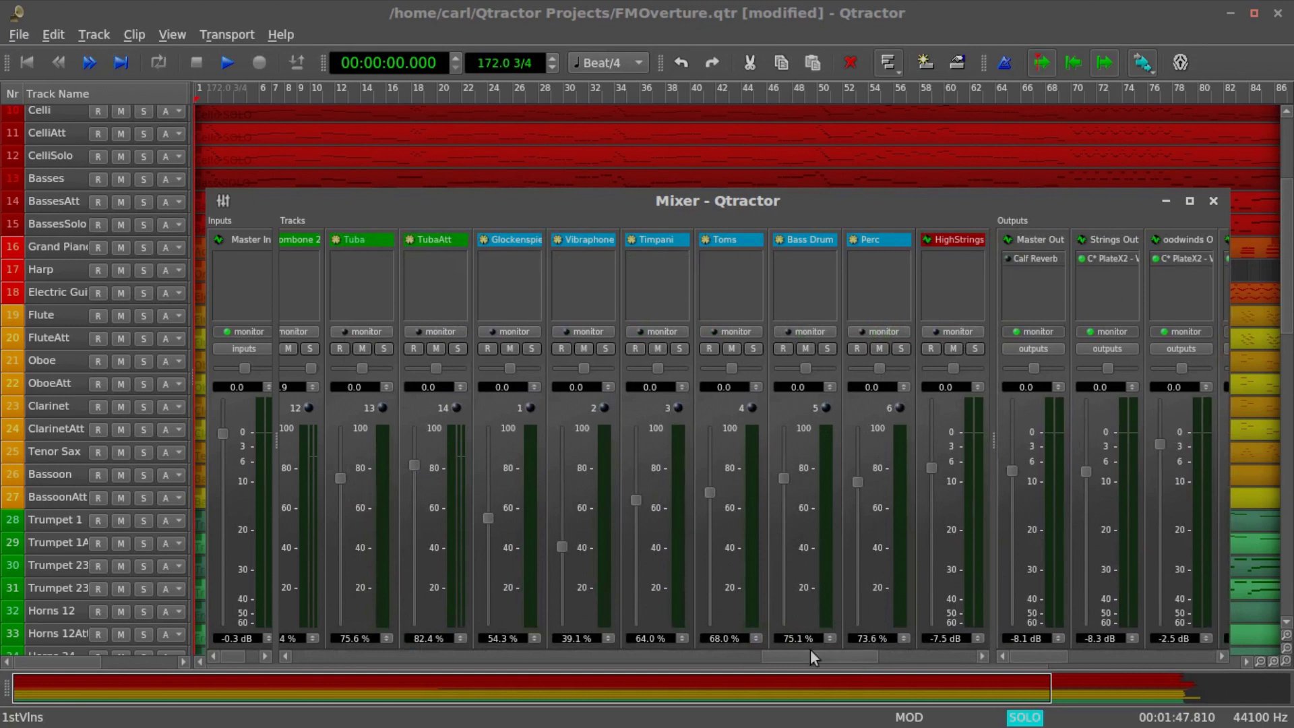
# Step: Close the Qtractor mixer and launch the Fantasia sampler front end
pyautogui.click(1214, 200)
pyautogui.moveTo(785, 716)
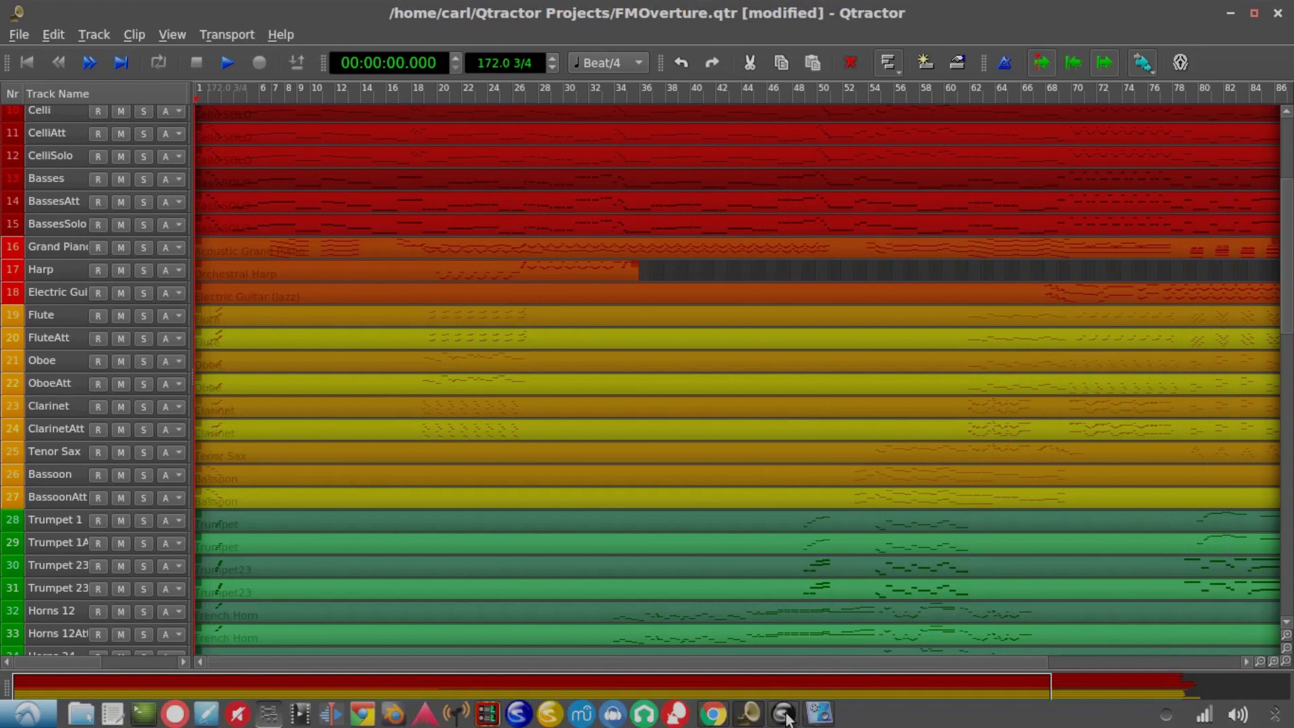
pyautogui.click(787, 716)
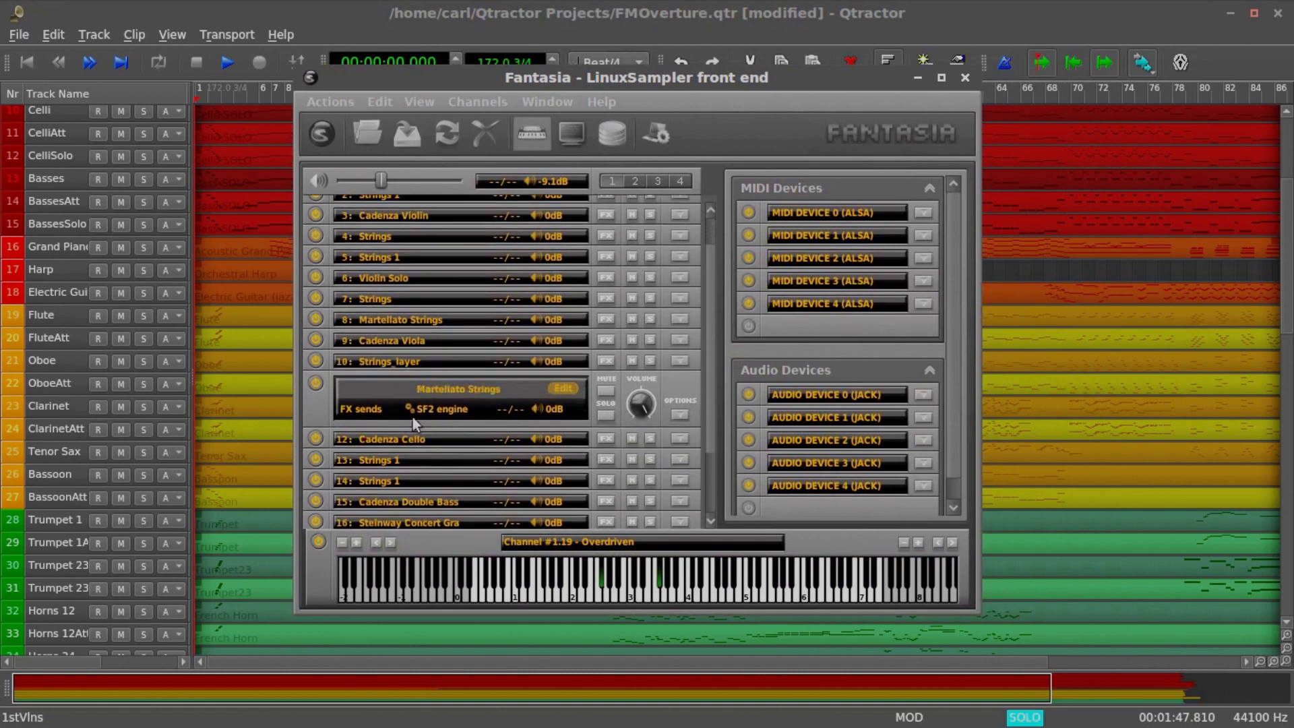
pyautogui.scroll(-1, 432, 490)
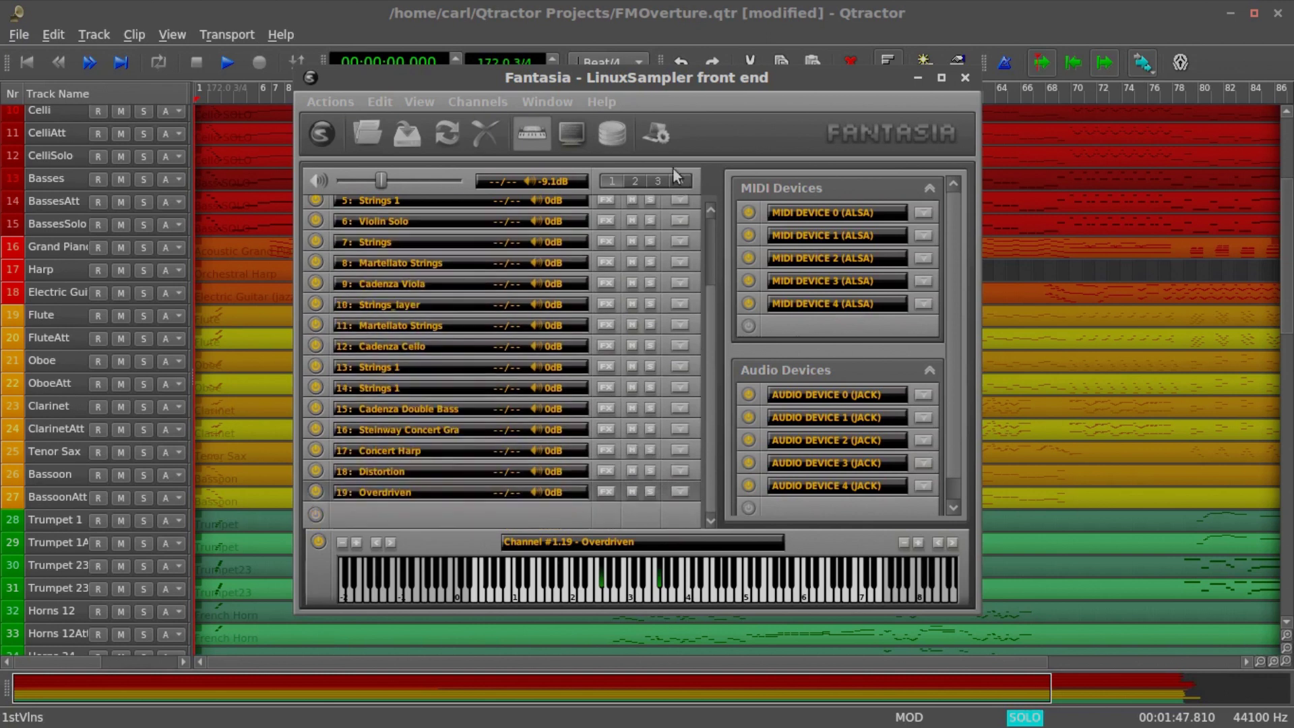
pyautogui.click(634, 180)
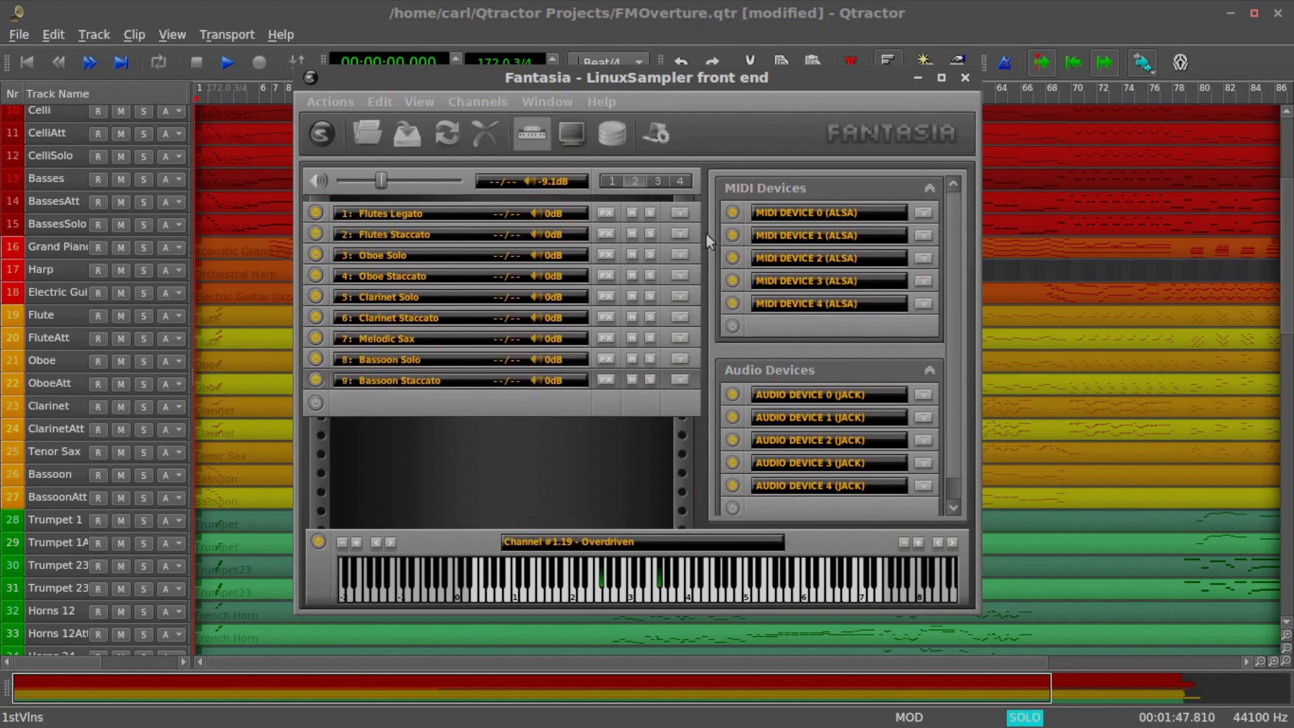
pyautogui.click(658, 181)
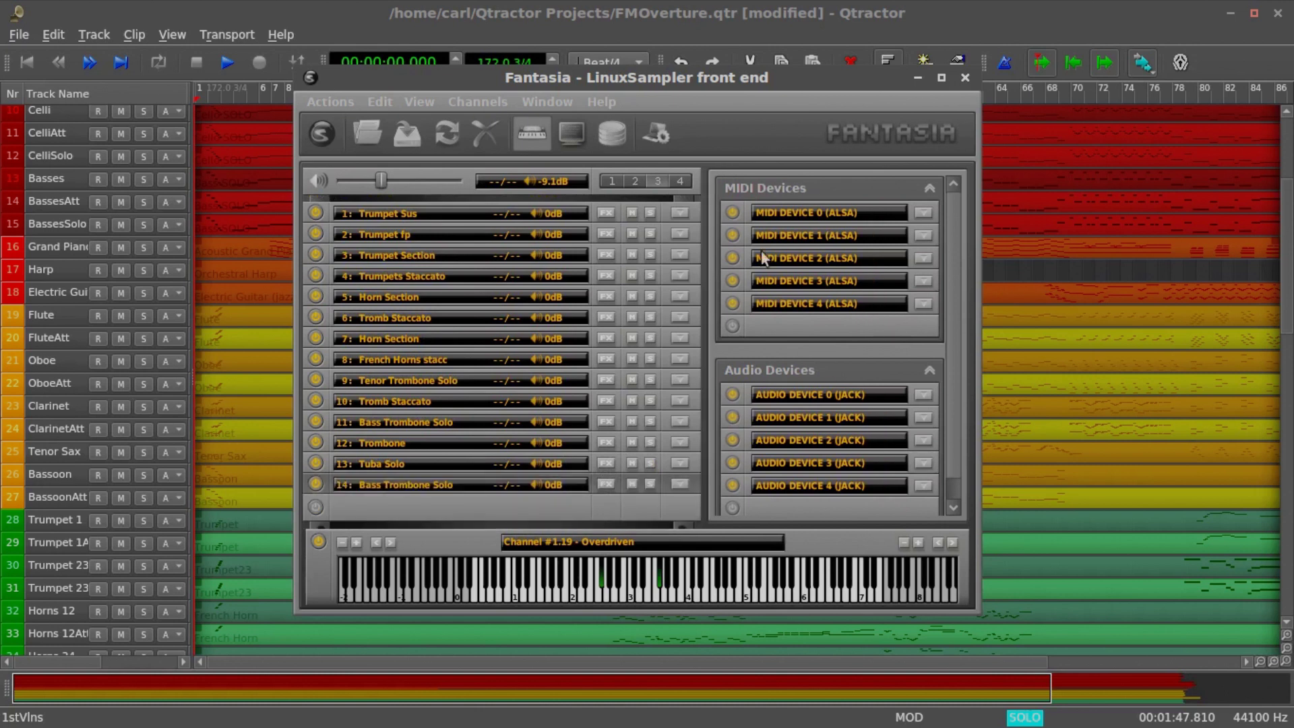
pyautogui.click(679, 179)
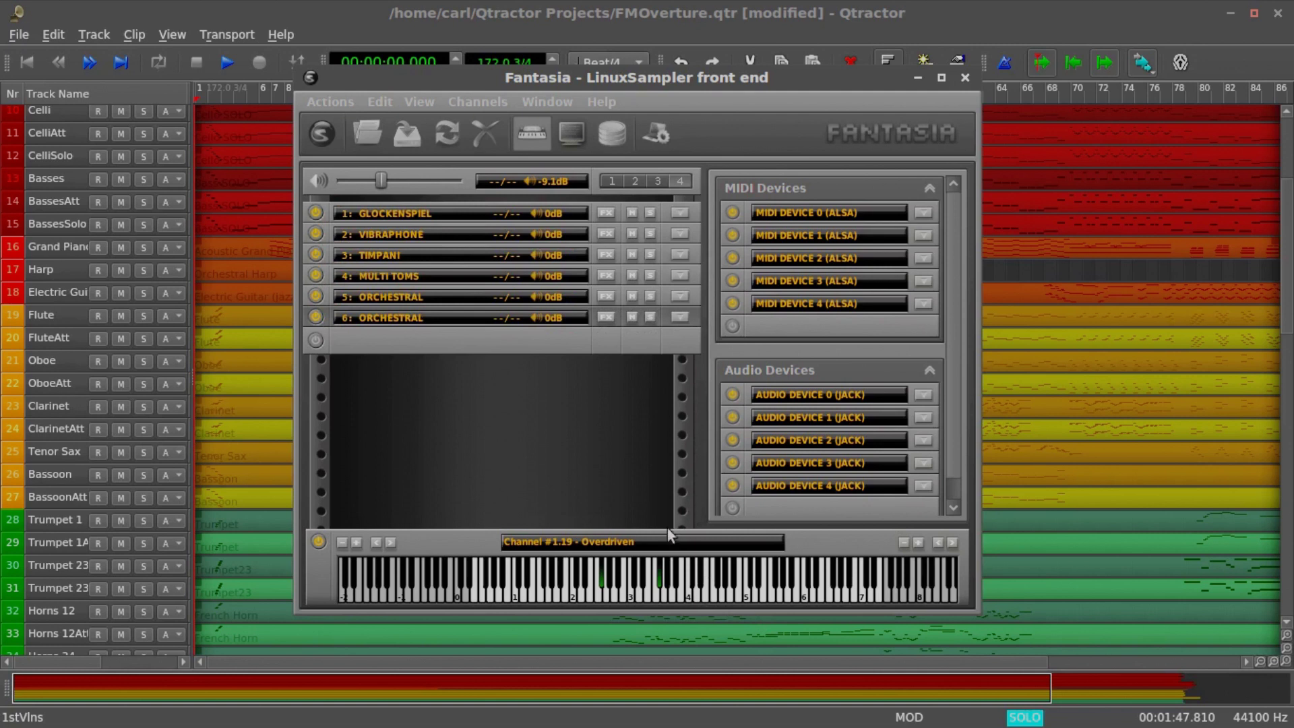
pyautogui.moveTo(458, 242)
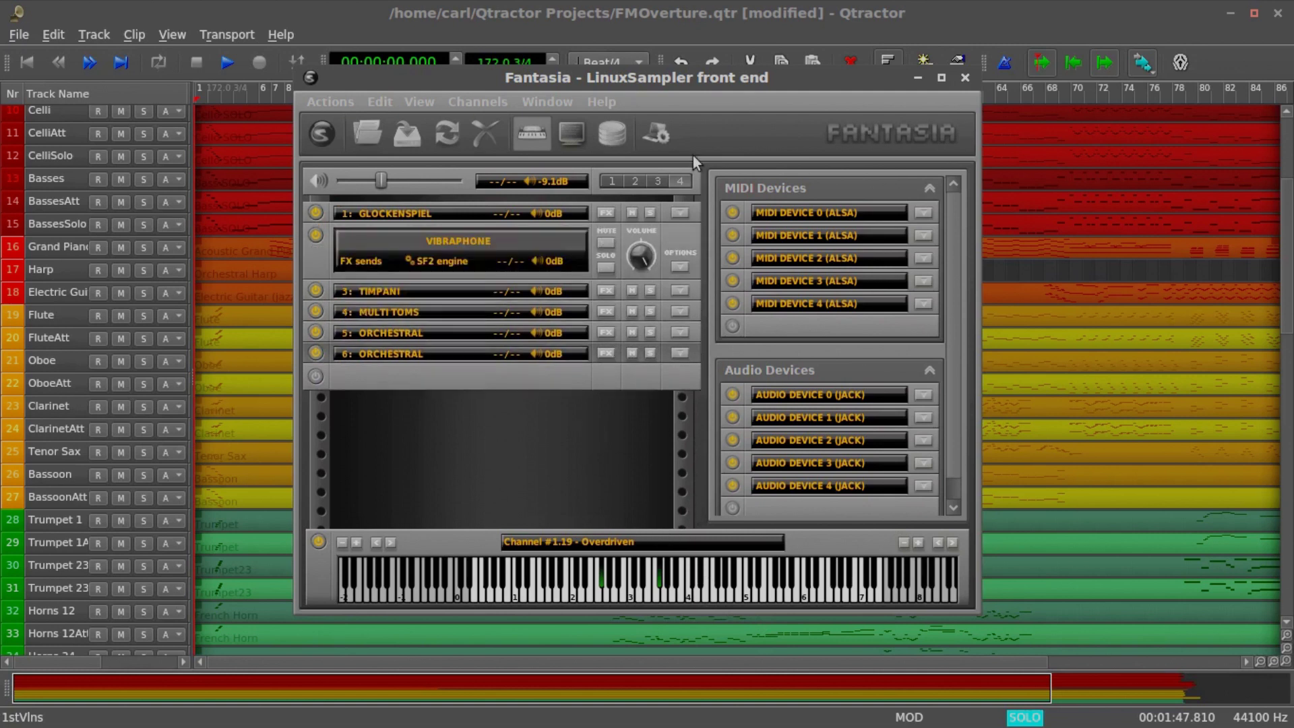
# Step: Shift the Fantasia sampler window slightly to the left
pyautogui.moveTo(658, 78); pyautogui.dragTo(583, 68)
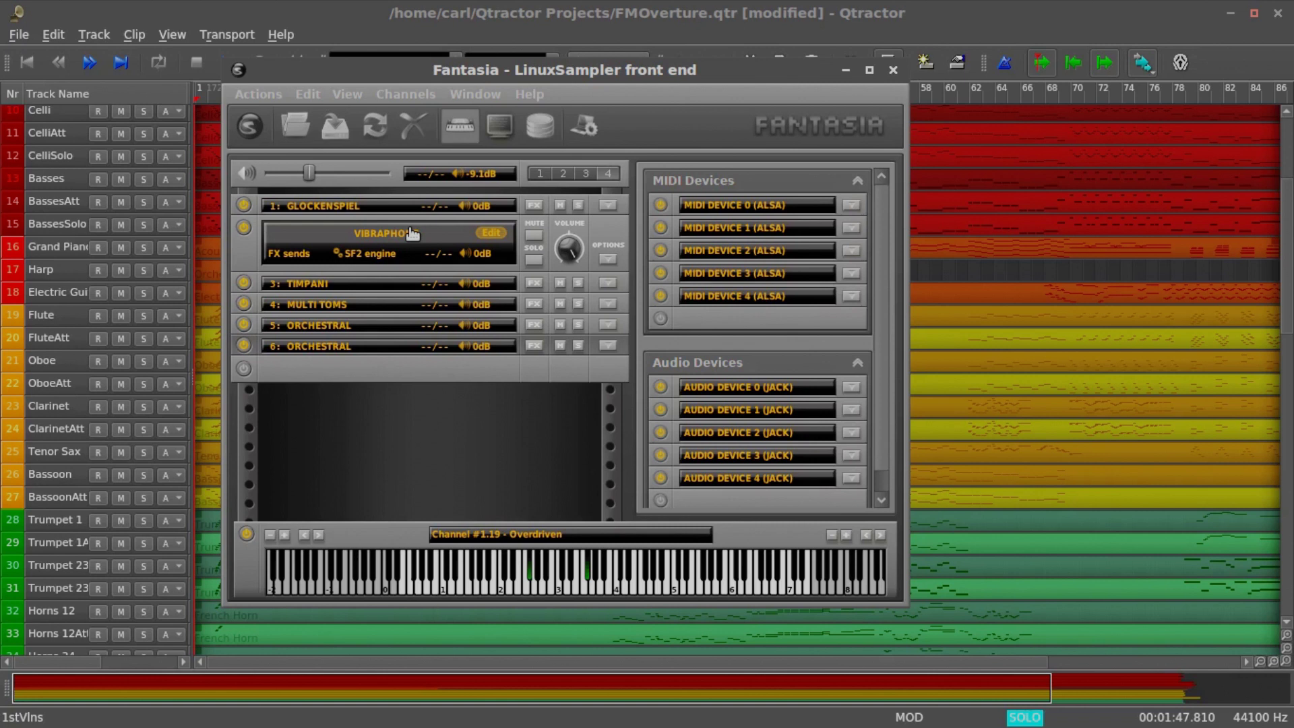
pyautogui.moveTo(389, 324)
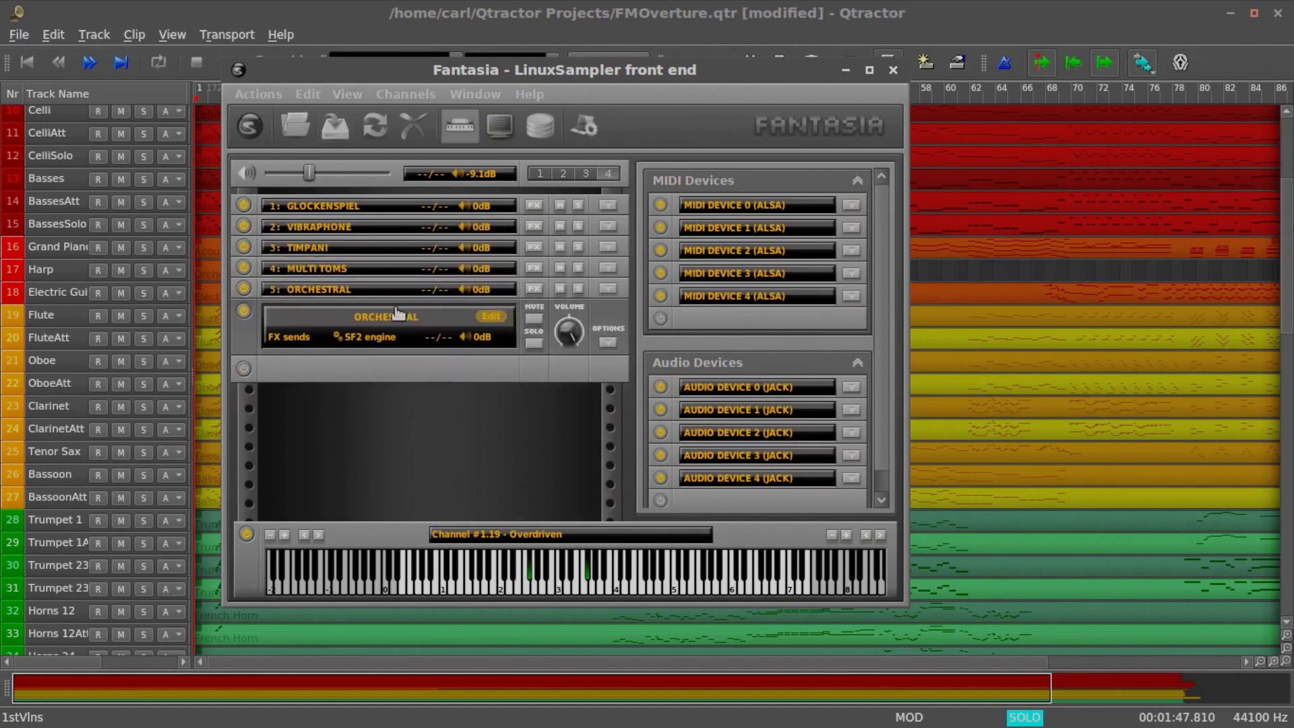
# Step: Start exporting the sampler configuration as an LSCP script, then cancel the save dialog
pyautogui.click(341, 123)
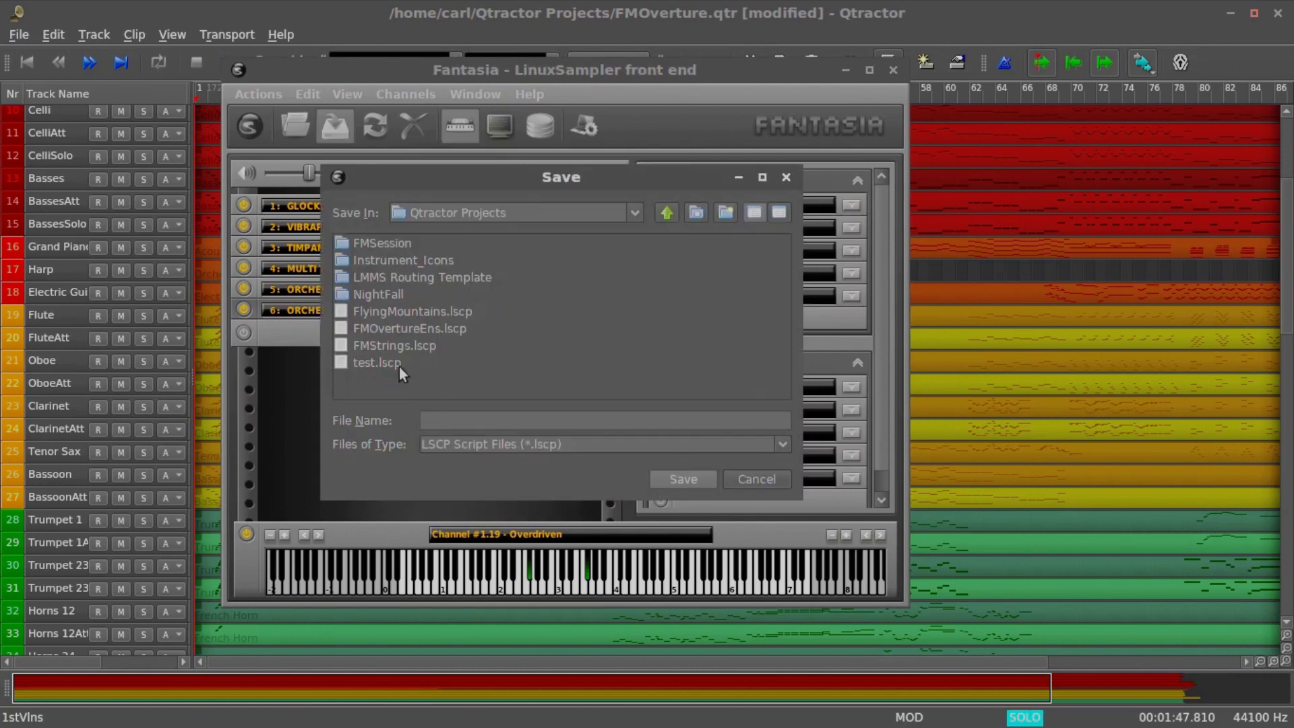
pyautogui.click(756, 479)
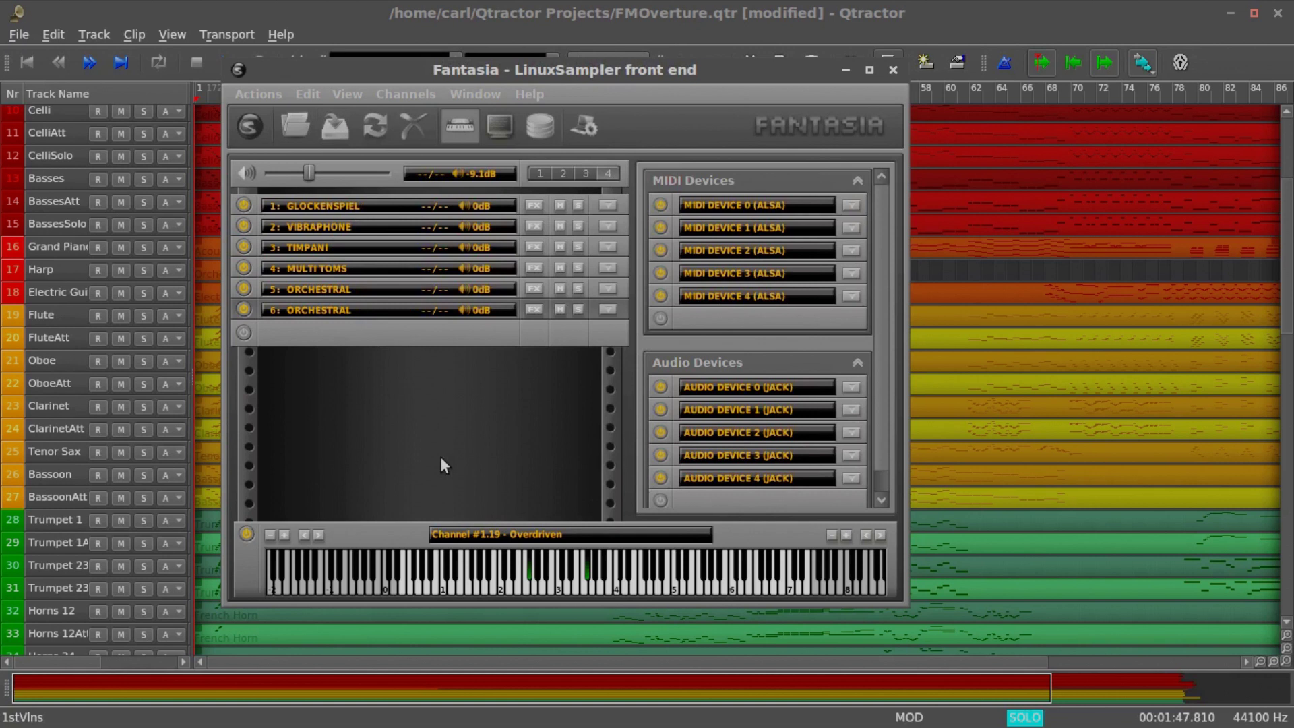
# Step: Bring Qtractor forward and show MIDI Connections with the 128:Qtractor output ports expanded
pyautogui.click(614, 19)
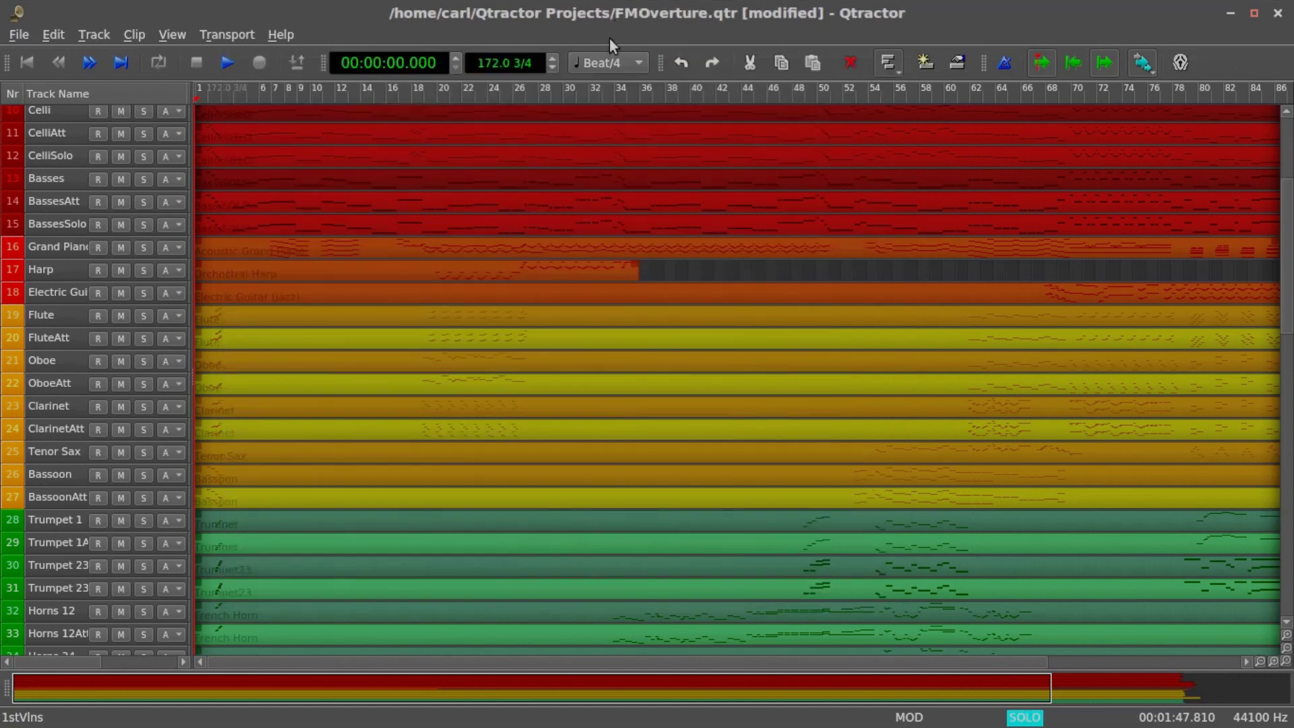
pyautogui.press('F9')
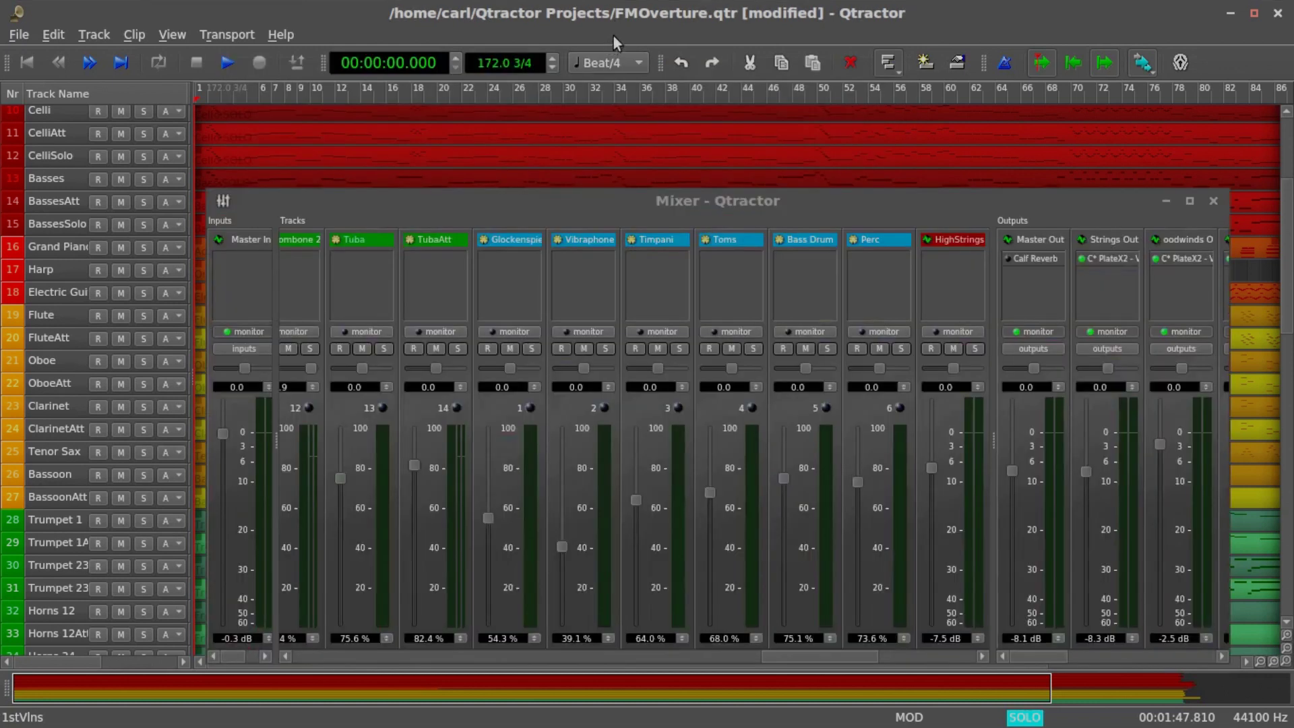
pyautogui.press('F9')
pyautogui.press('F8')
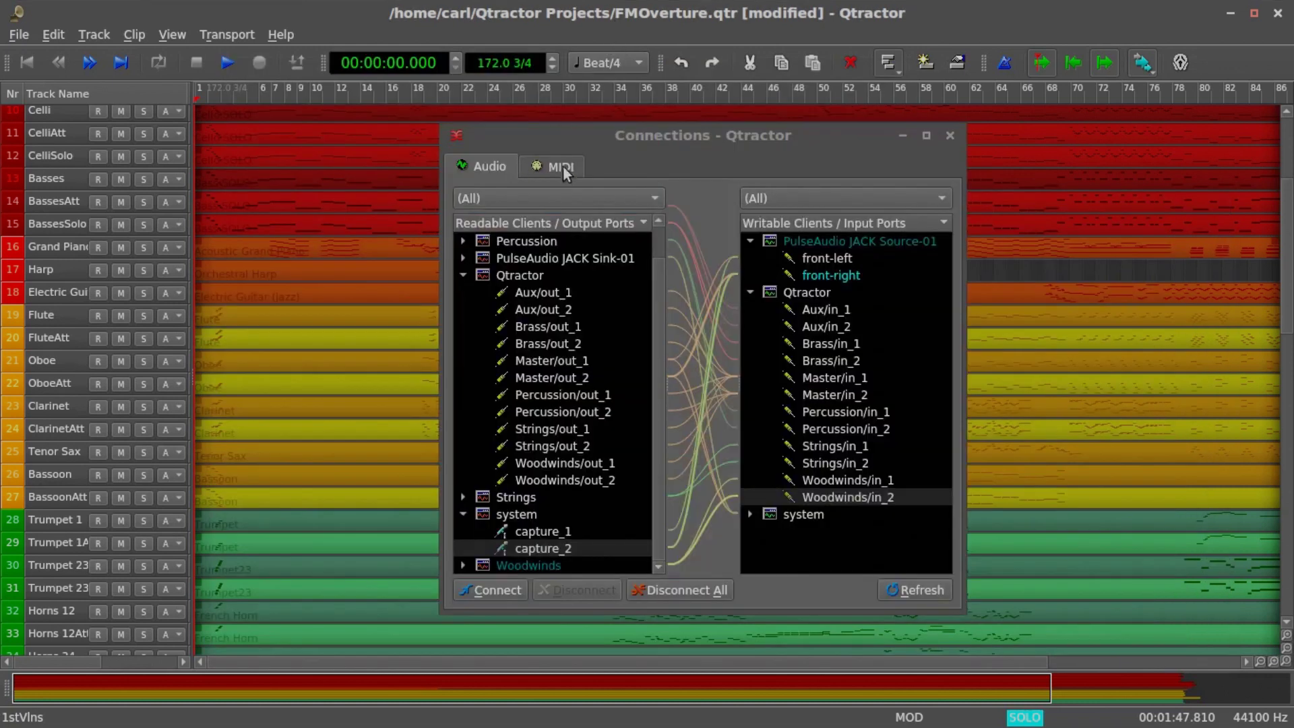
pyautogui.click(563, 165)
pyautogui.click(467, 275)
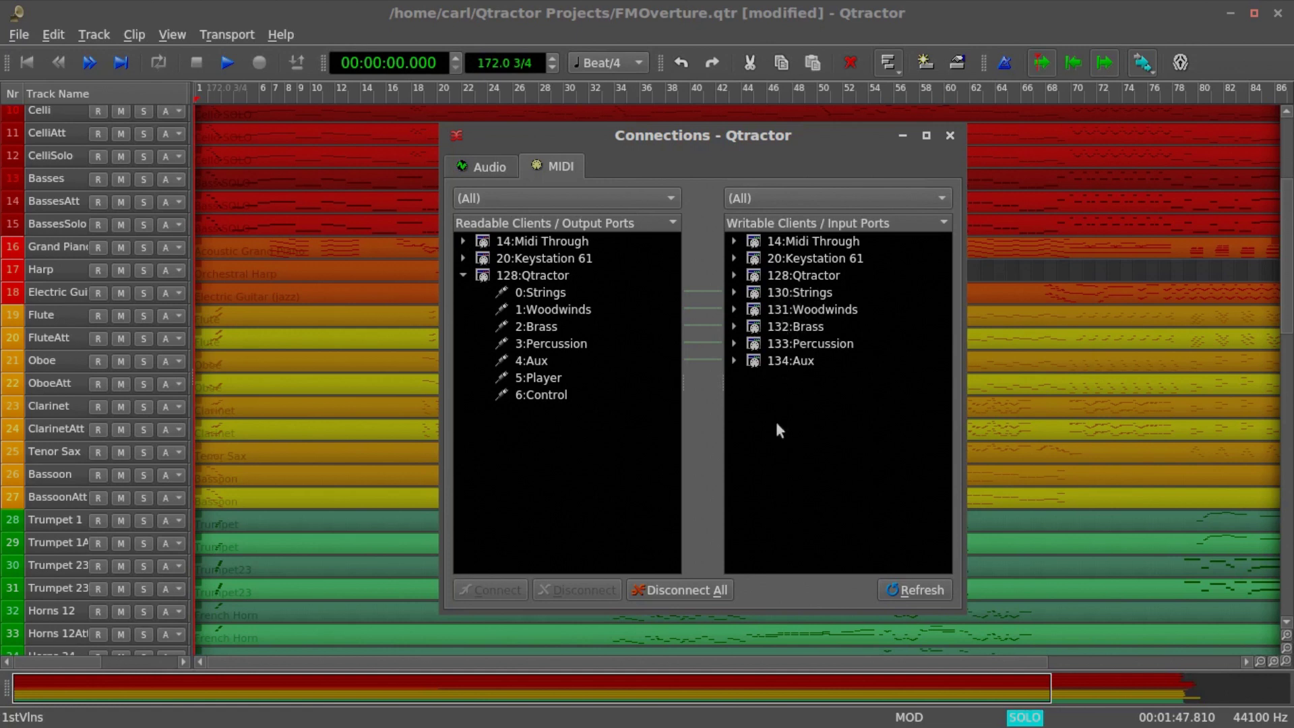
pyautogui.click(782, 715)
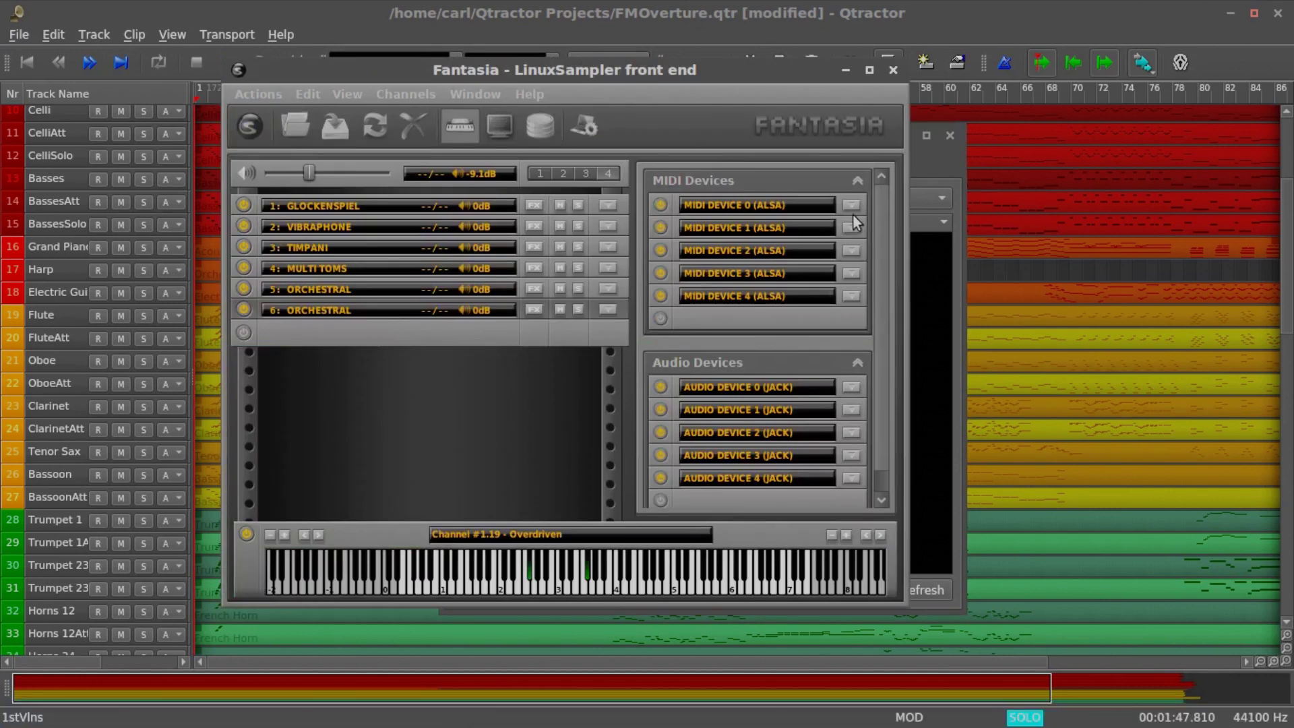
pyautogui.click(851, 206)
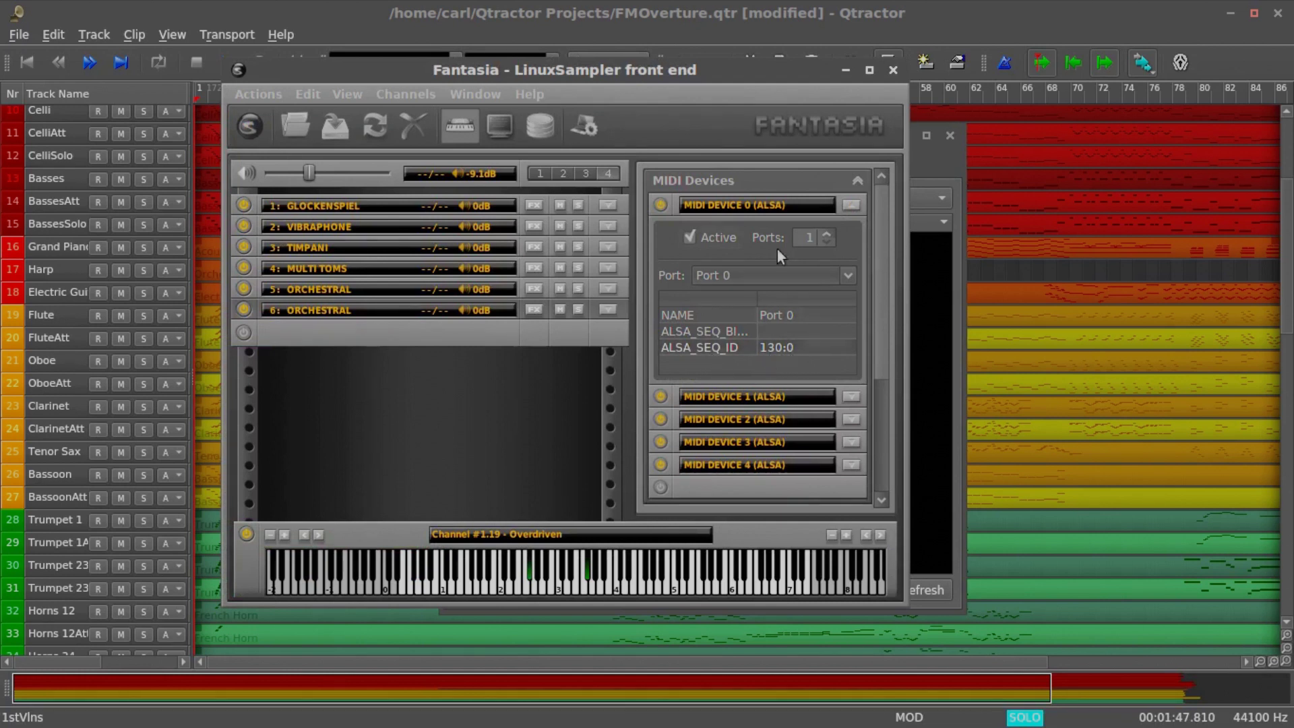
pyautogui.click(852, 207)
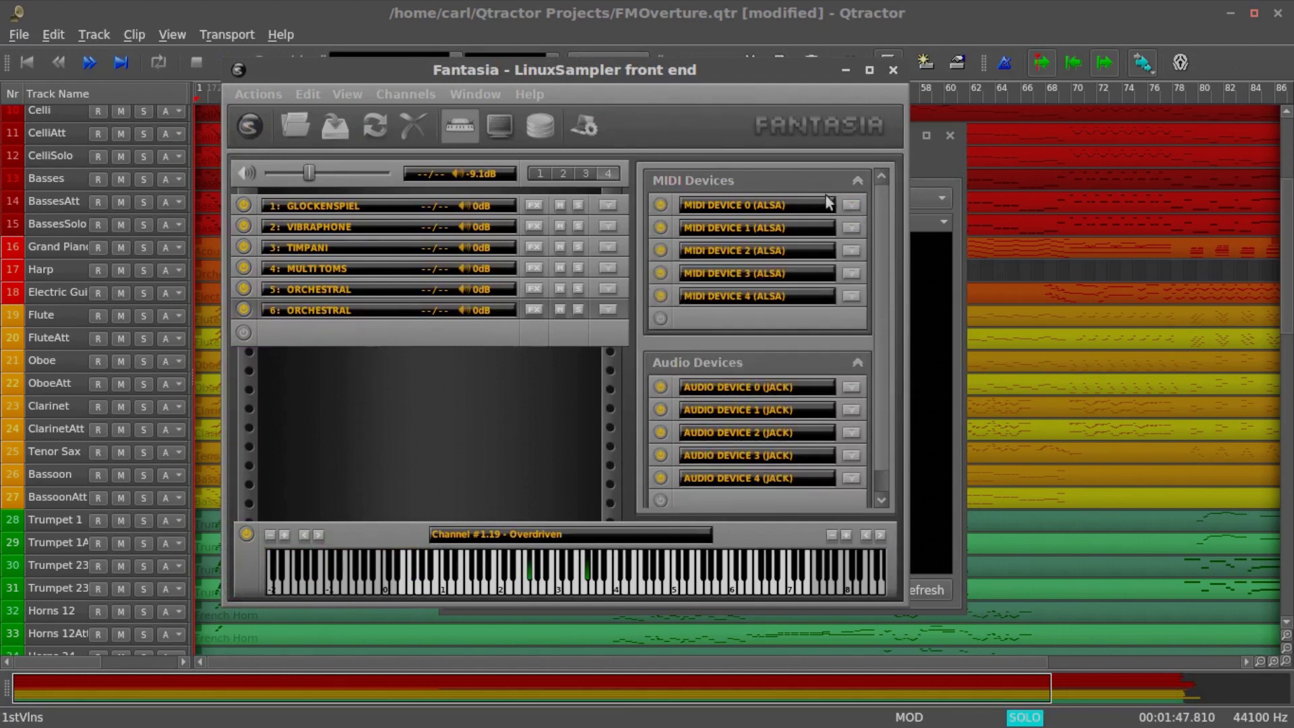
pyautogui.click(844, 69)
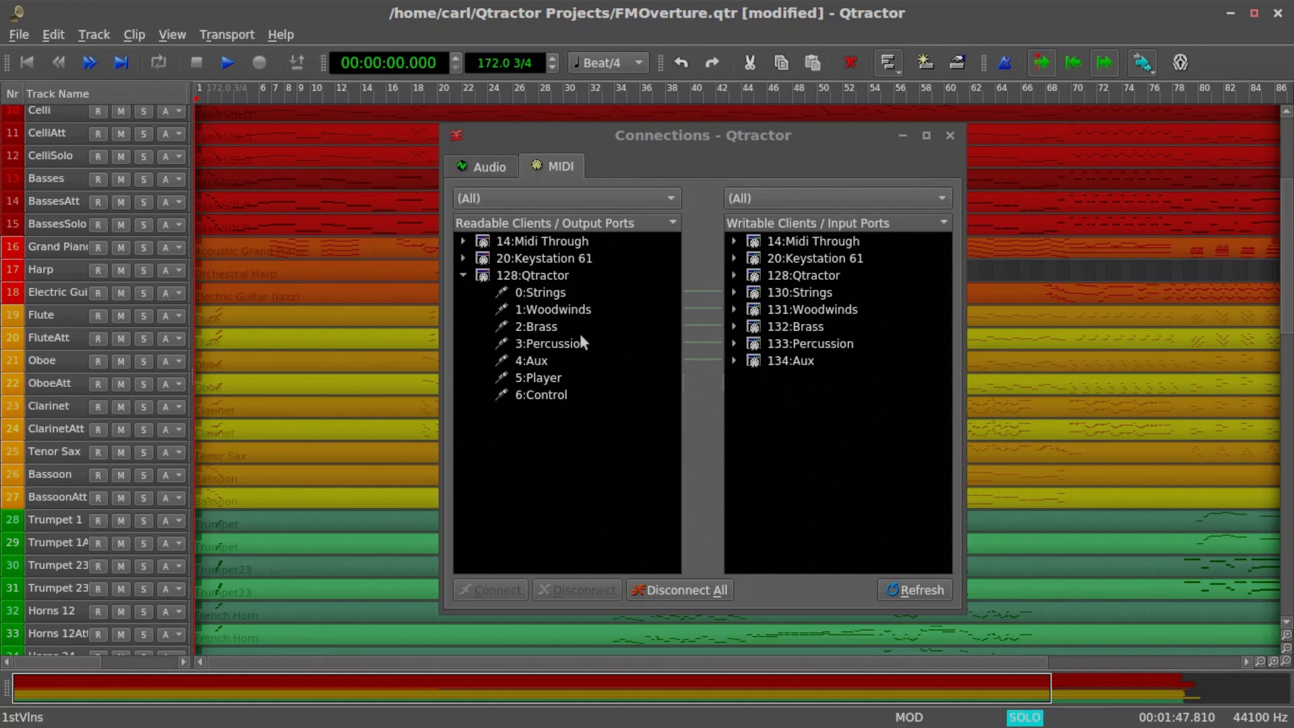
# Step: Collapse the 128:Qtractor port list and close the Connections window
pyautogui.click(464, 277)
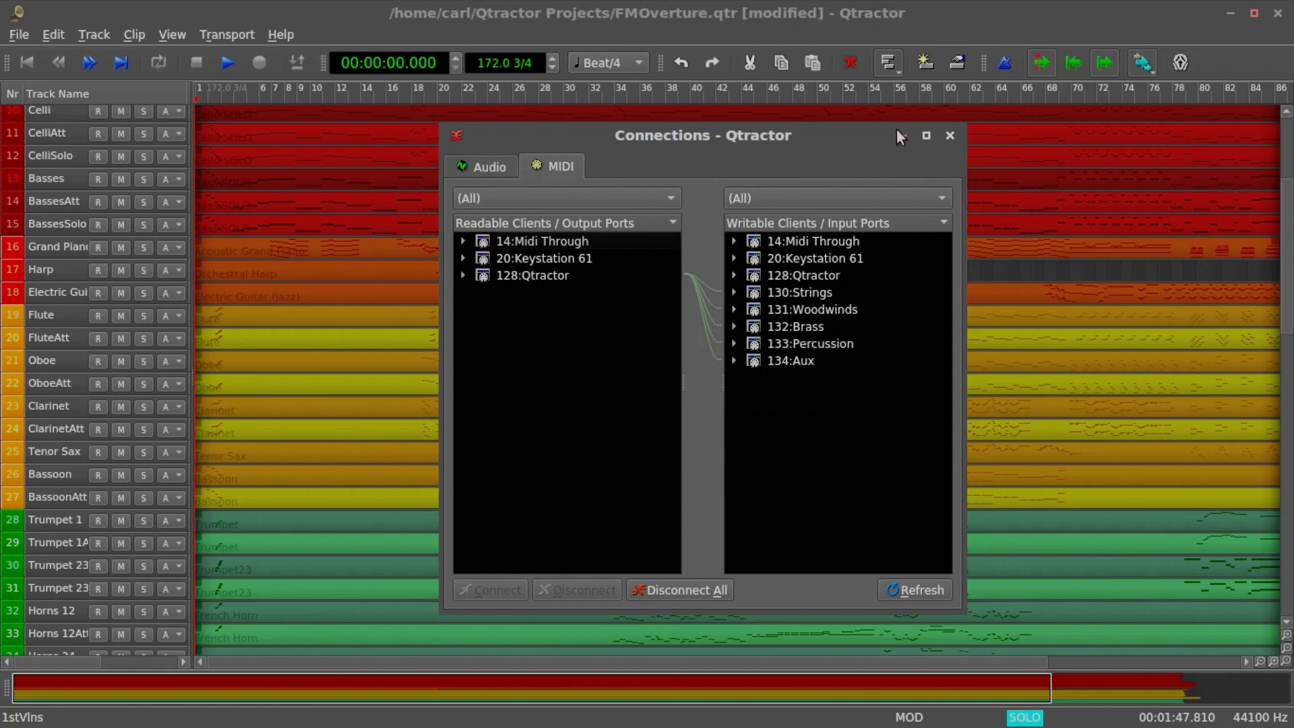
pyautogui.click(948, 135)
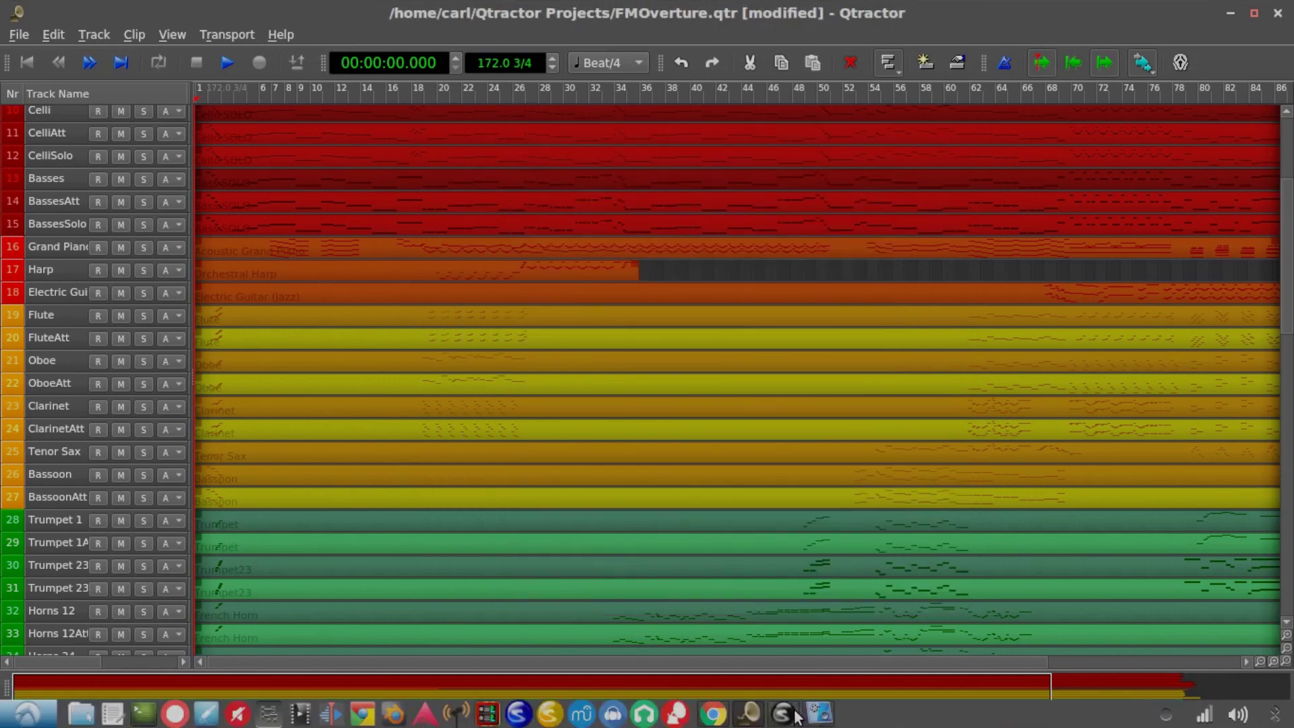
pyautogui.click(794, 713)
pyautogui.moveTo(389, 289)
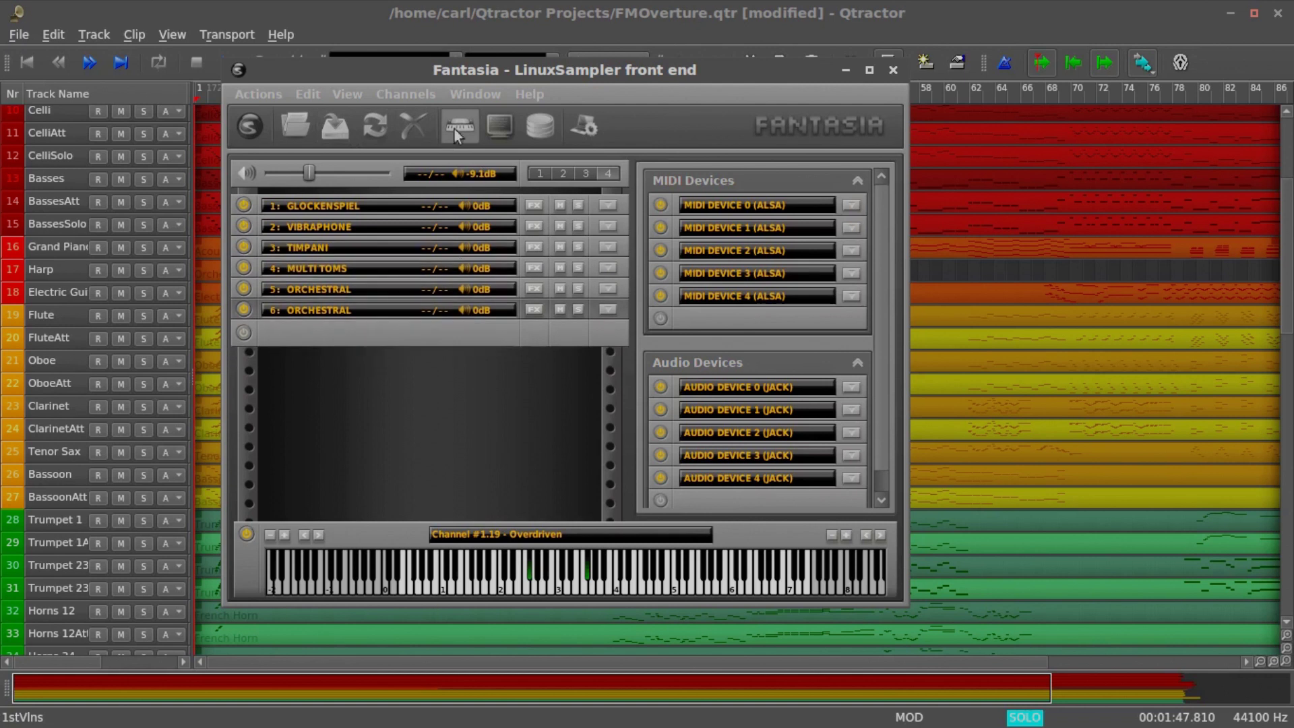
pyautogui.click(410, 8)
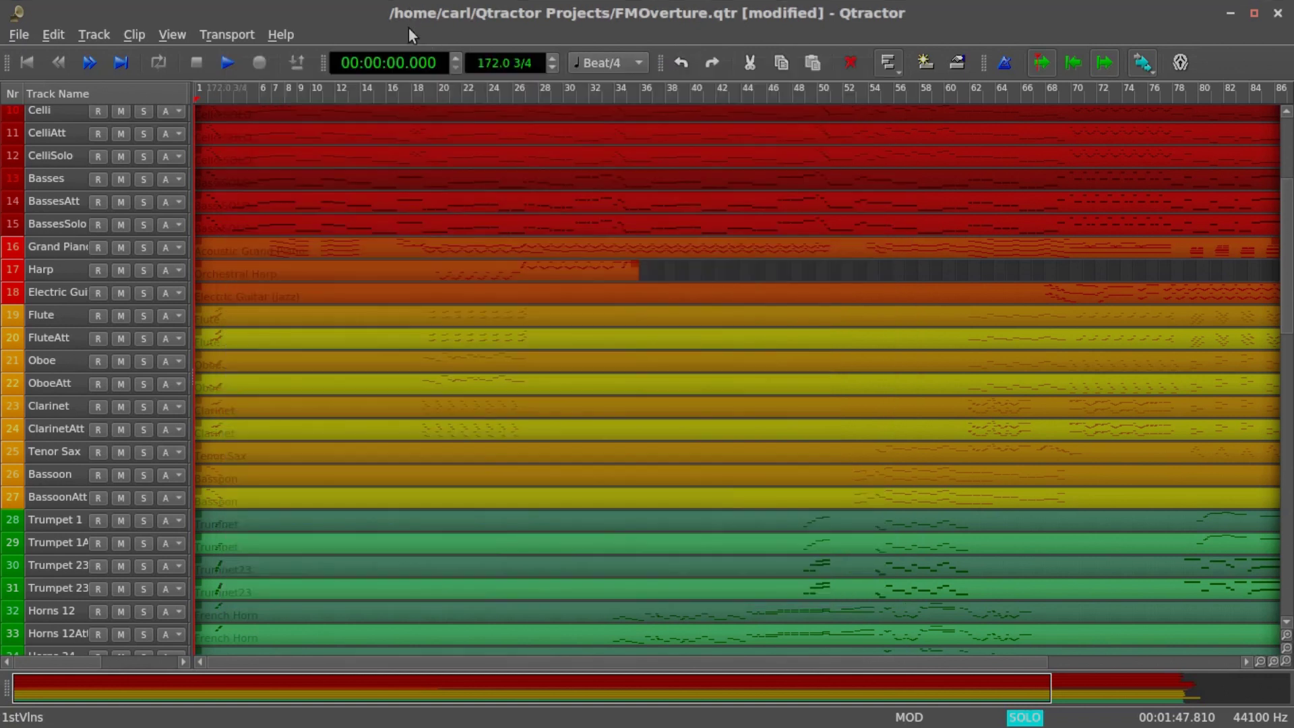
pyautogui.moveTo(580, 184)
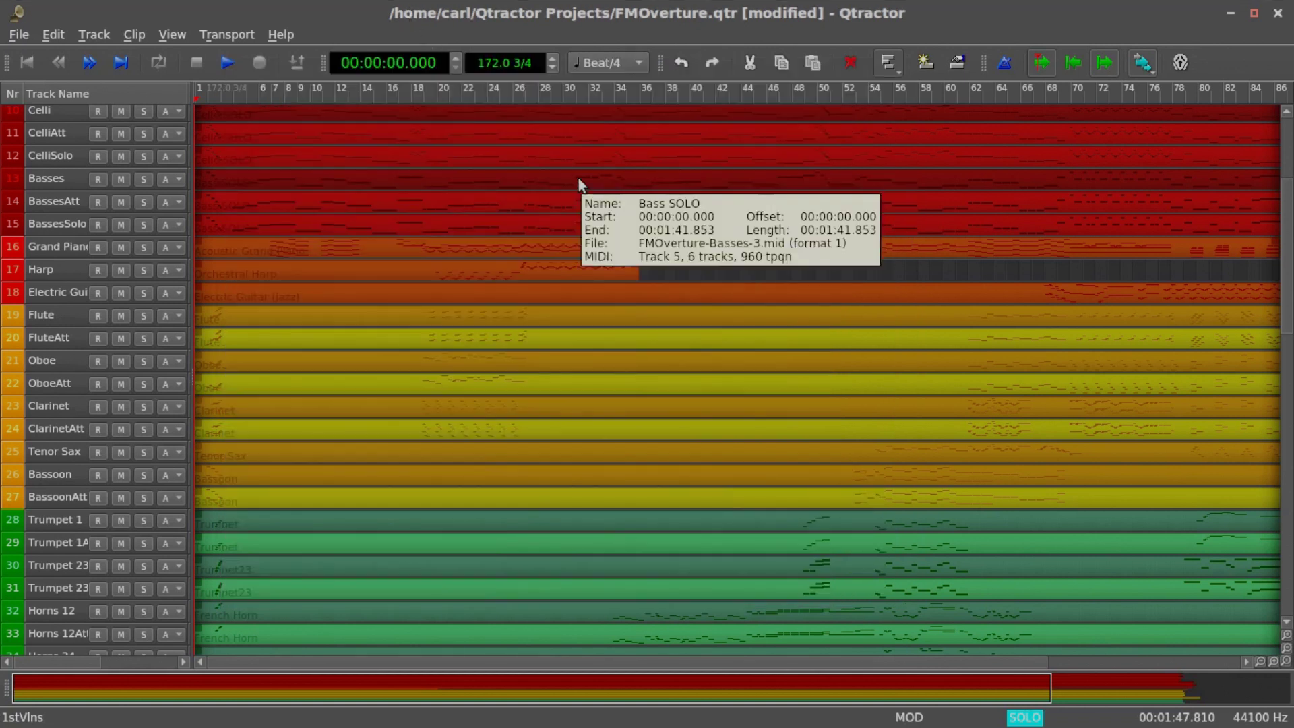
pyautogui.press('F8')
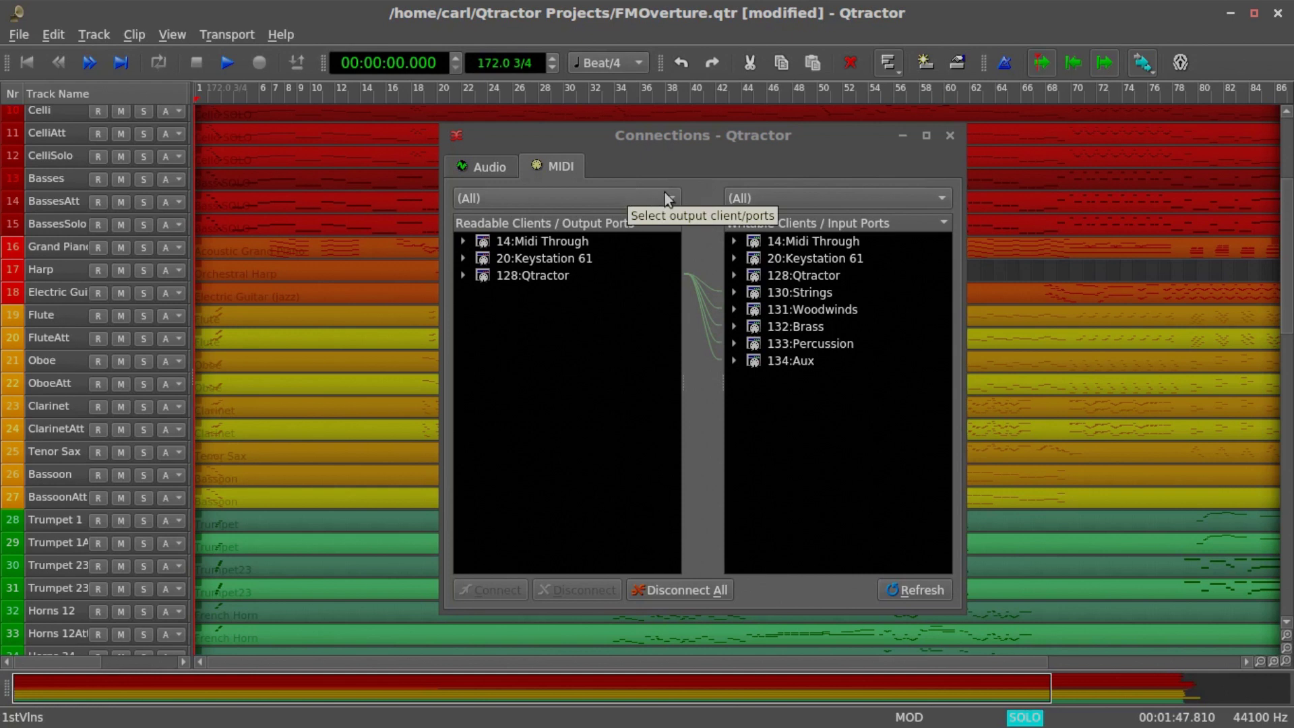
pyautogui.click(854, 135)
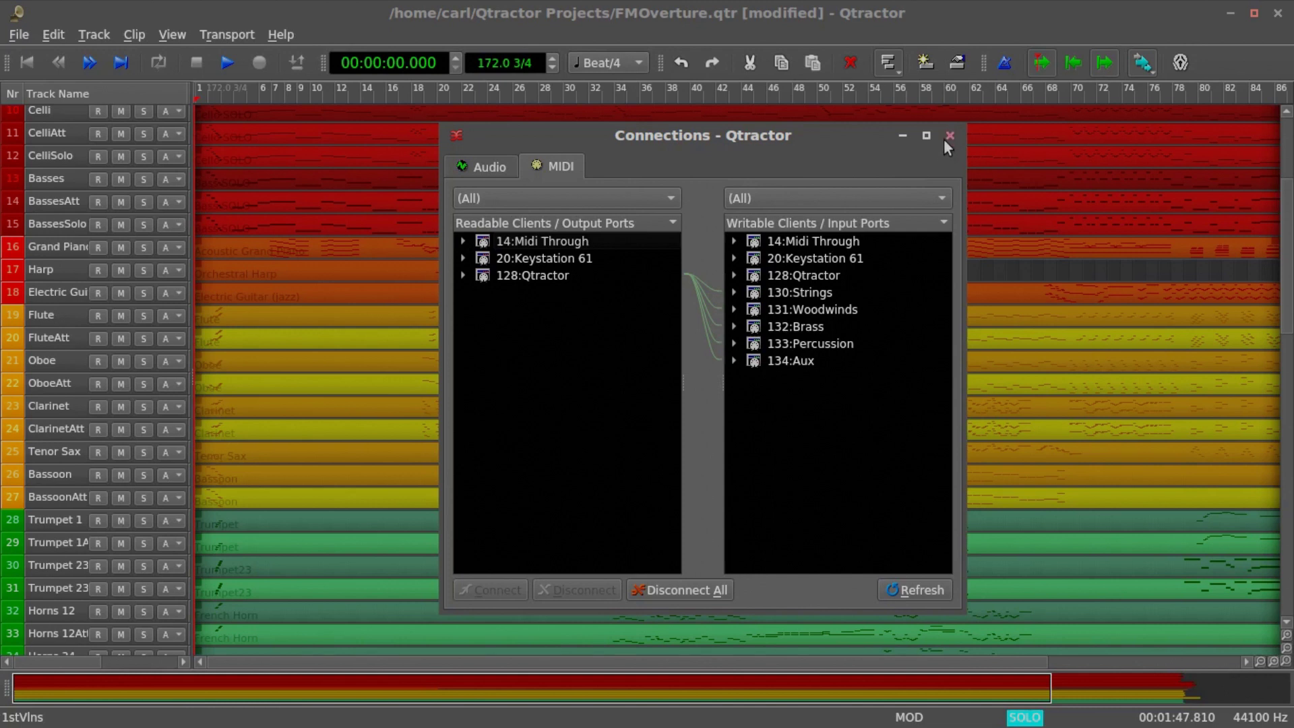
pyautogui.click(950, 136)
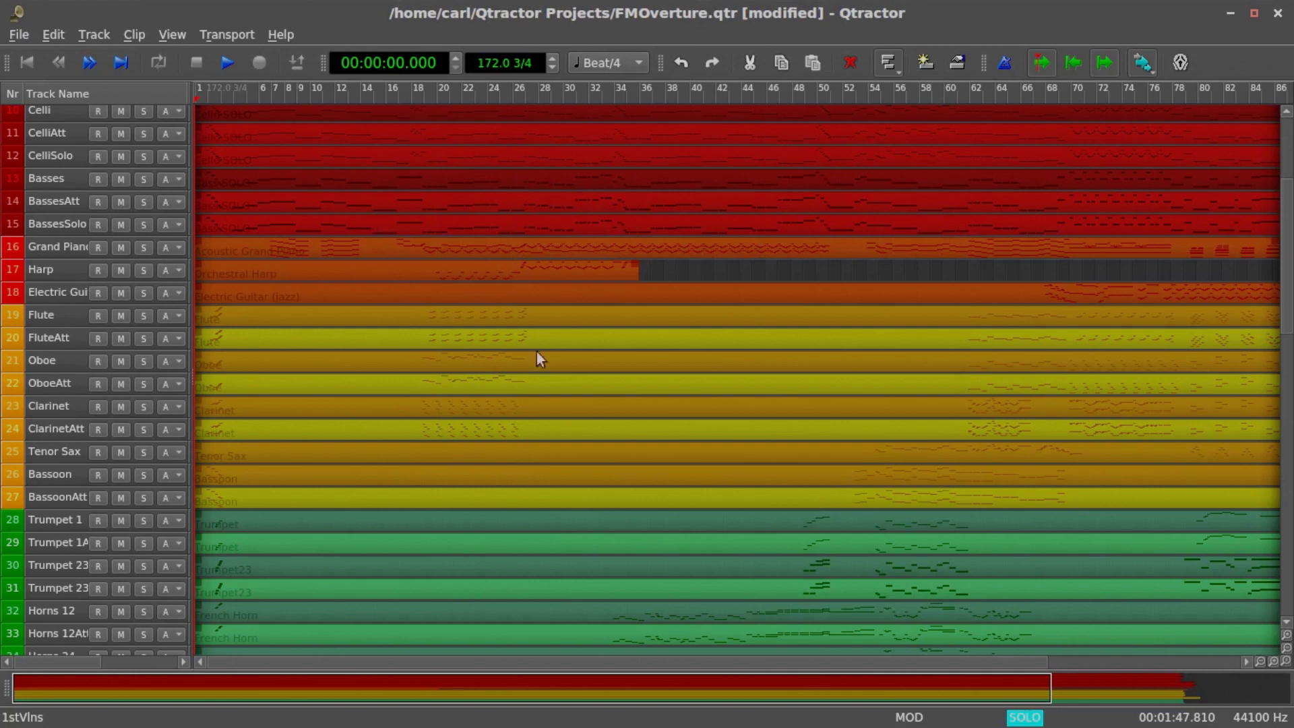
pyautogui.scroll(5, 526, 354)
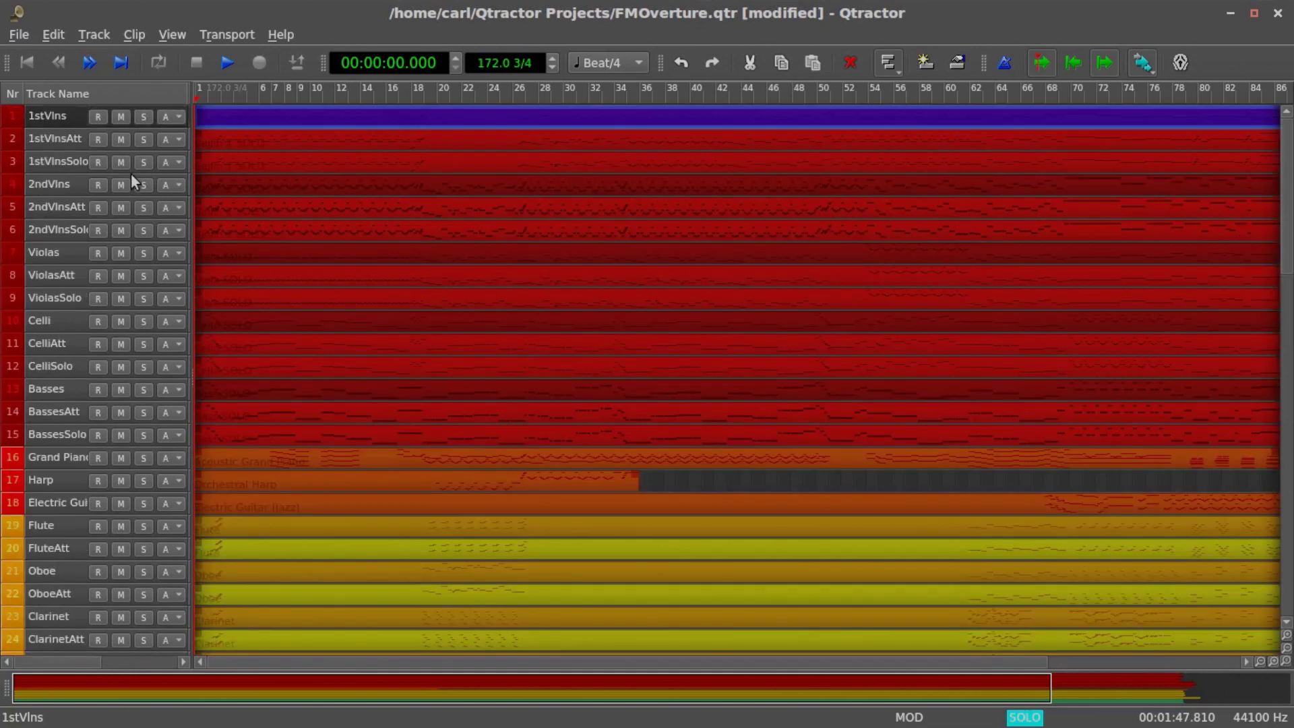
pyautogui.scroll(-4, 219, 290)
pyautogui.scroll(-10, 241, 311)
pyautogui.scroll(-3, 245, 316)
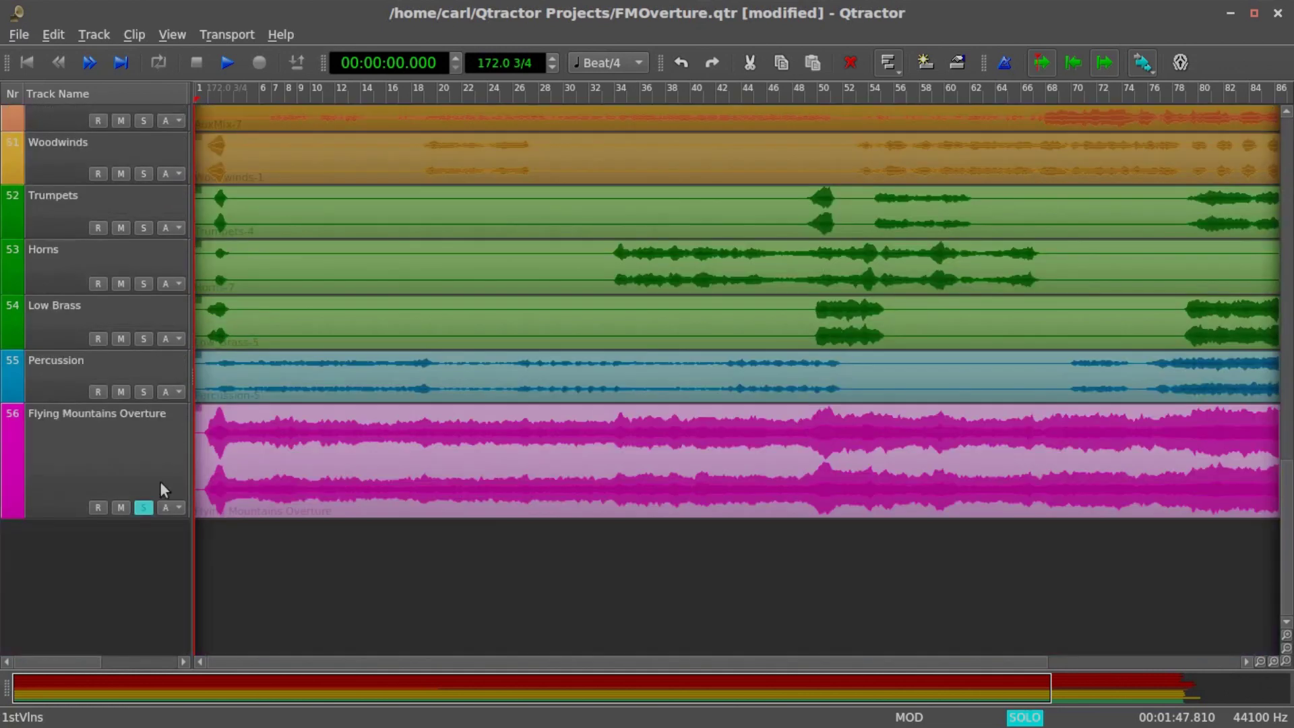
# Step: Unsolo the Flying Mountains Overture track and enable Calf Reverb on Master Out
pyautogui.click(143, 507)
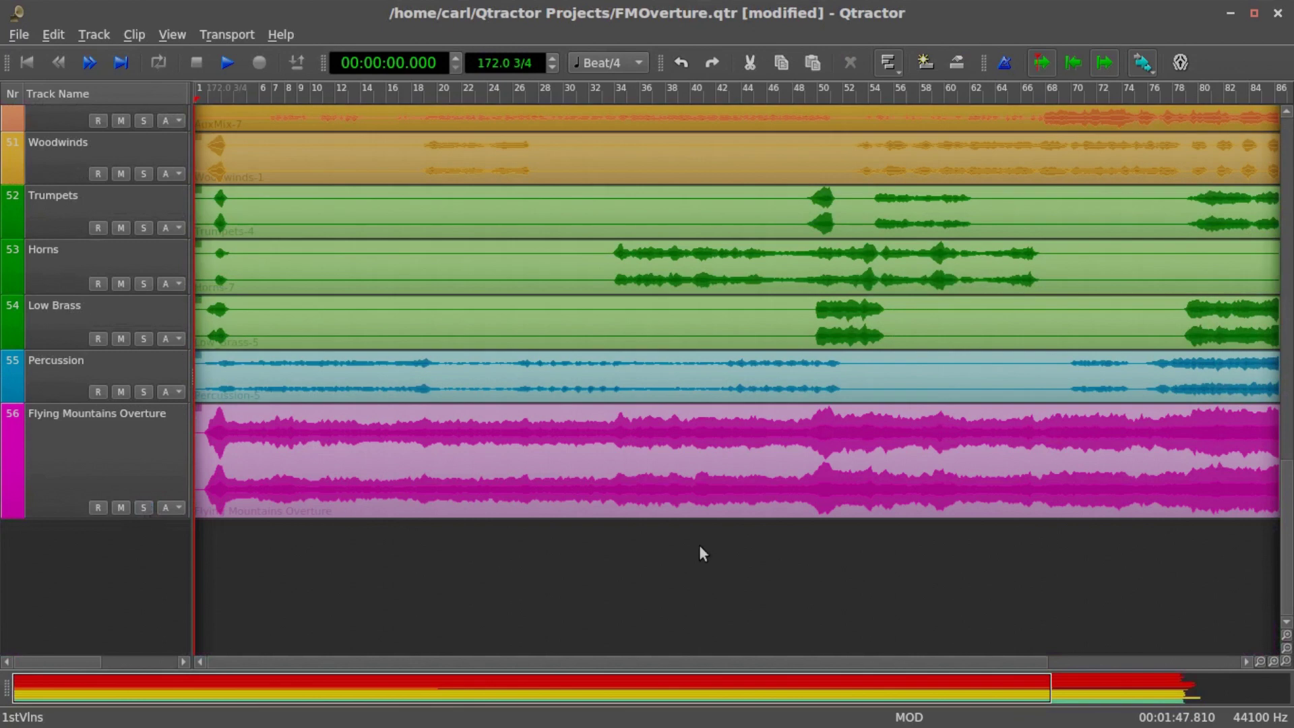
pyautogui.press('F9')
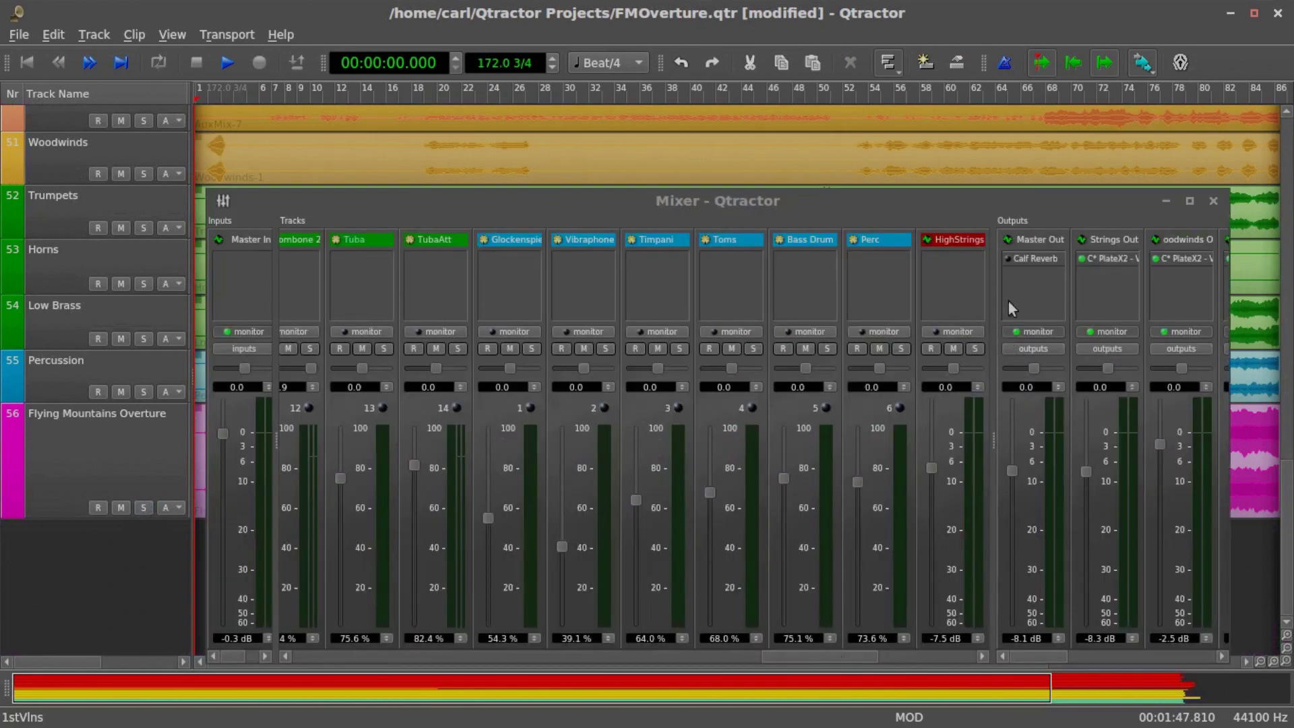
pyautogui.click(1009, 261)
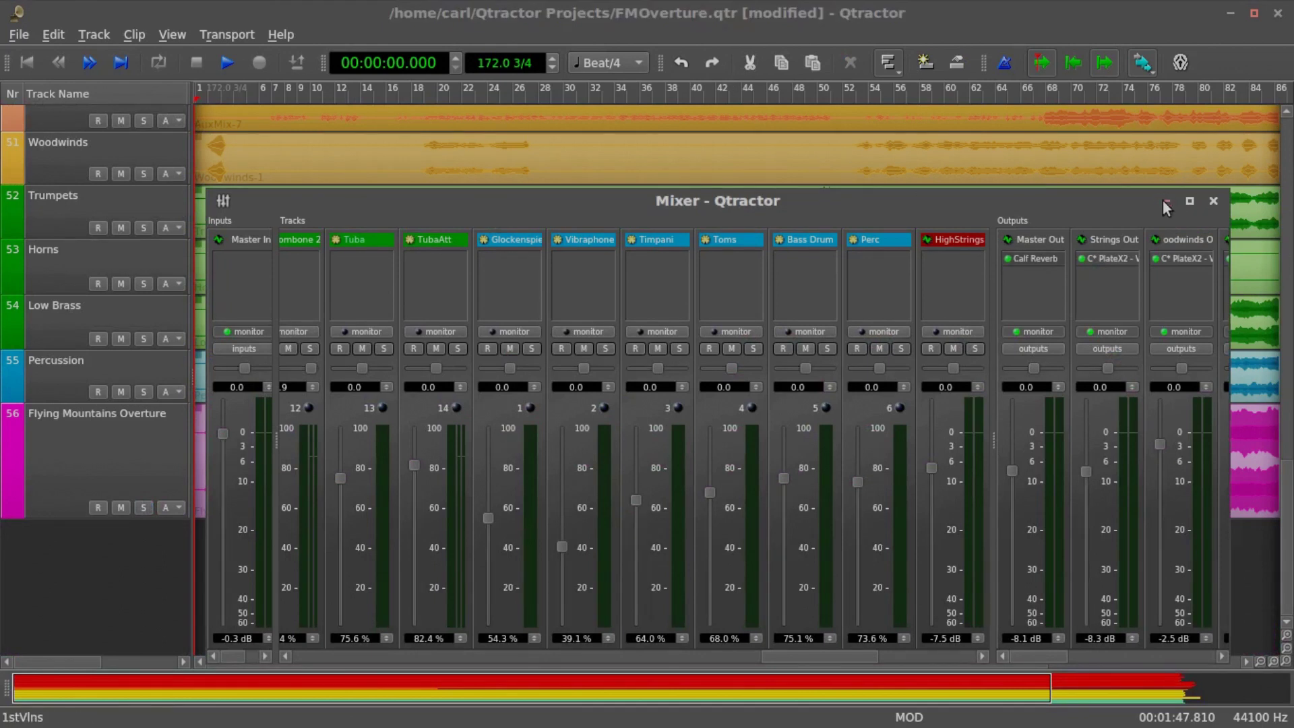
pyautogui.click(1213, 200)
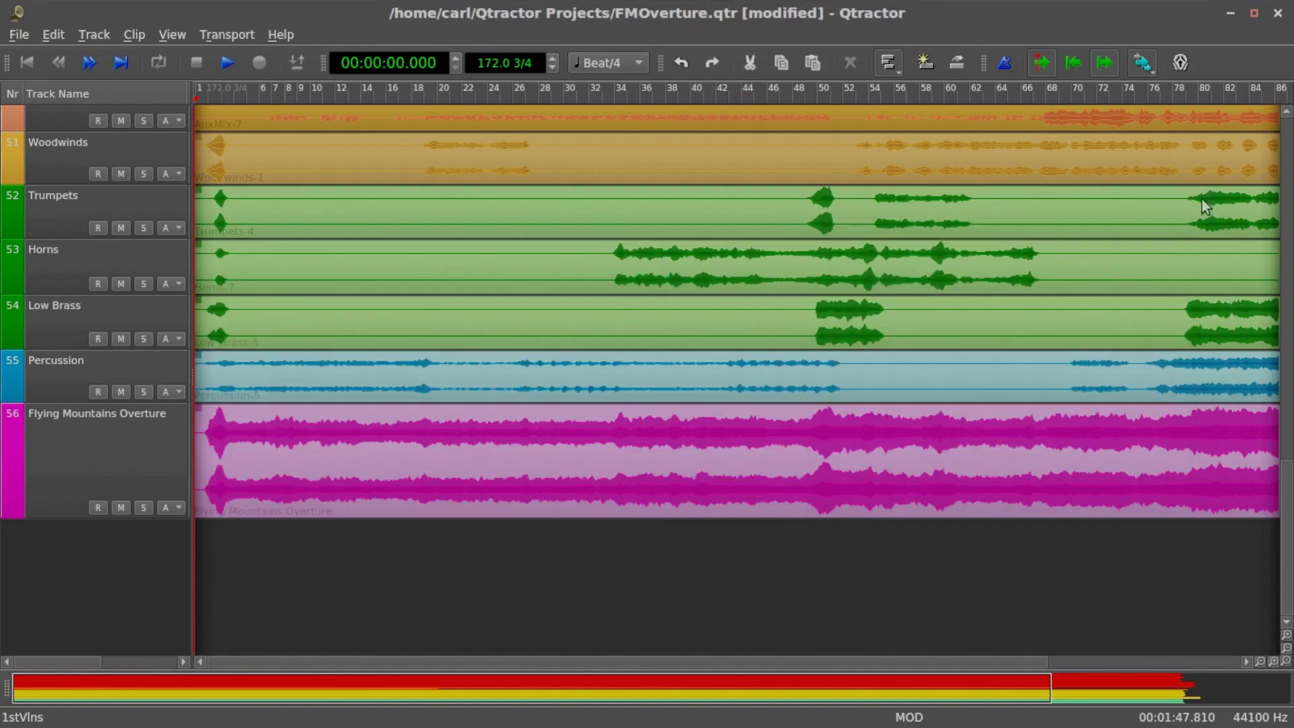
pyautogui.scroll(5, 364, 387)
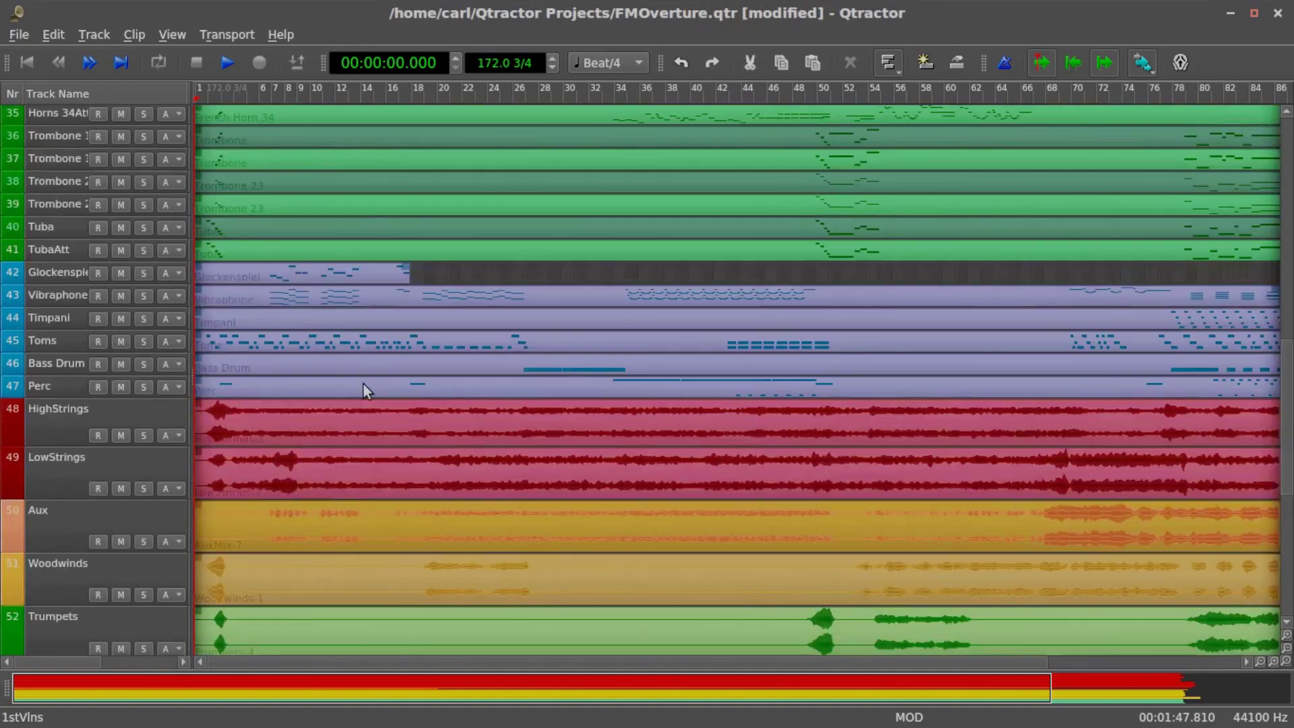
pyautogui.scroll(3, 362, 384)
pyautogui.scroll(5, 363, 383)
pyautogui.scroll(4, 363, 384)
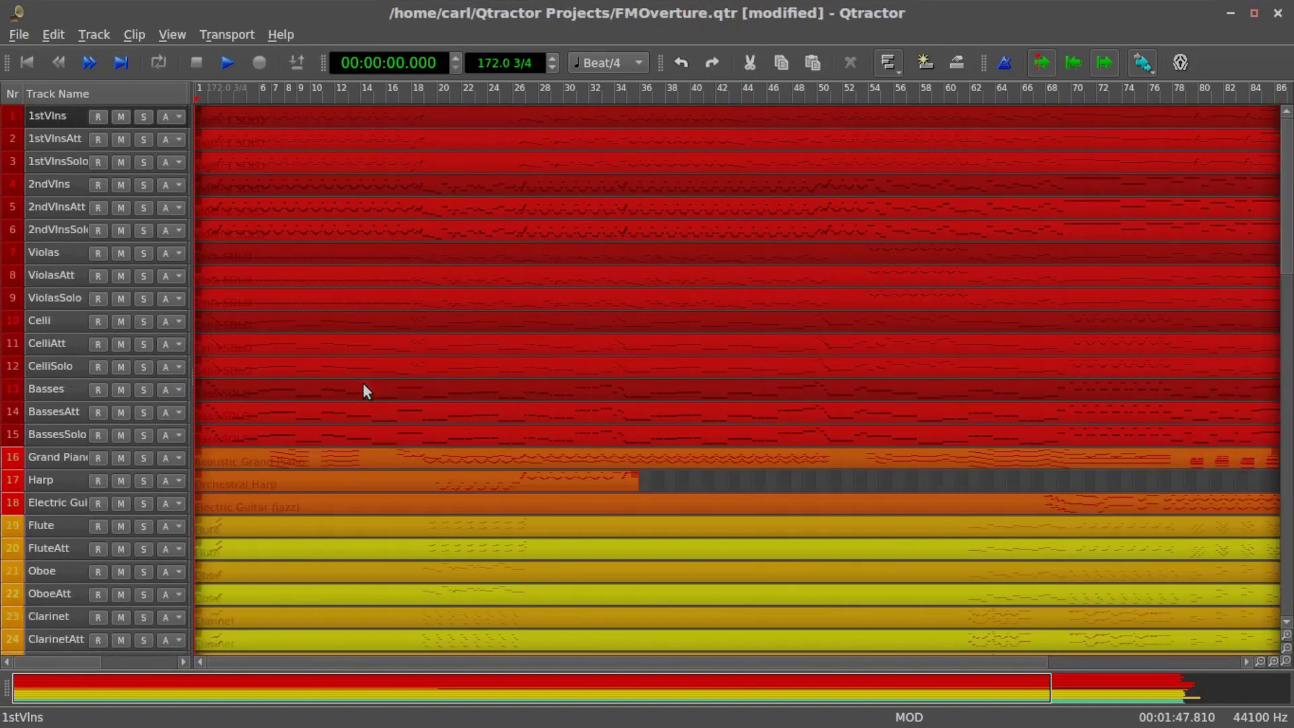
# Step: Solo the violin and viola tracks, 1stVlns through ViolasSolo
pyautogui.click(143, 116)
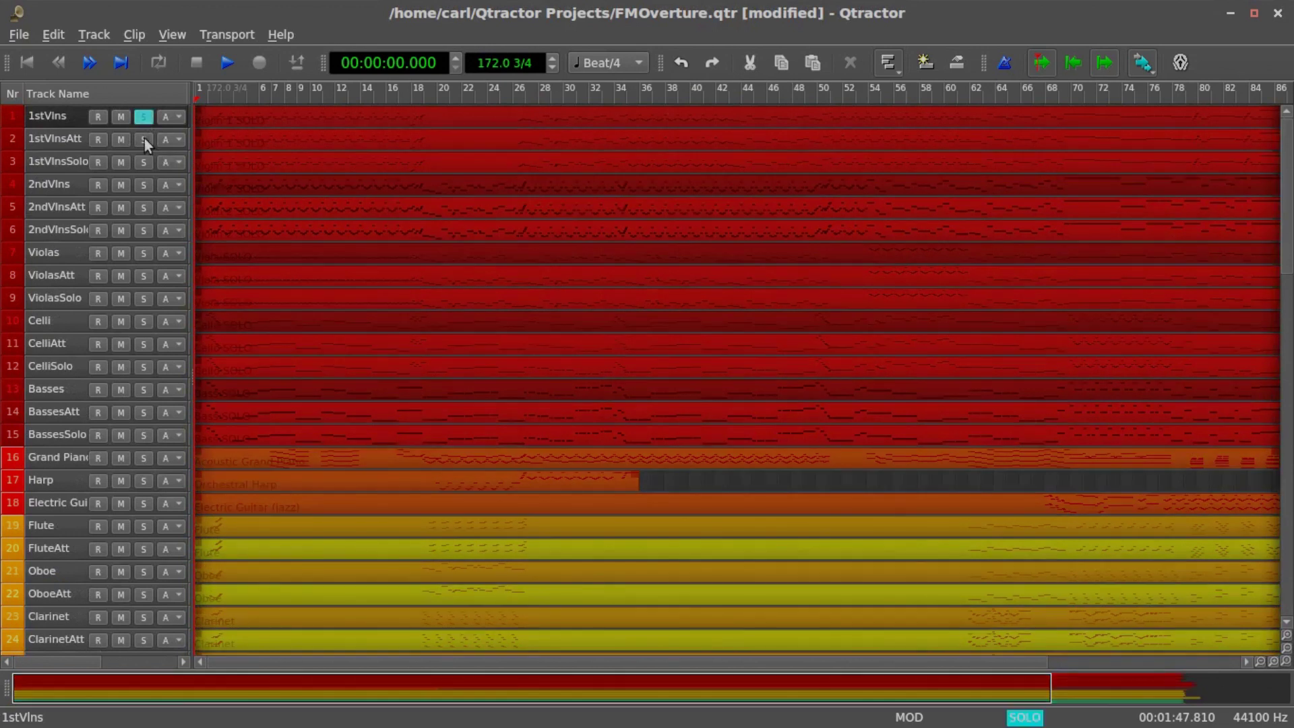
pyautogui.click(145, 139)
pyautogui.click(144, 162)
pyautogui.click(143, 185)
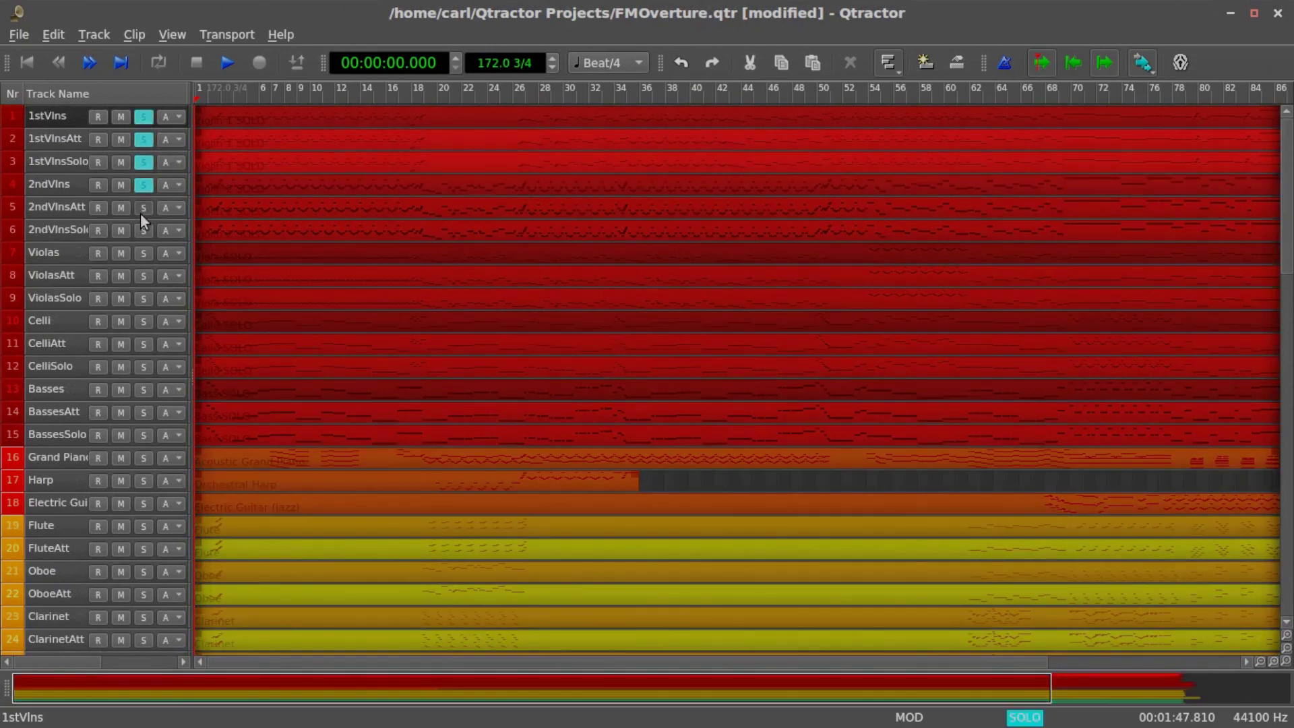
pyautogui.click(143, 207)
pyautogui.click(143, 230)
pyautogui.click(142, 254)
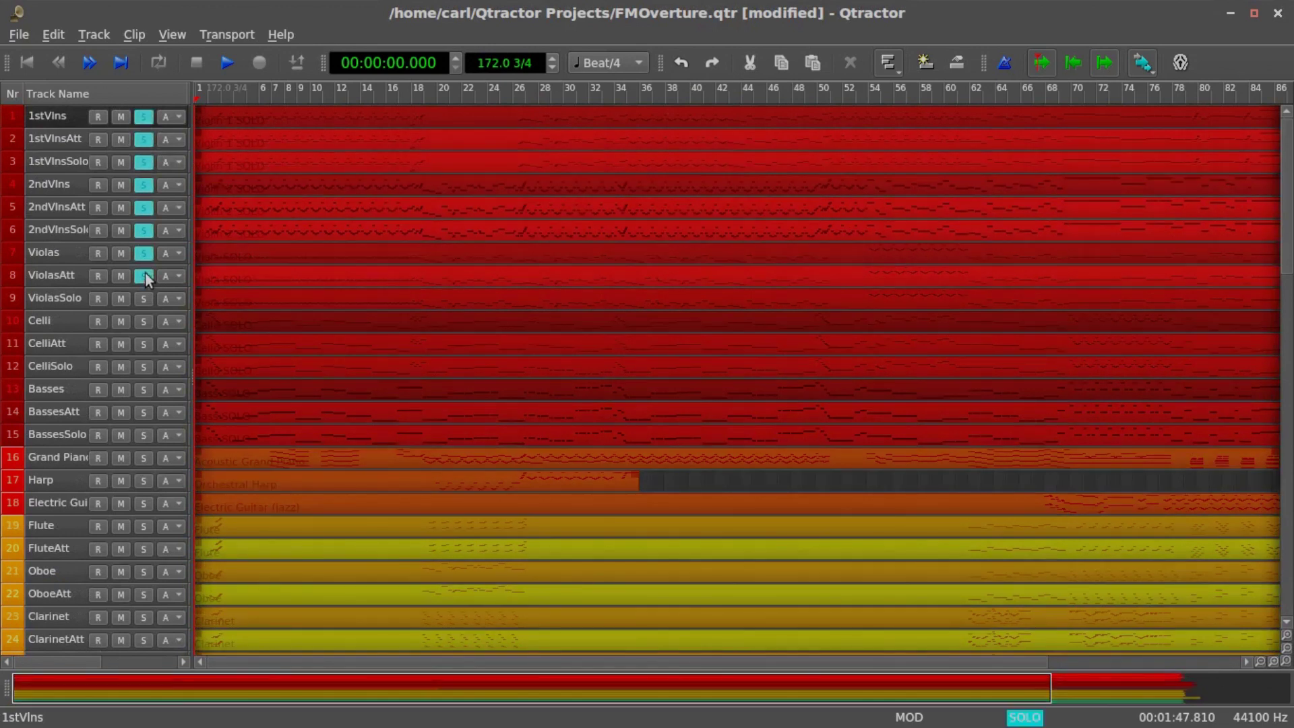
pyautogui.click(145, 298)
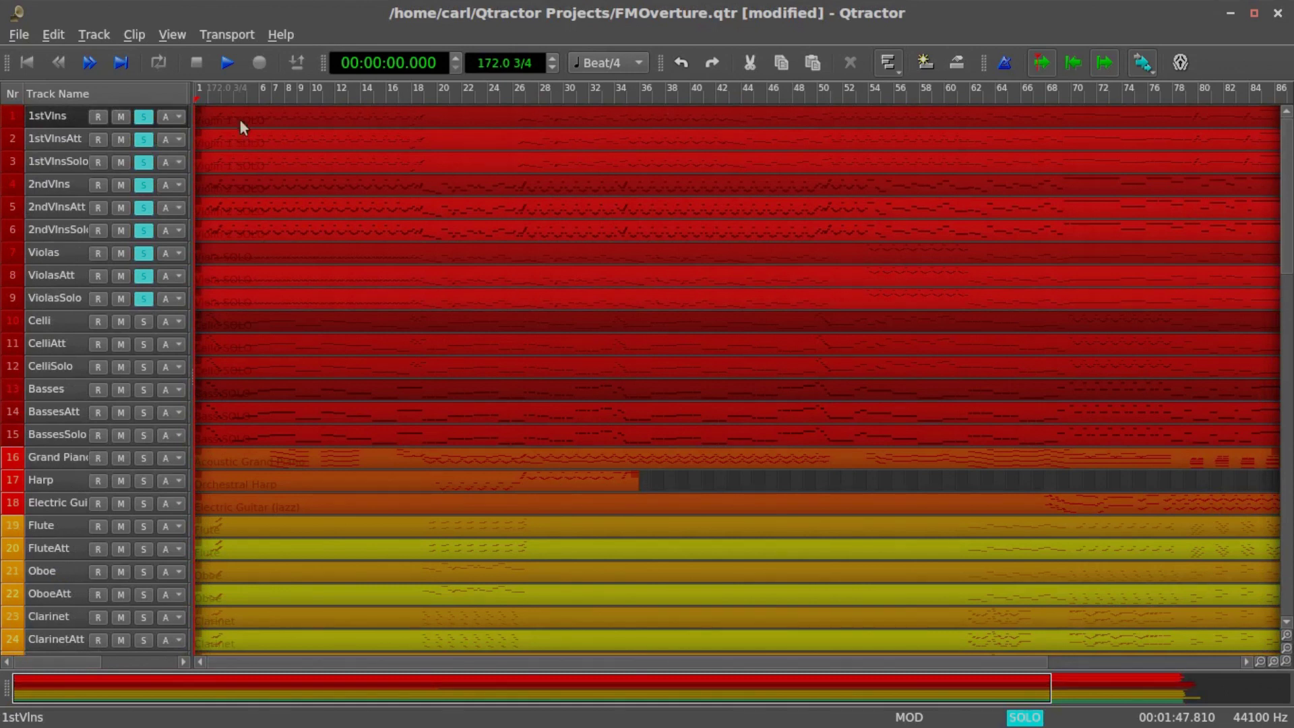
pyautogui.scroll(-10, 586, 304)
pyautogui.scroll(-10, 547, 349)
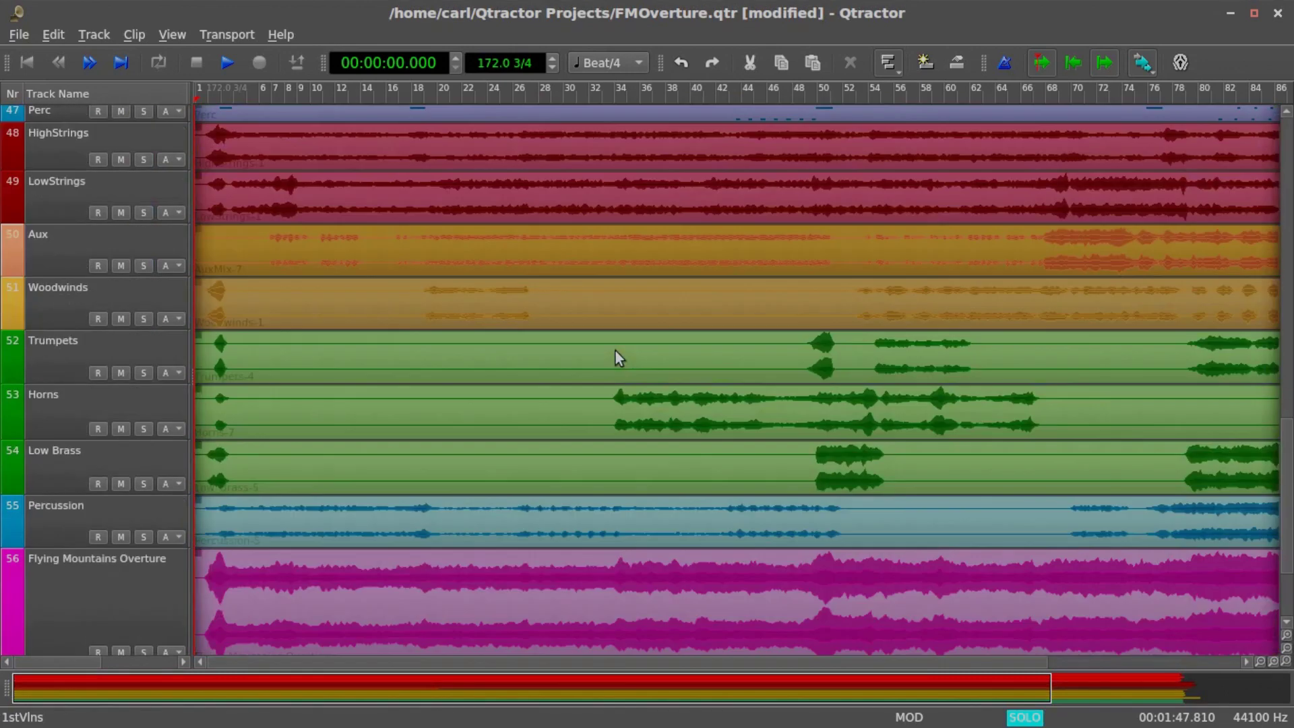
pyautogui.scroll(2, 353, 246)
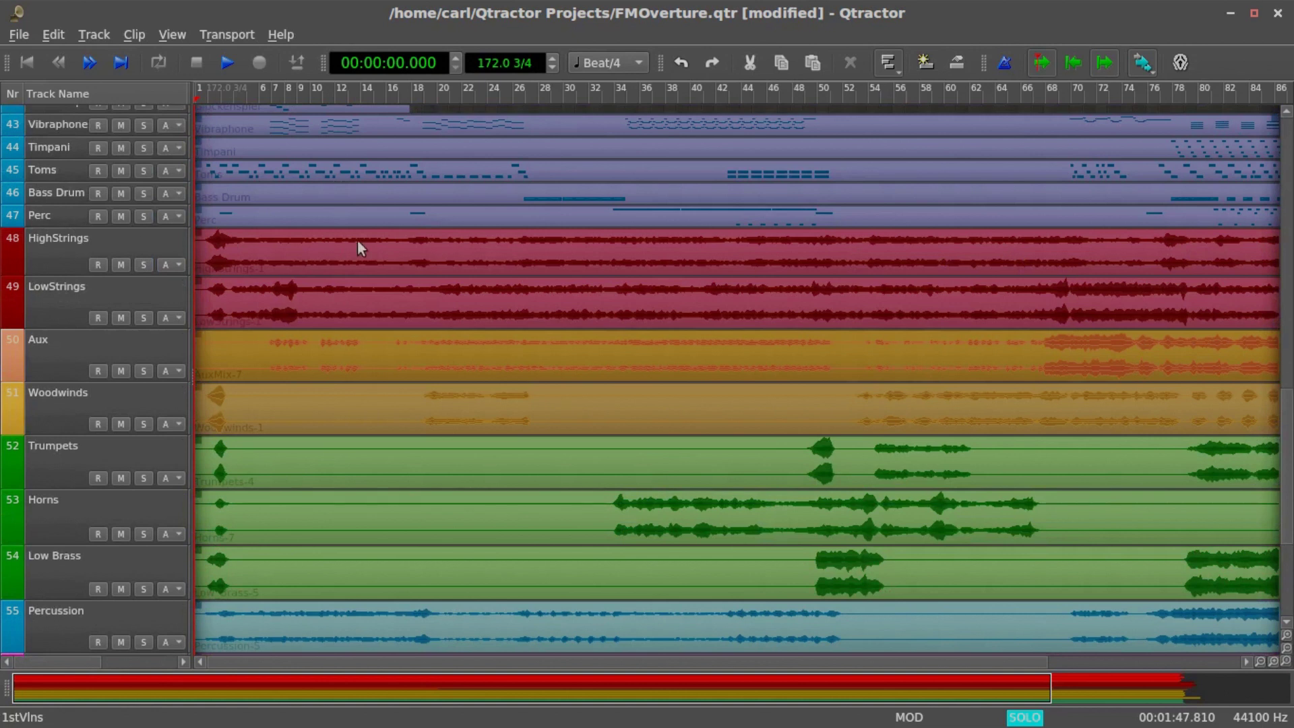
pyautogui.scroll(3, 651, 302)
pyautogui.scroll(8, 651, 302)
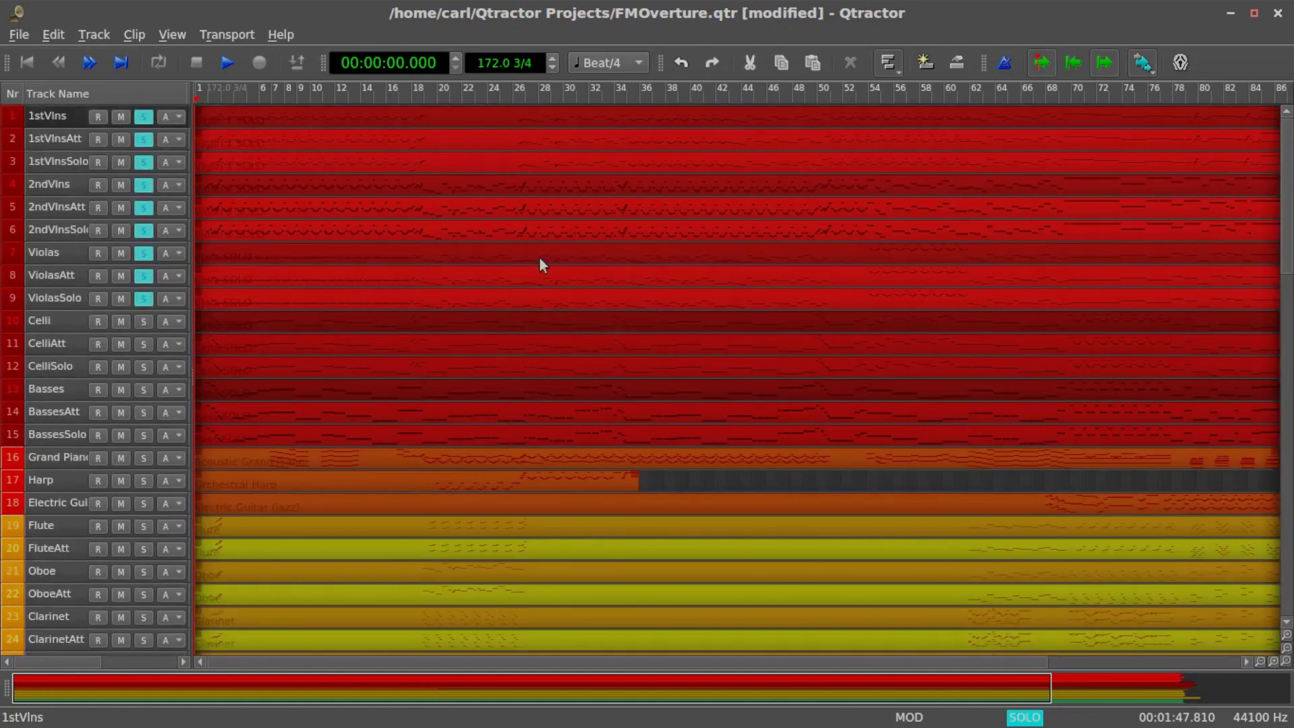
# Step: Play the soloed strings, raise Master Out to 3.0 dB and Strings Out to -4.5 dB, then stop
pyautogui.click(225, 64)
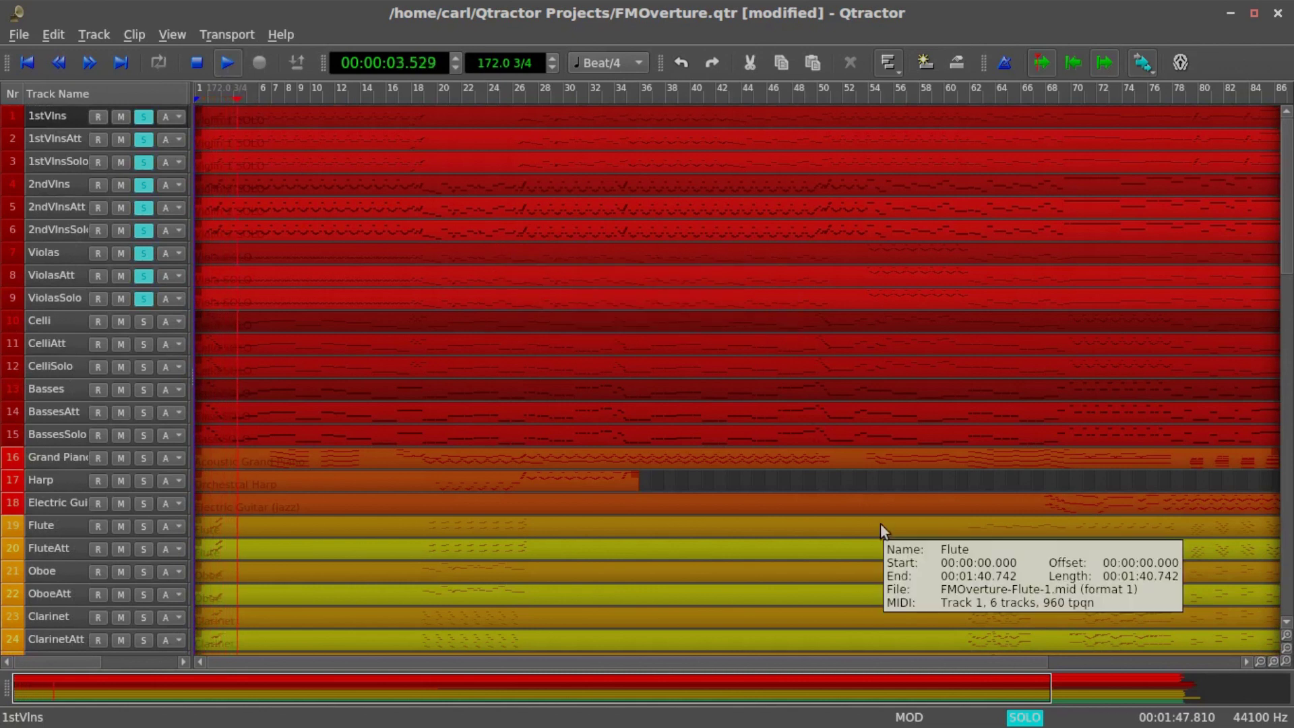
pyautogui.press('F9')
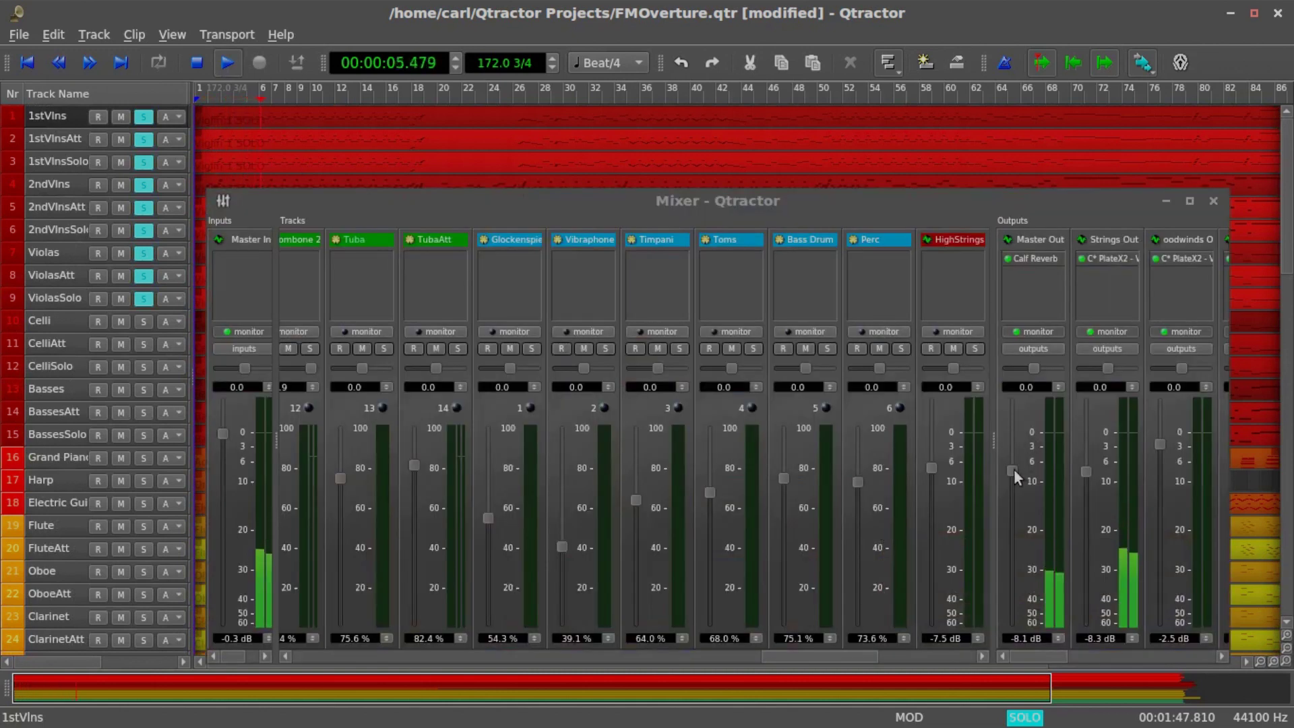
pyautogui.moveTo(1015, 469); pyautogui.dragTo(1008, 416)
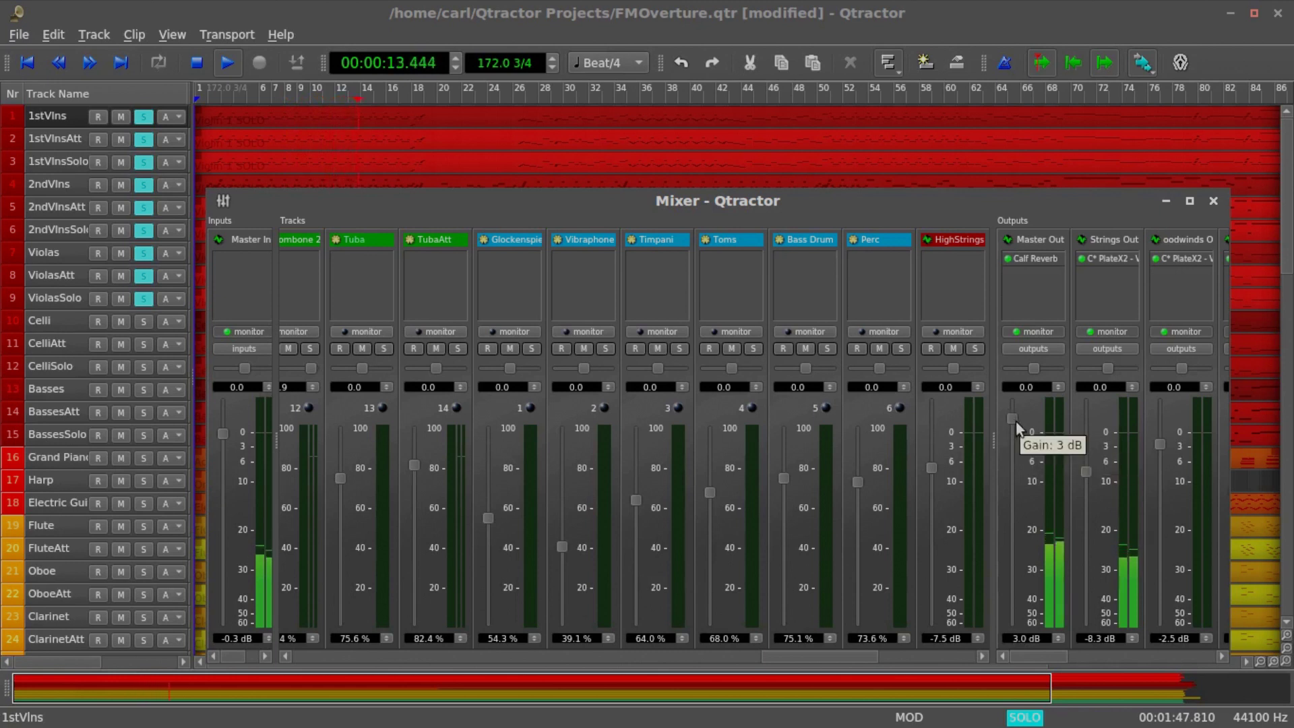
pyautogui.moveTo(1086, 471)
pyautogui.moveTo(1090, 471); pyautogui.dragTo(1087, 452)
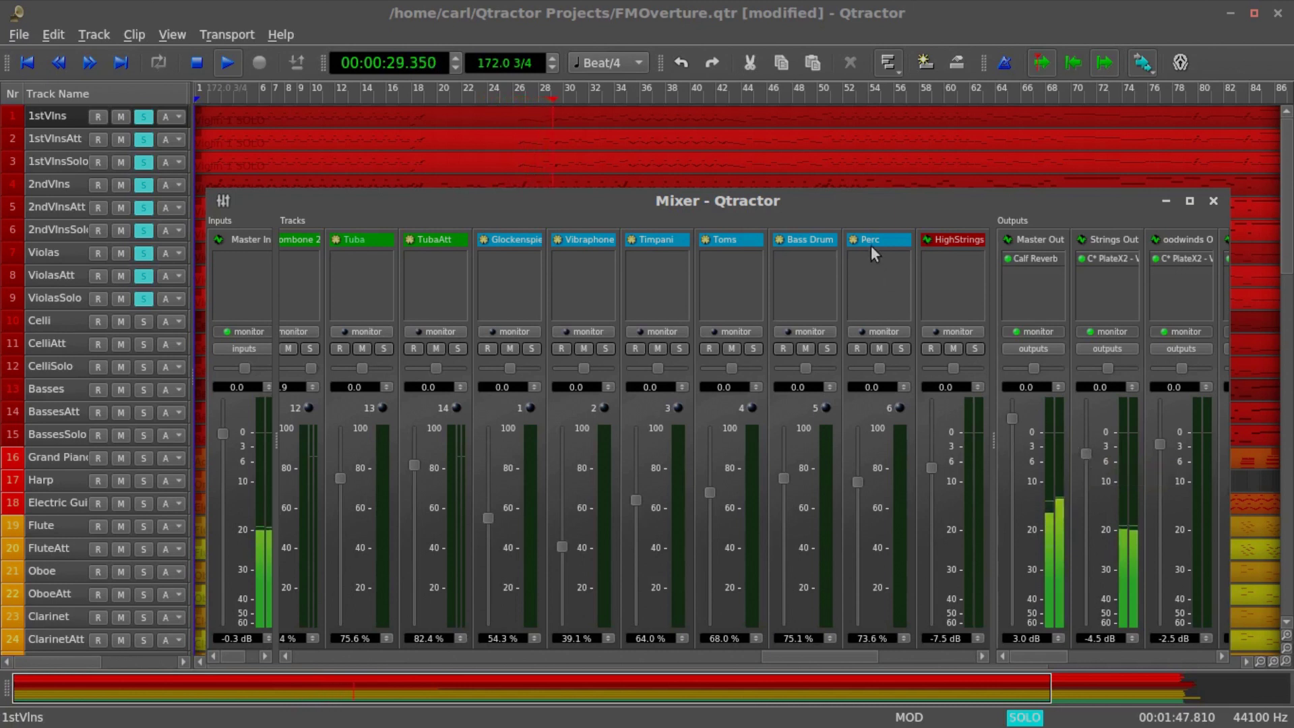
pyautogui.click(204, 59)
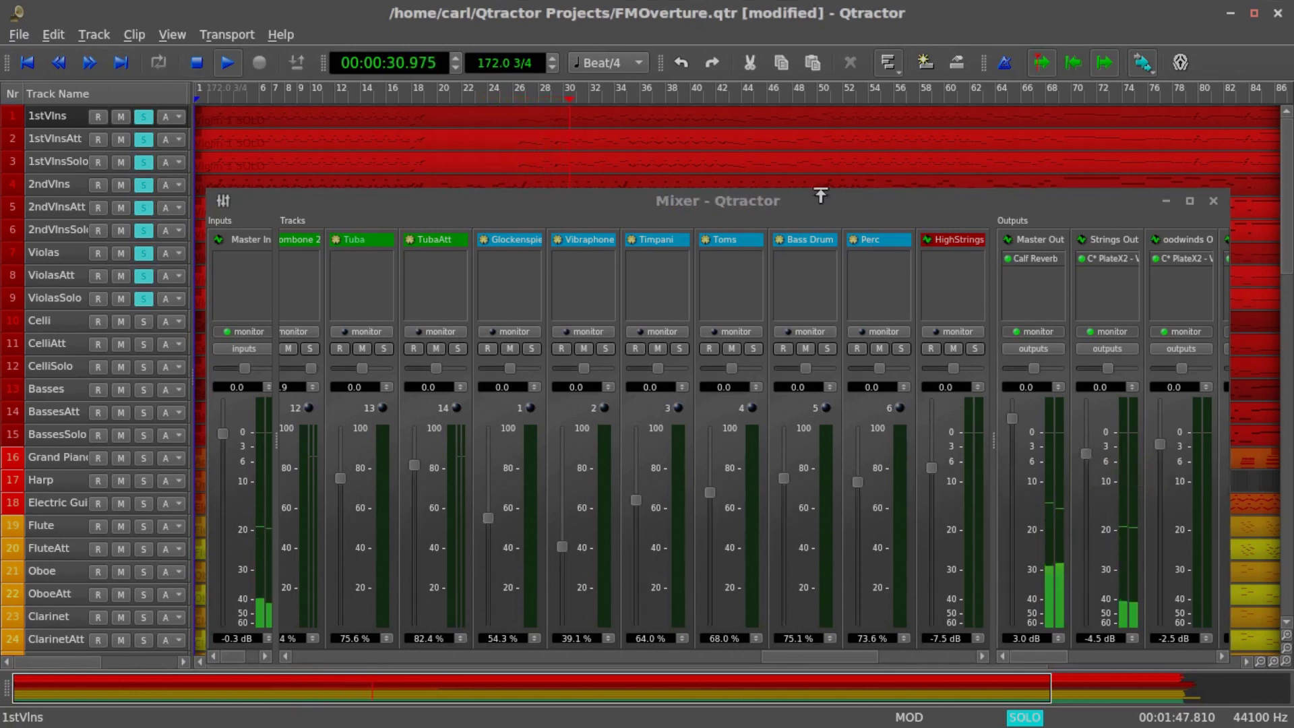
pyautogui.moveTo(806, 204)
pyautogui.mouseDown()
pyautogui.moveTo(793, 222)
pyautogui.moveTo(943, 222)
pyautogui.mouseUp()
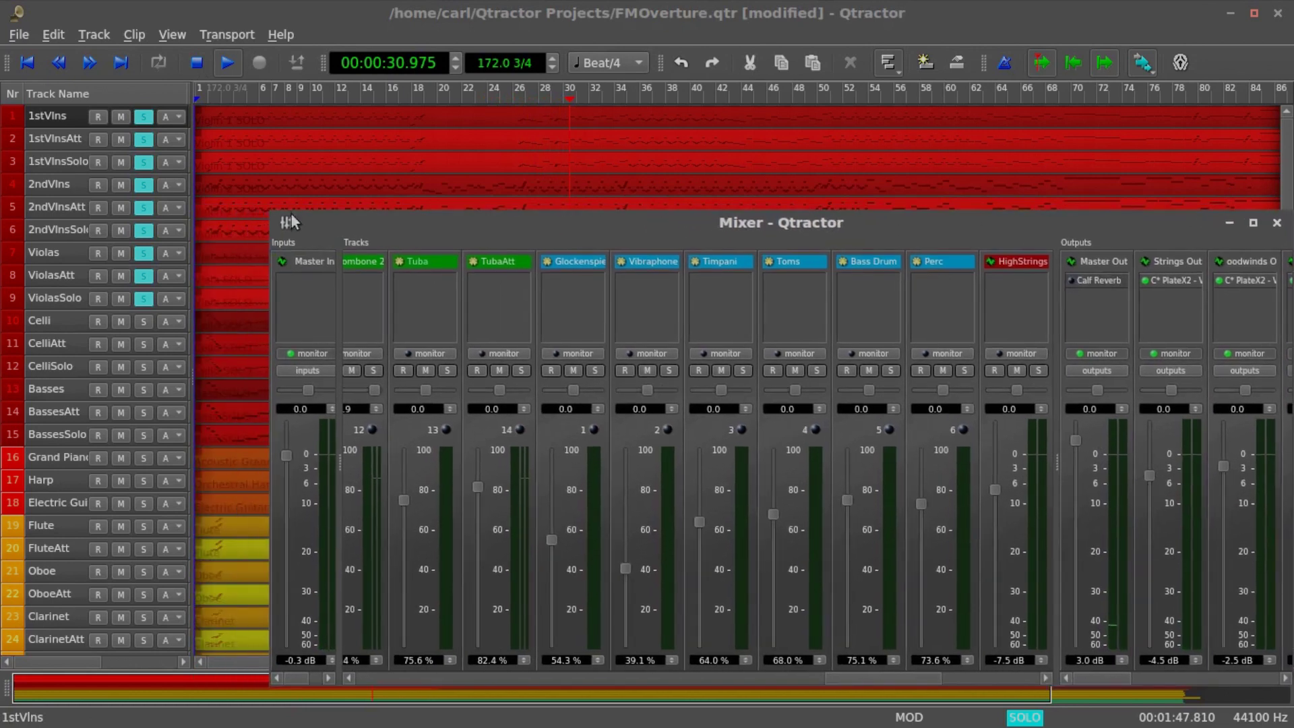
# Step: Turn solo off on the violin and viola tracks, 1stVlns through the violas, and move the mixer aside
pyautogui.click(144, 118)
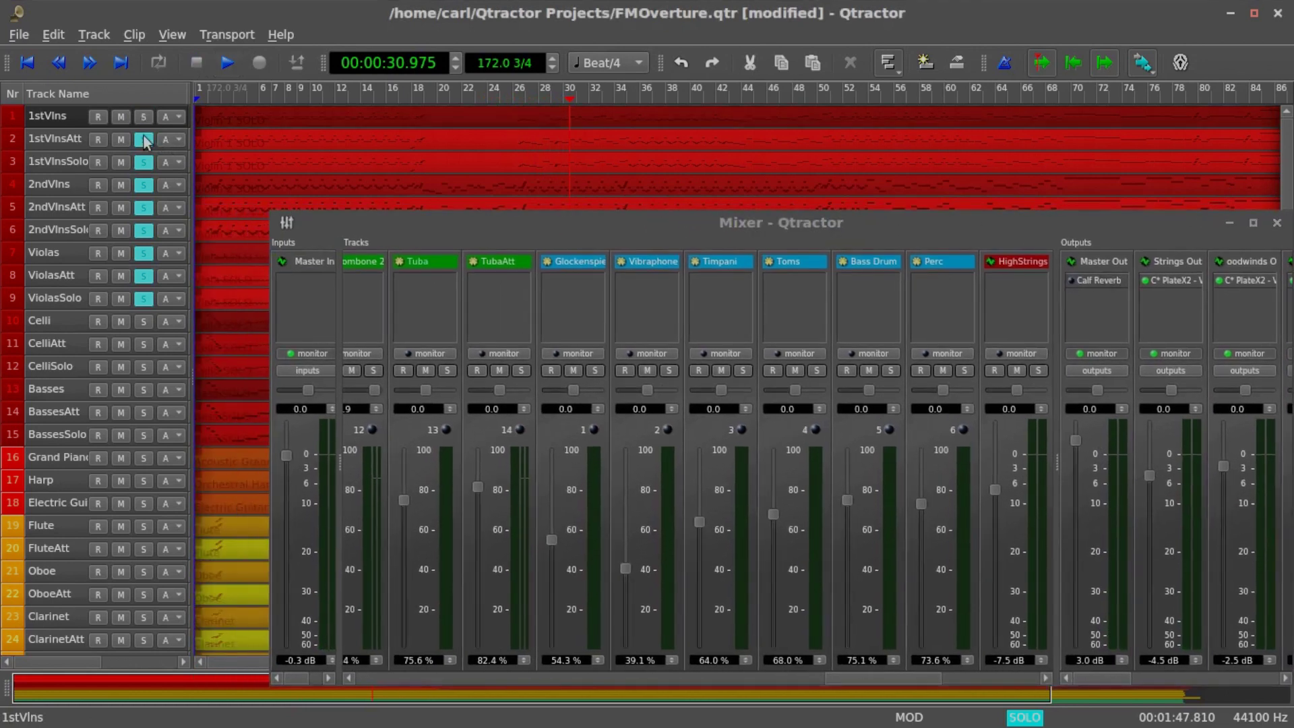
pyautogui.click(142, 138)
pyautogui.click(144, 160)
pyautogui.click(142, 184)
pyautogui.click(144, 206)
pyautogui.click(145, 230)
pyautogui.click(145, 252)
pyautogui.click(145, 276)
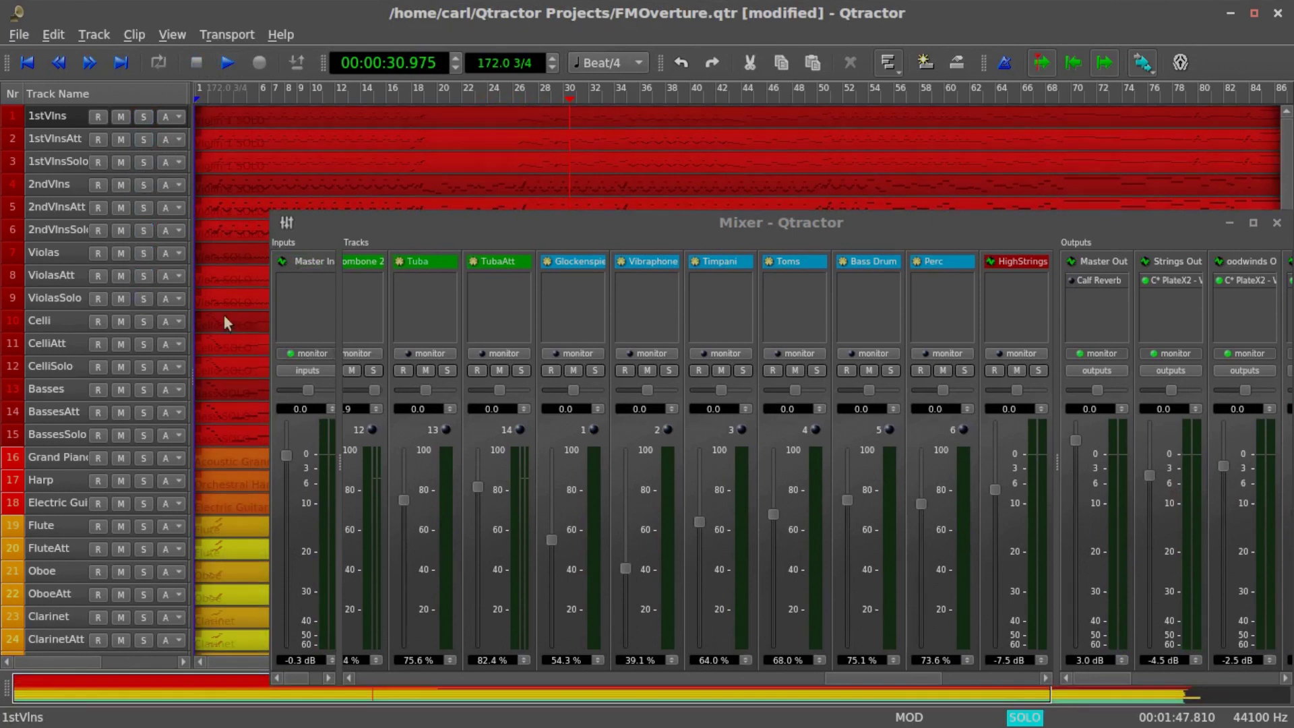
pyautogui.moveTo(890, 225); pyautogui.dragTo(450, 223)
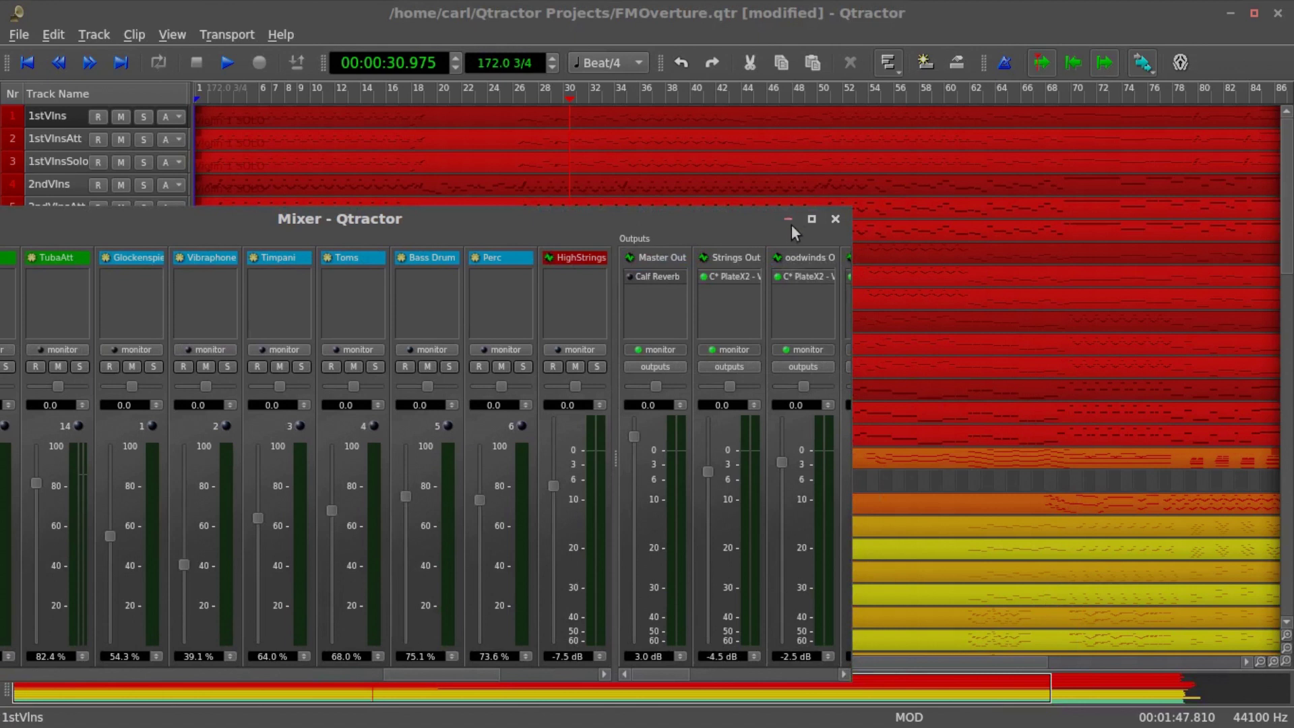
# Step: Solo the horn tracks Horns 12 through Horns 34Att and switch on Calf Reverb on Master Out
pyautogui.click(834, 219)
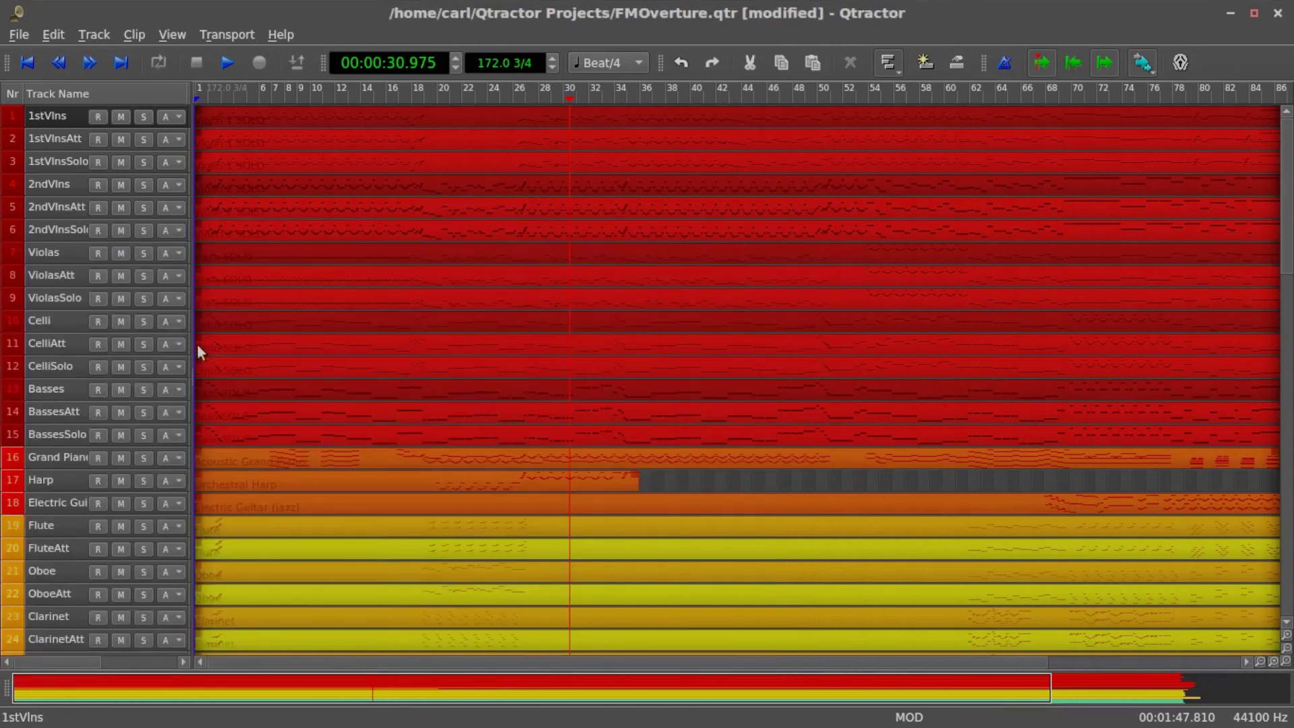
pyautogui.scroll(-3, 48, 413)
pyautogui.scroll(-3, 48, 416)
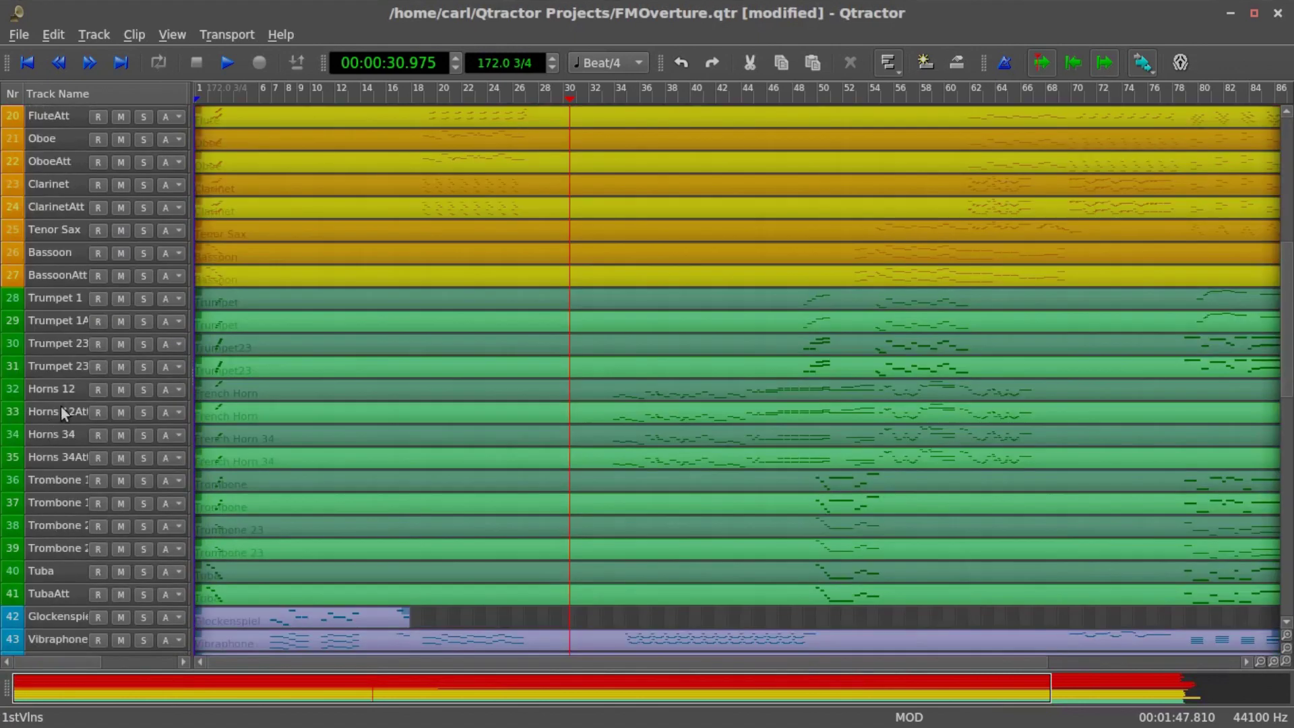
pyautogui.scroll(-2, 58, 415)
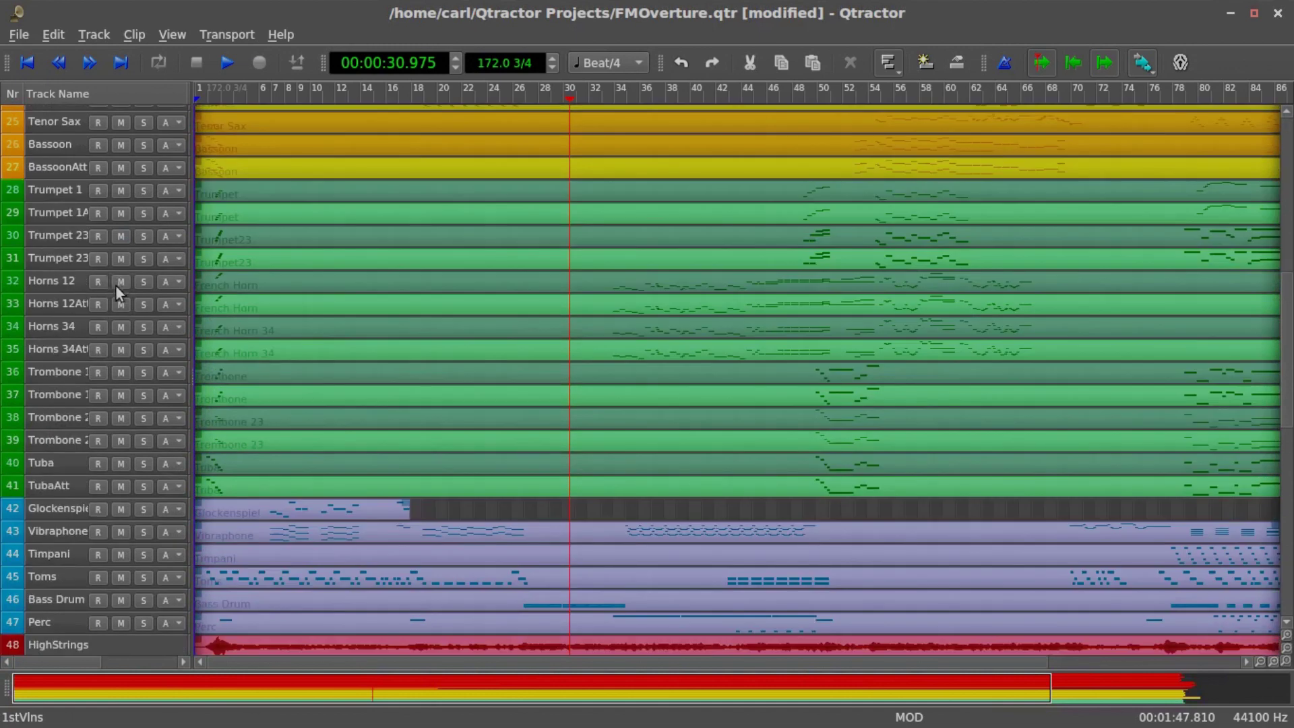
pyautogui.click(143, 281)
pyautogui.click(143, 305)
pyautogui.click(142, 325)
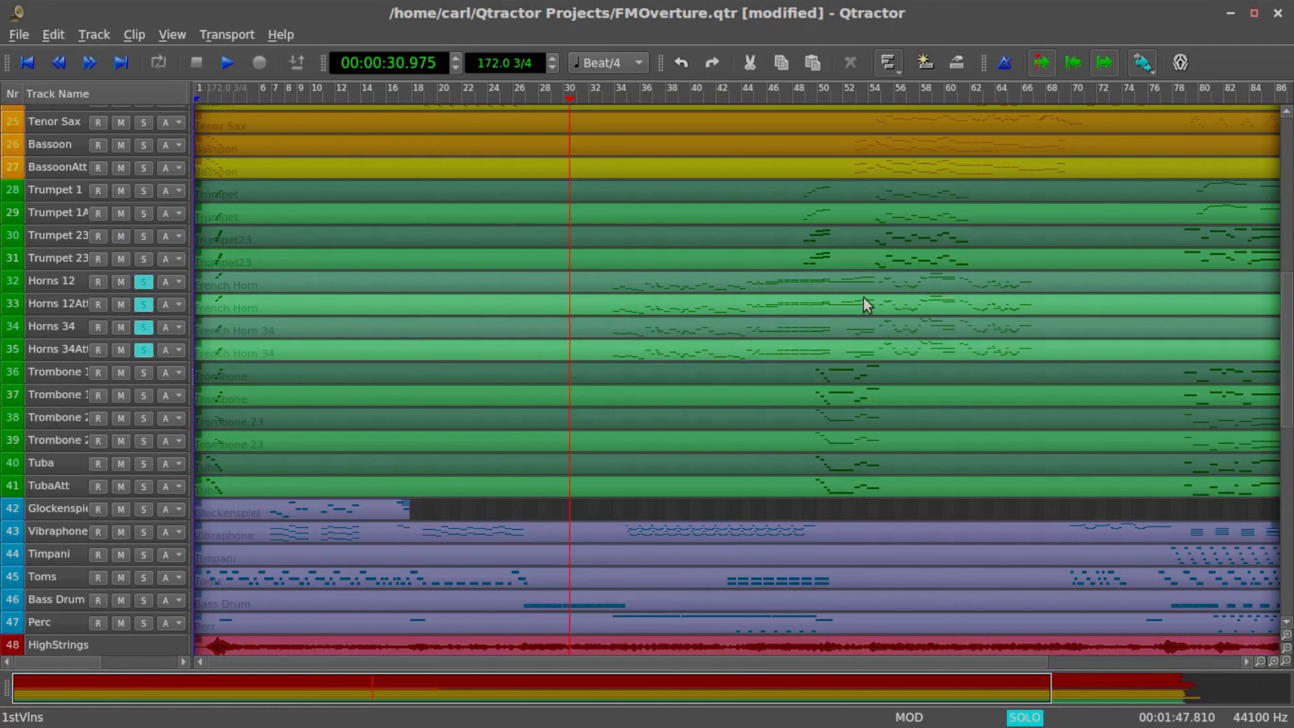
pyautogui.scroll(-5, 863, 298)
pyautogui.scroll(-5, 795, 450)
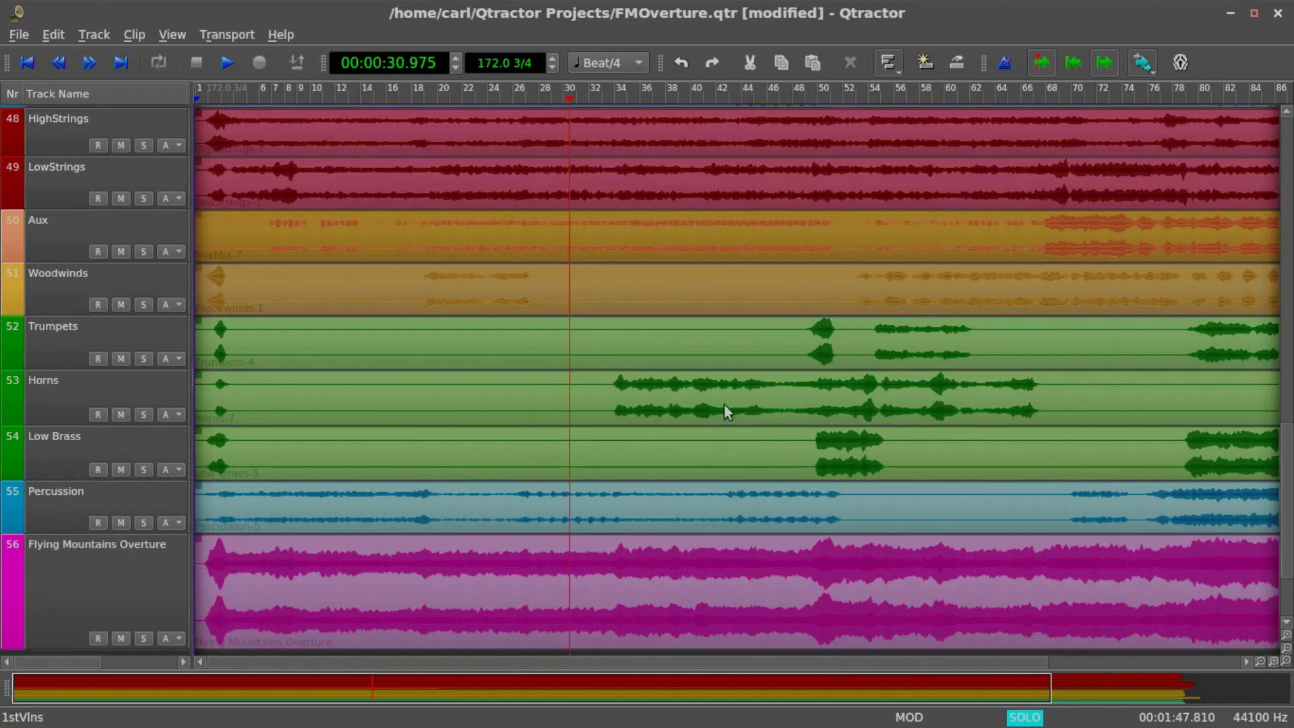
pyautogui.scroll(5, 821, 417)
pyautogui.scroll(3, 830, 415)
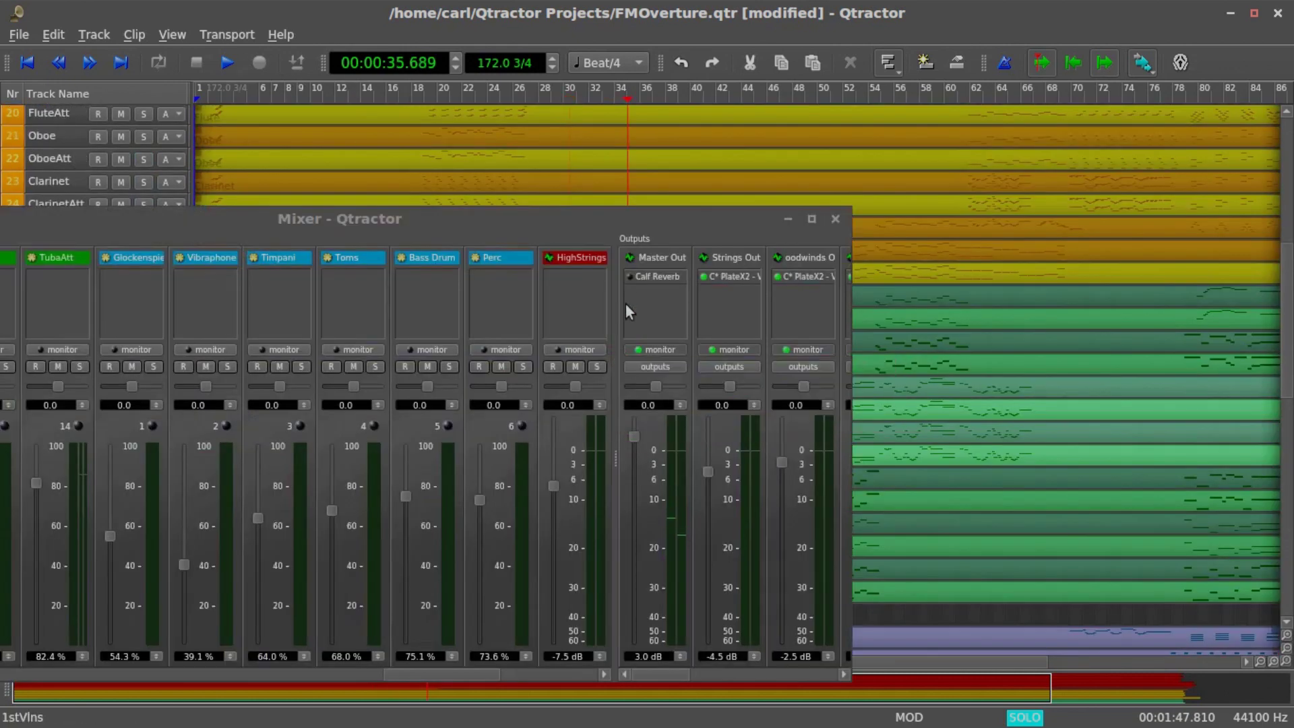
pyautogui.click(628, 276)
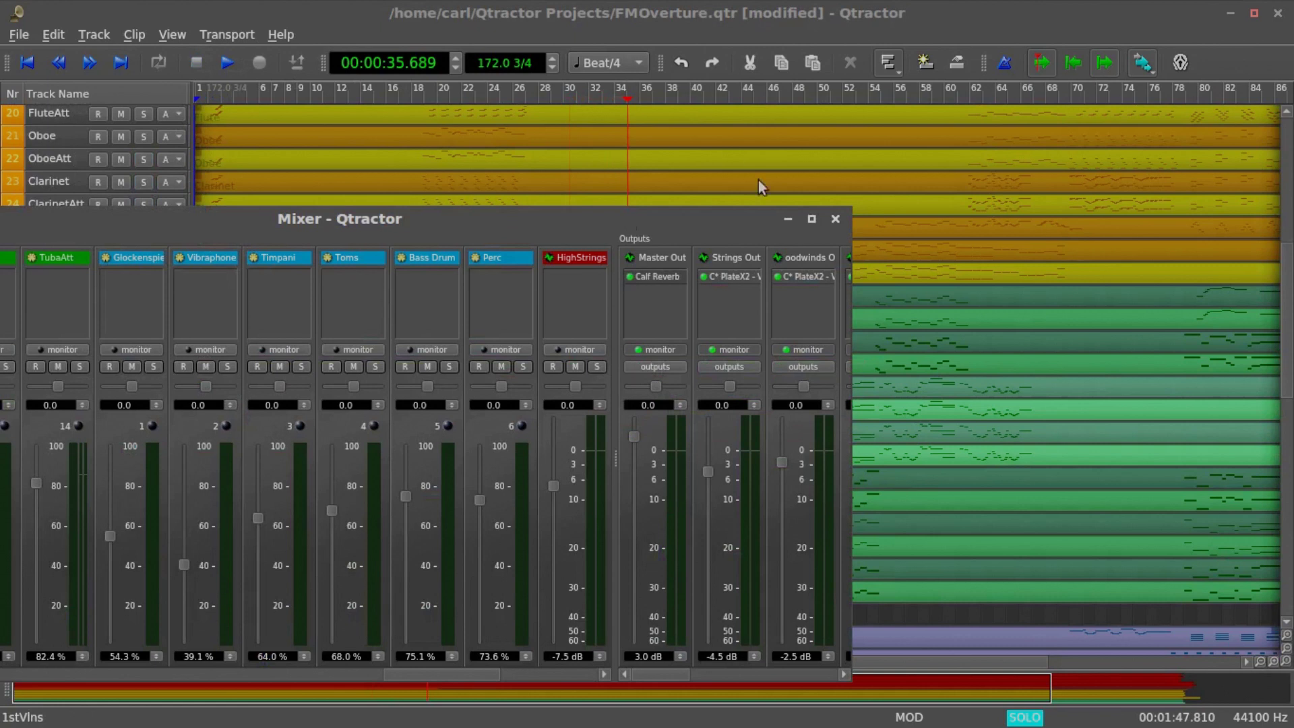
pyautogui.click(835, 220)
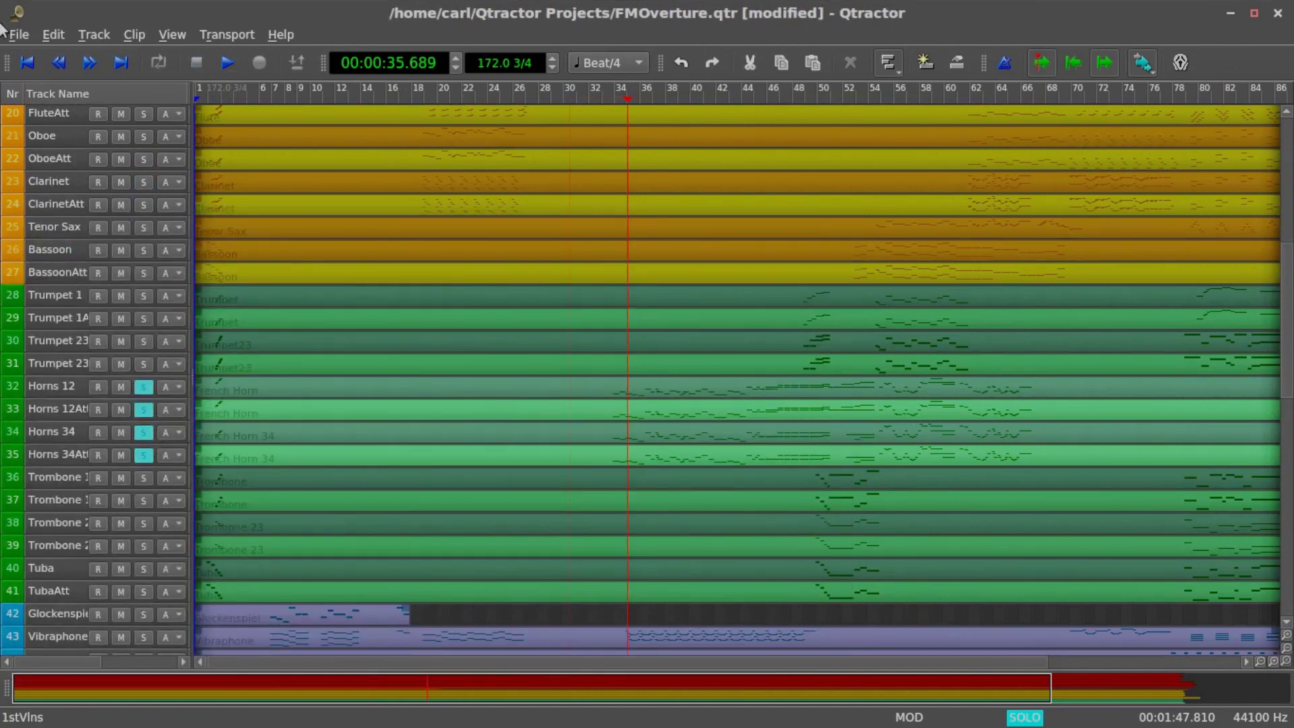
# Step: Play the soloed horns from bar 32 and stop playback near 59.5 seconds
pyautogui.moveTo(628, 94); pyautogui.dragTo(593, 93)
pyautogui.click(228, 63)
pyautogui.click(200, 66)
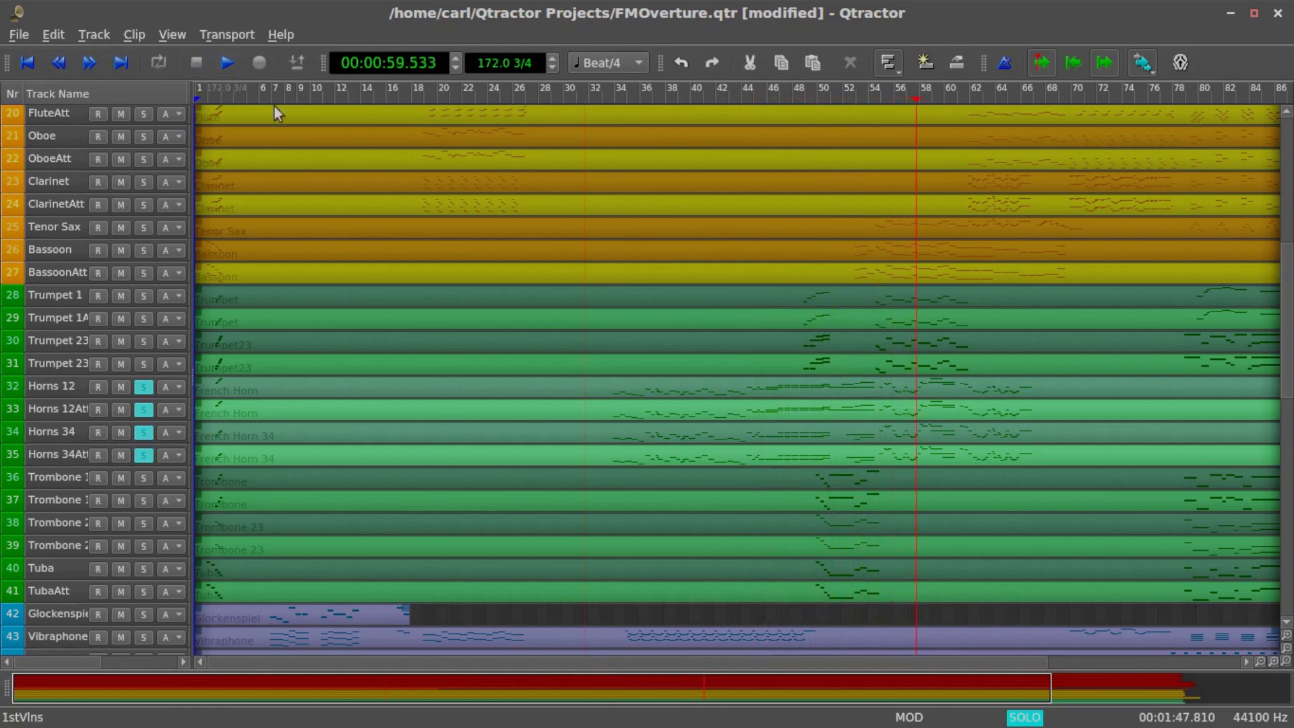
# Step: Clear solo on the four horn tracks, Horns 12 through the last horn track
pyautogui.click(143, 387)
pyautogui.click(141, 410)
pyautogui.click(141, 432)
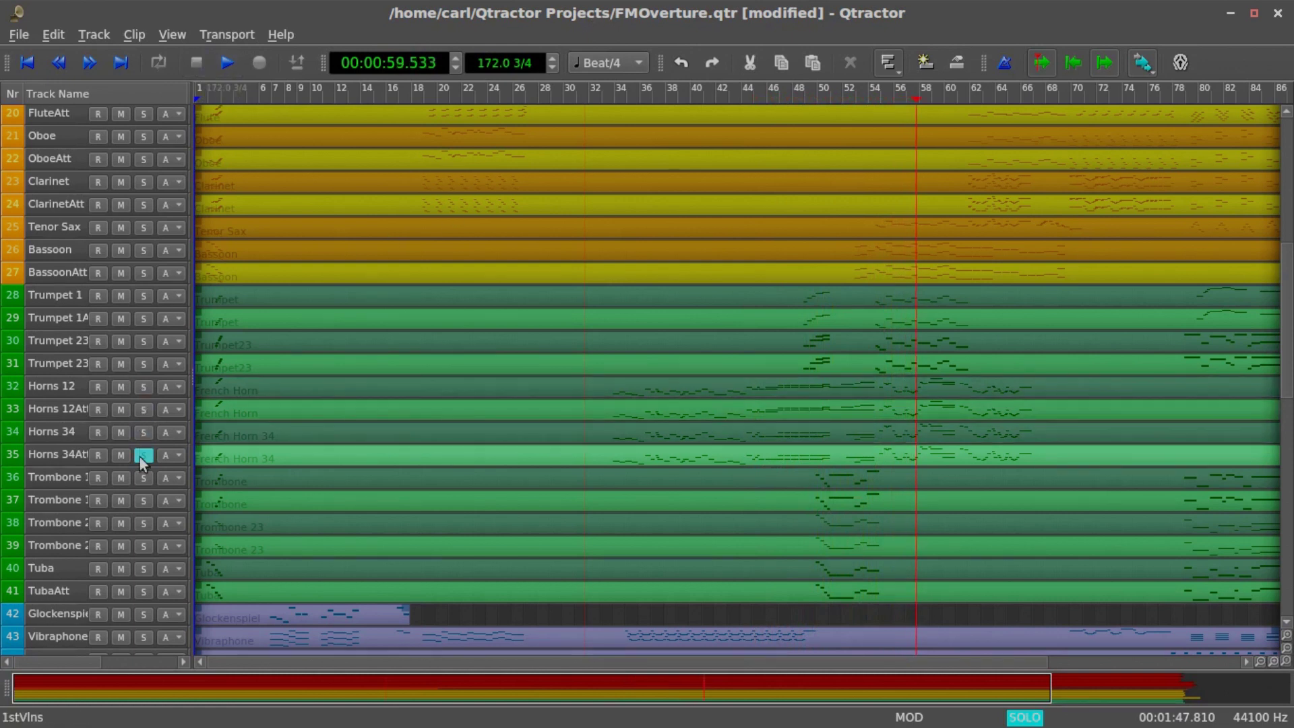
pyautogui.click(142, 455)
pyautogui.scroll(3, 171, 307)
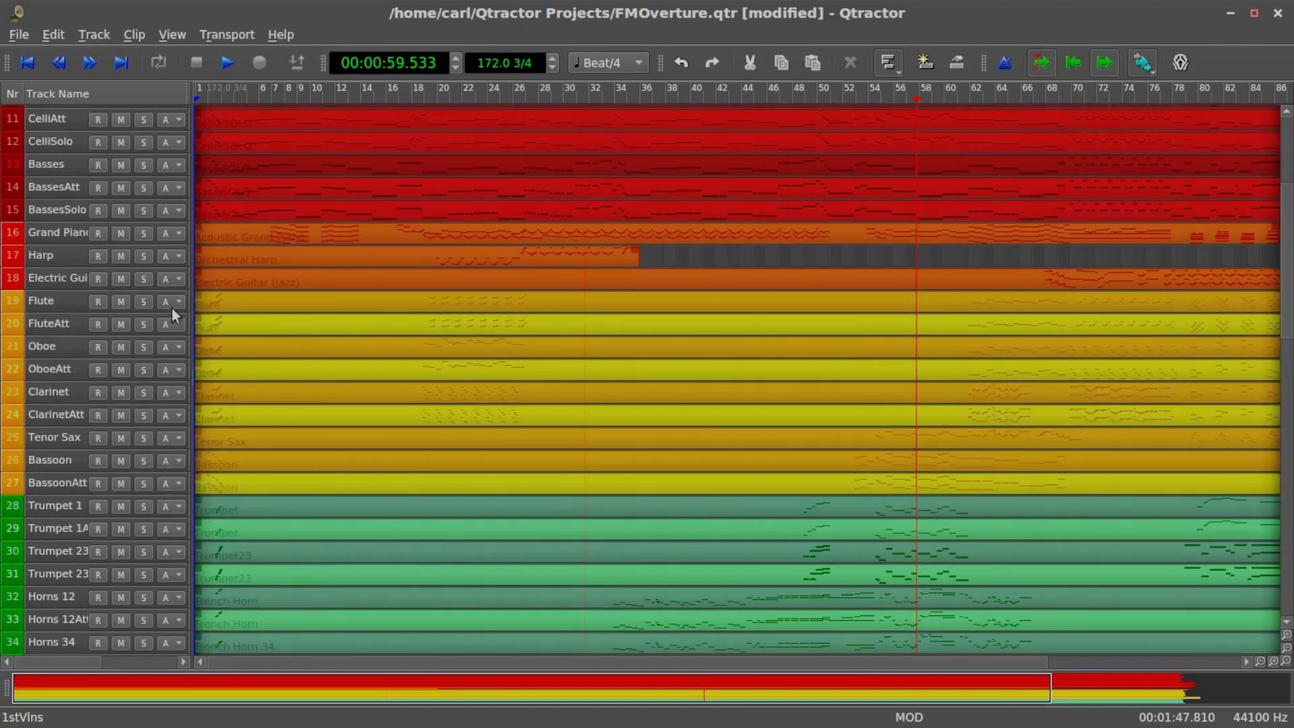
# Step: Solo the woodwinds from Flute through BassoonAtt and move the playhead back to about bar 51
pyautogui.click(142, 299)
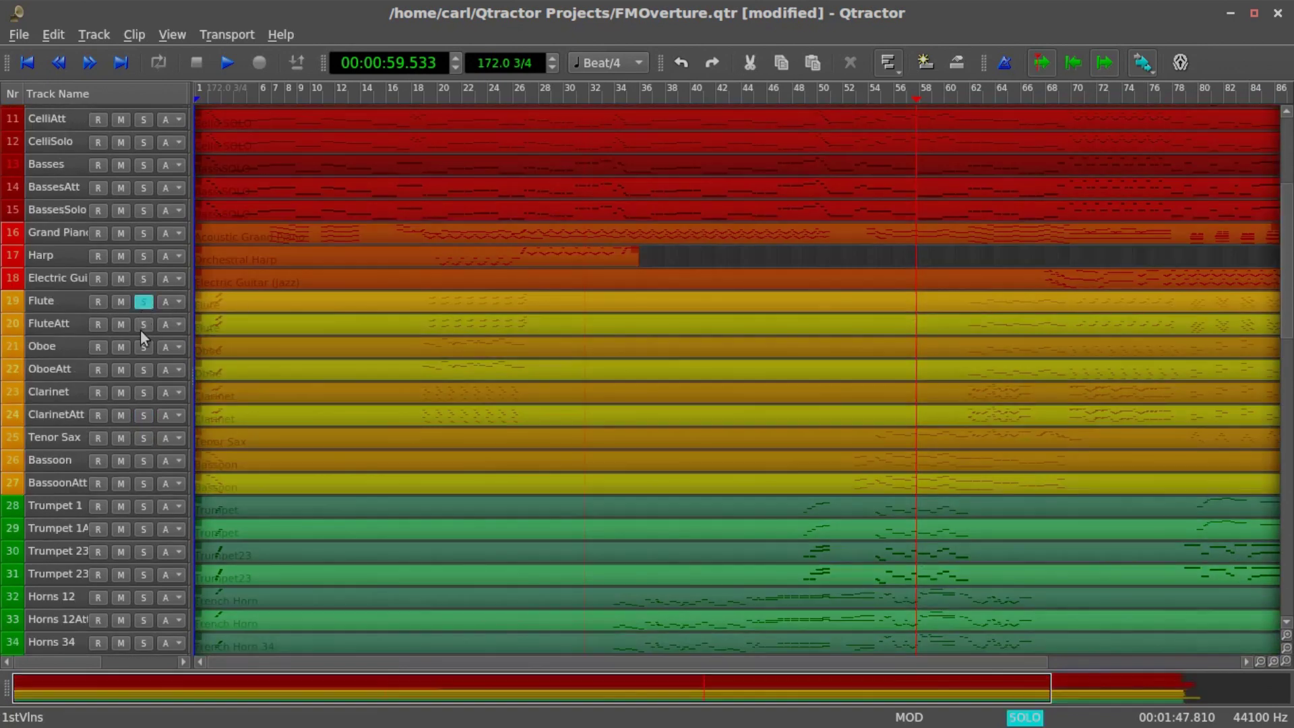
pyautogui.click(143, 325)
pyautogui.click(143, 346)
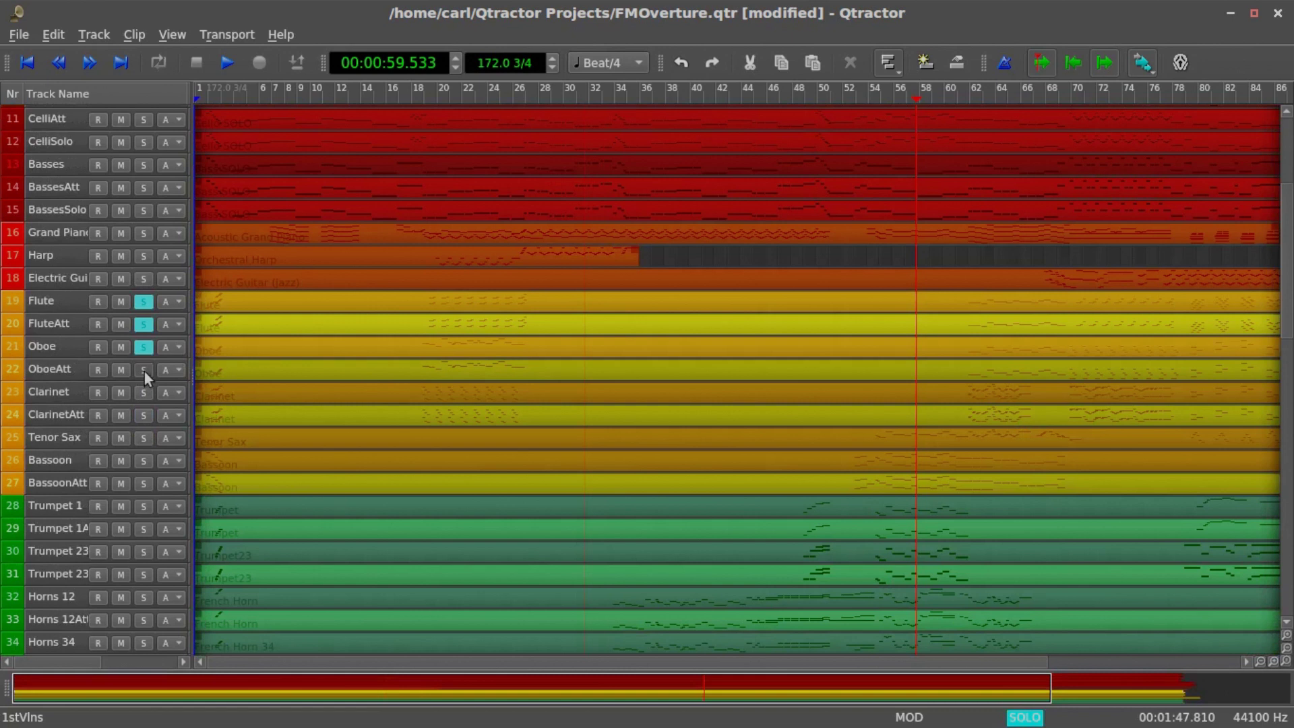
pyautogui.click(143, 369)
pyautogui.click(142, 391)
pyautogui.click(144, 418)
pyautogui.click(143, 441)
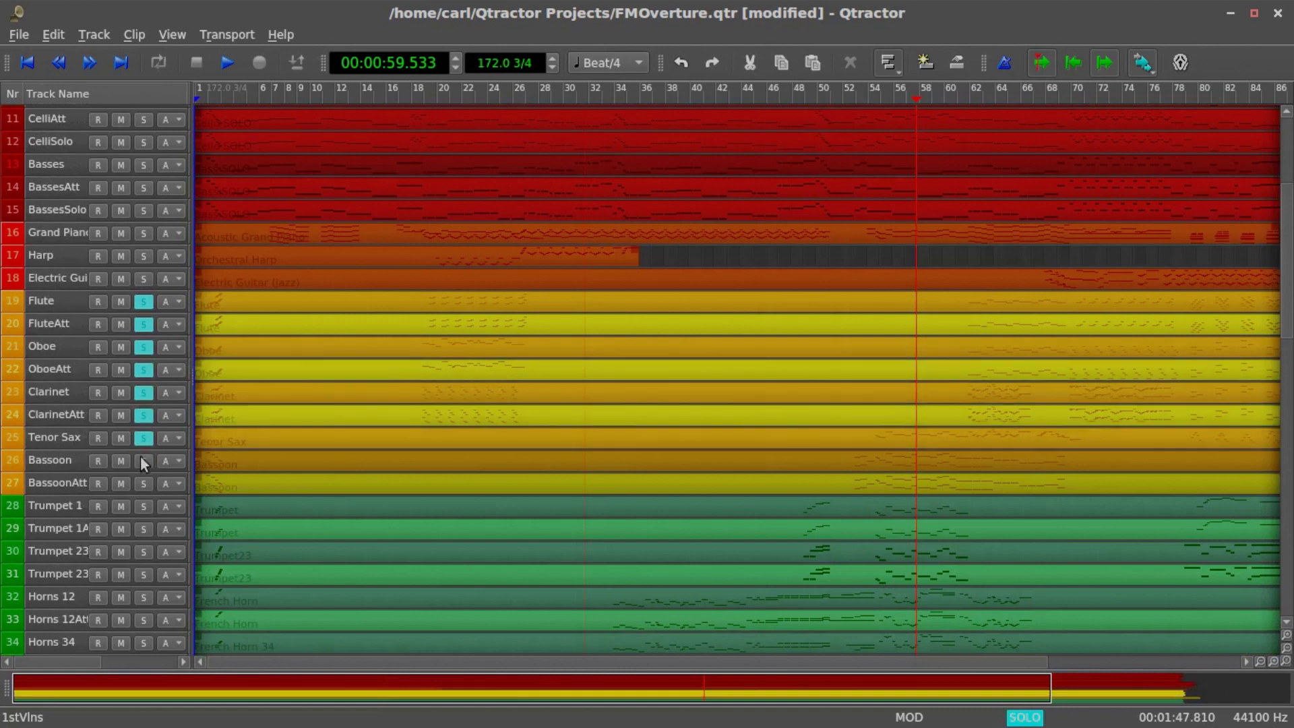
pyautogui.click(143, 483)
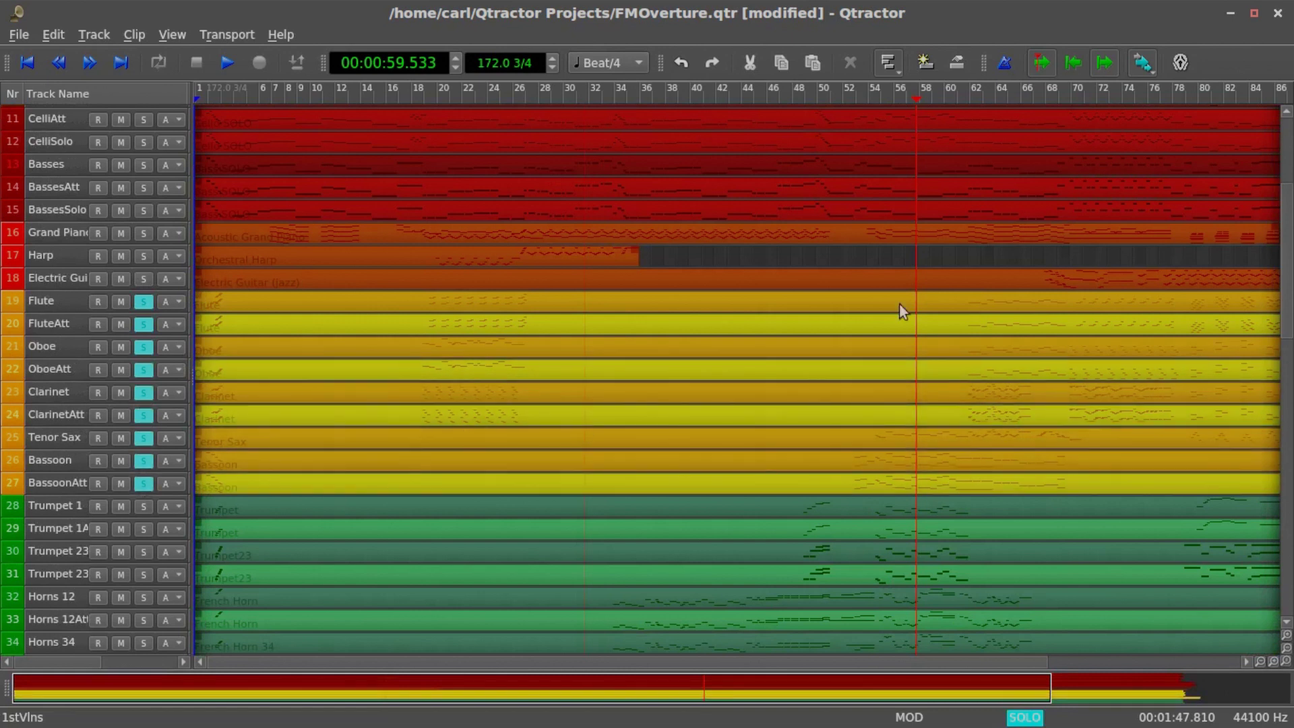
pyautogui.moveTo(917, 97)
pyautogui.mouseDown()
pyautogui.moveTo(802, 92)
pyautogui.moveTo(839, 93)
pyautogui.mouseUp()
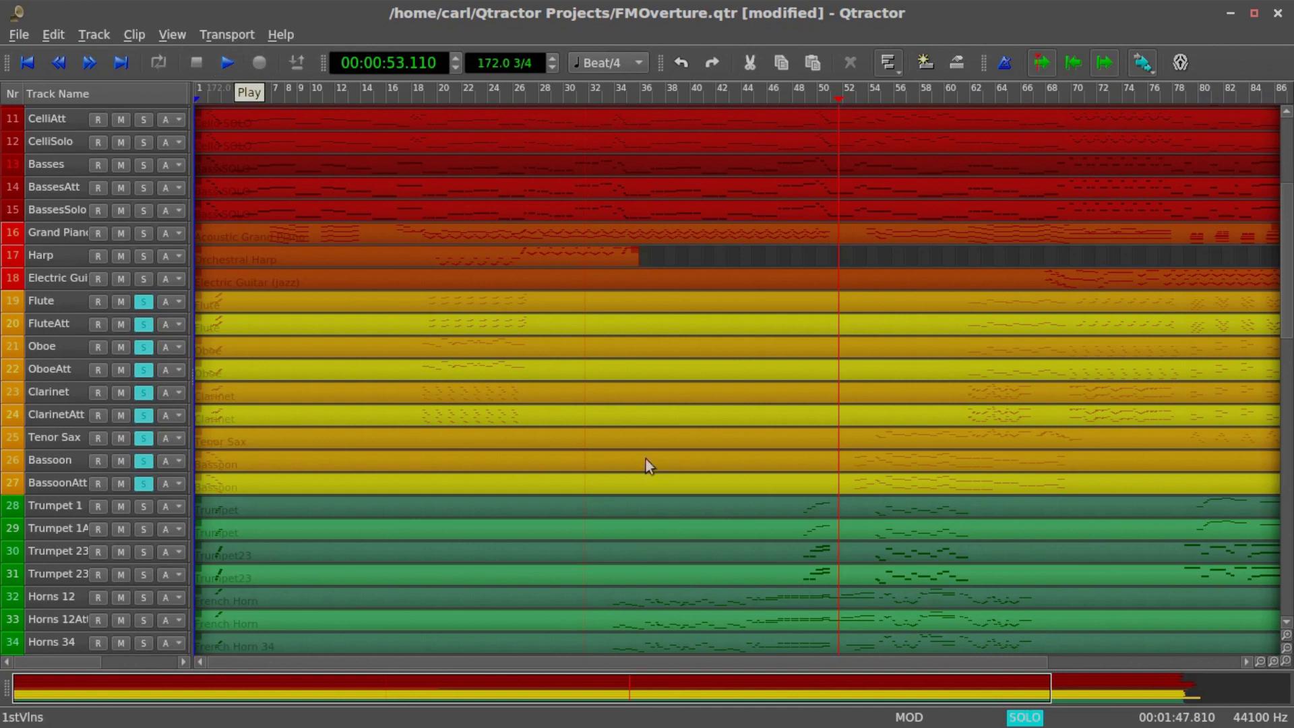
# Step: Play the soloed woodwinds with the mixer showing, stop near 1:27.8, then close the mixer
pyautogui.press('F9')
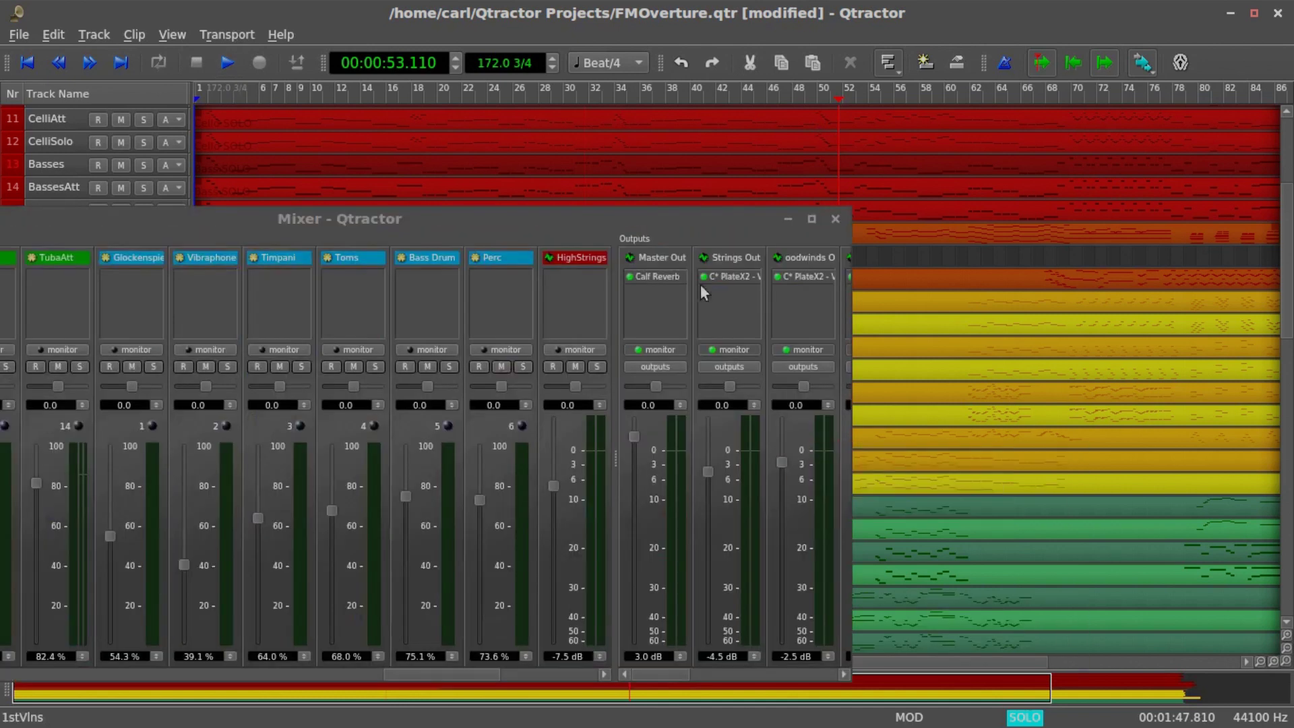
pyautogui.moveTo(750, 247); pyautogui.dragTo(891, 230)
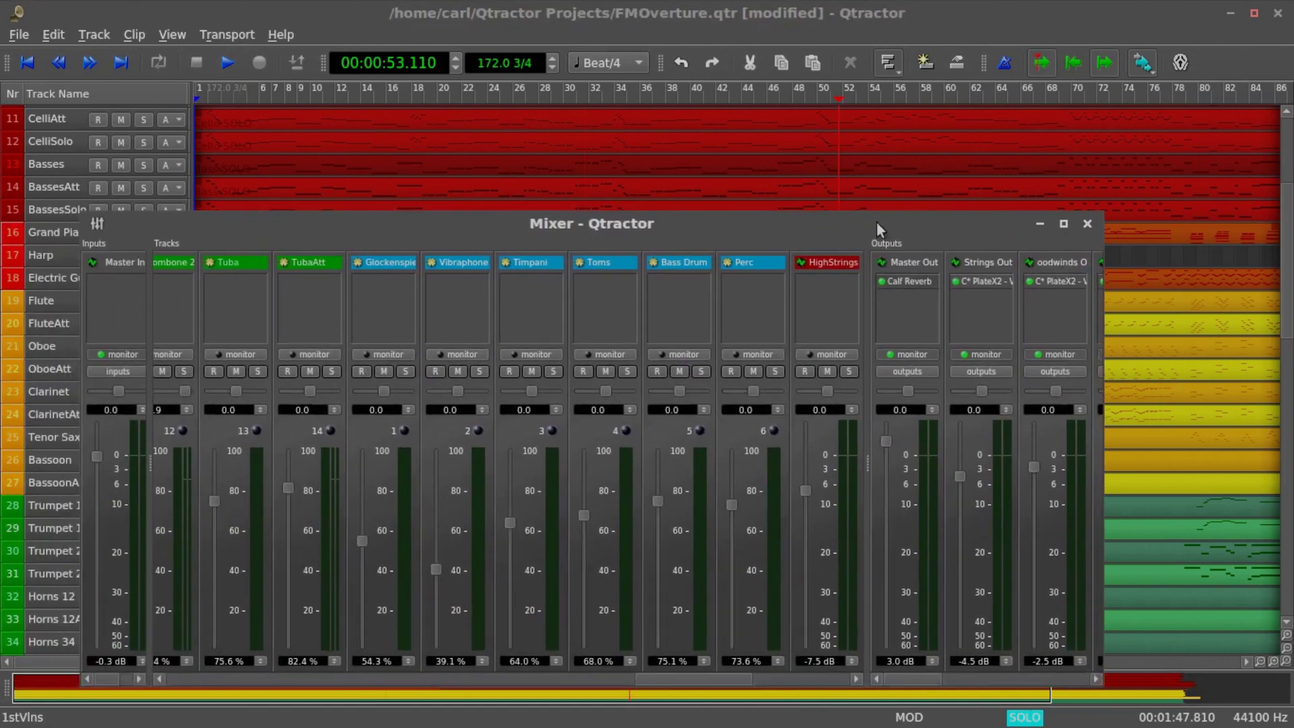
pyautogui.click(234, 67)
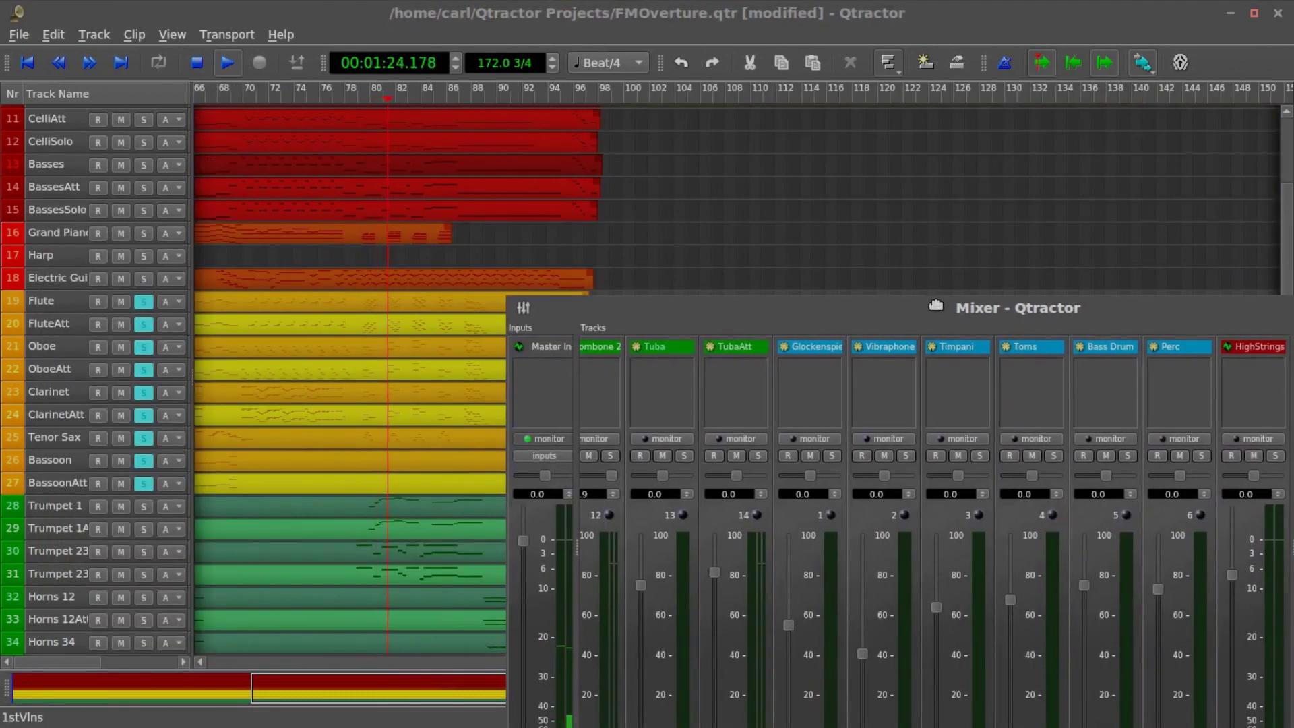
pyautogui.moveTo(939, 308); pyautogui.dragTo(856, 236)
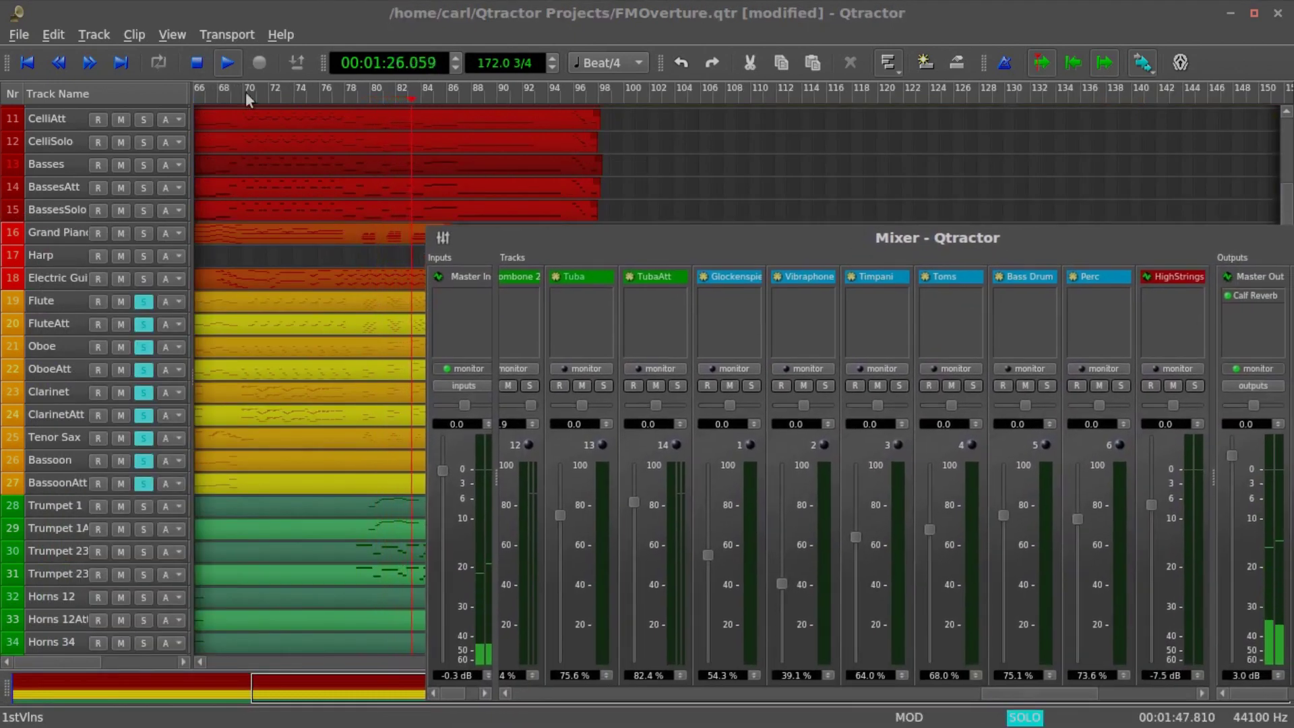
pyautogui.click(197, 64)
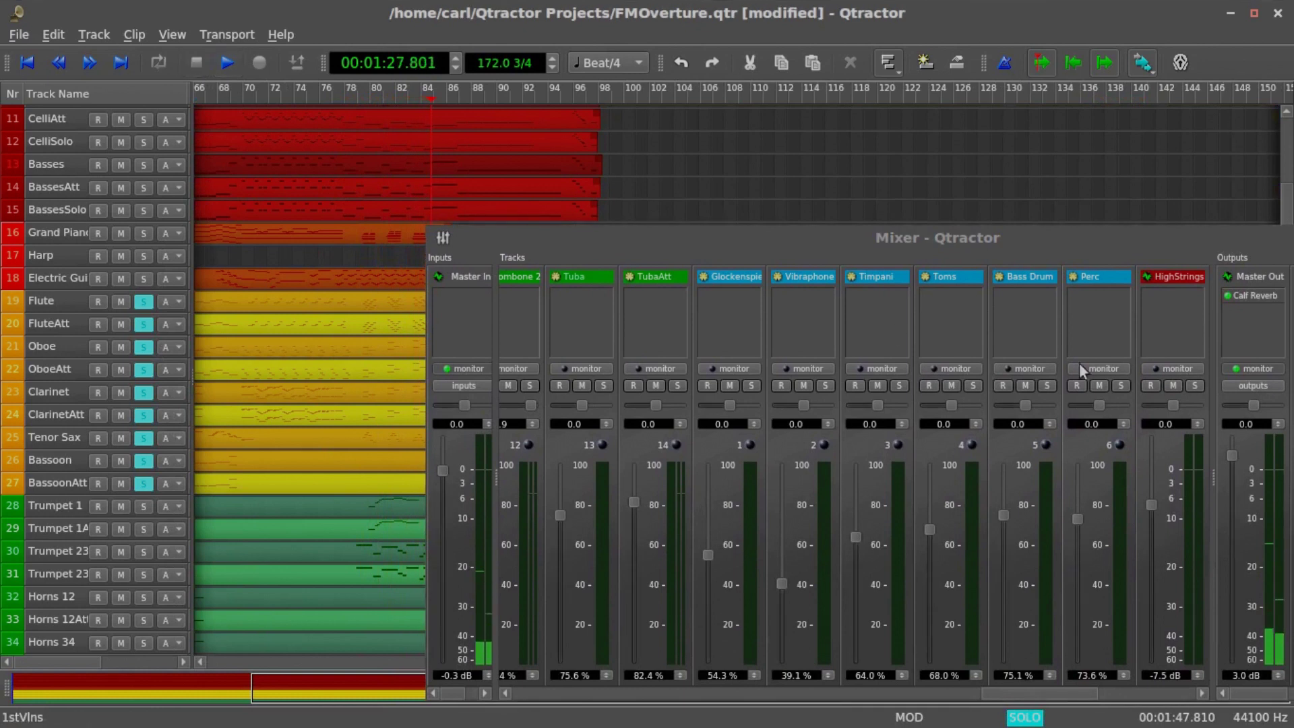
pyautogui.moveTo(1029, 242); pyautogui.dragTo(724, 167)
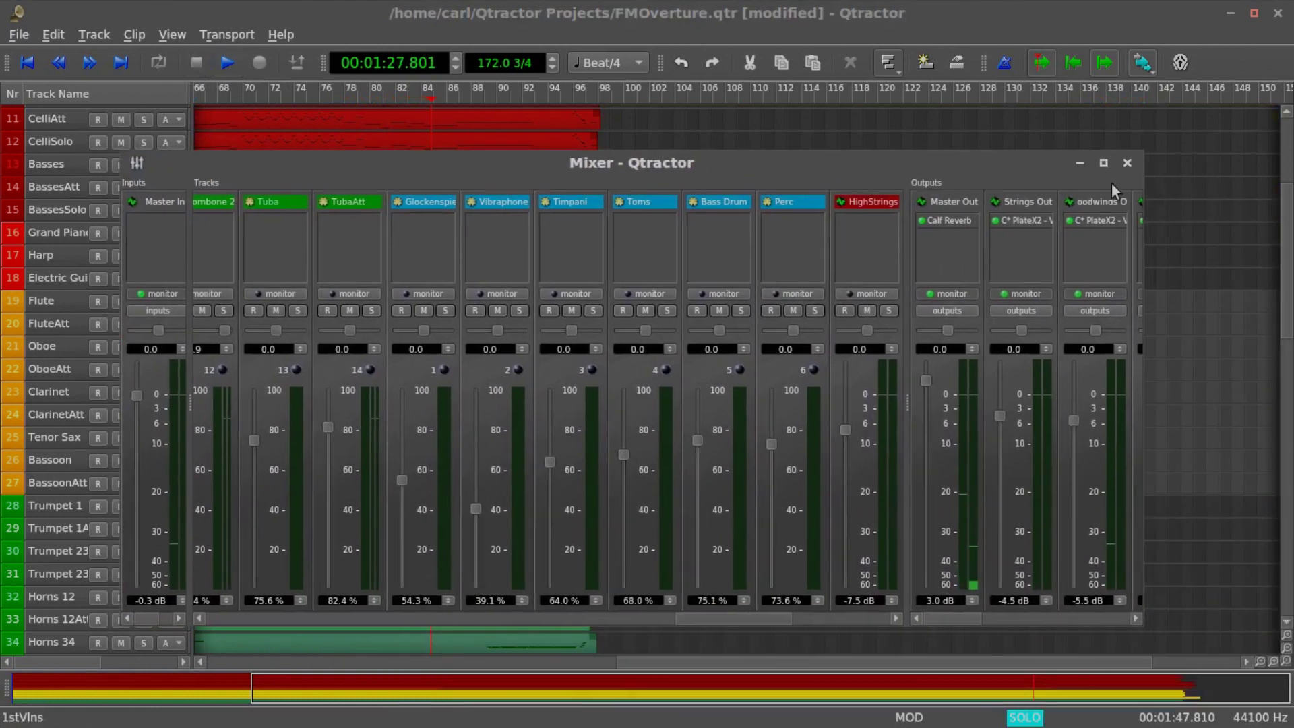
pyautogui.click(1128, 162)
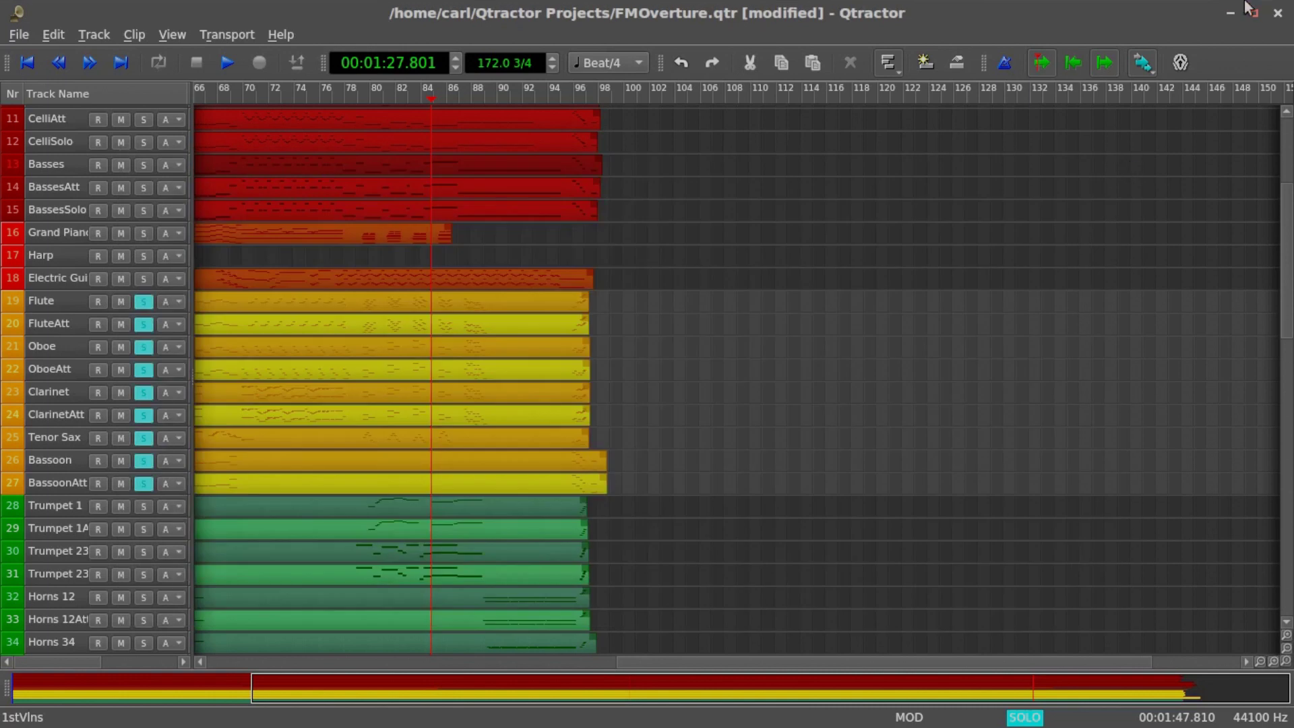
# Step: Clear solo on all eight woodwind tracks, Flute through BassoonAtt
pyautogui.click(150, 304)
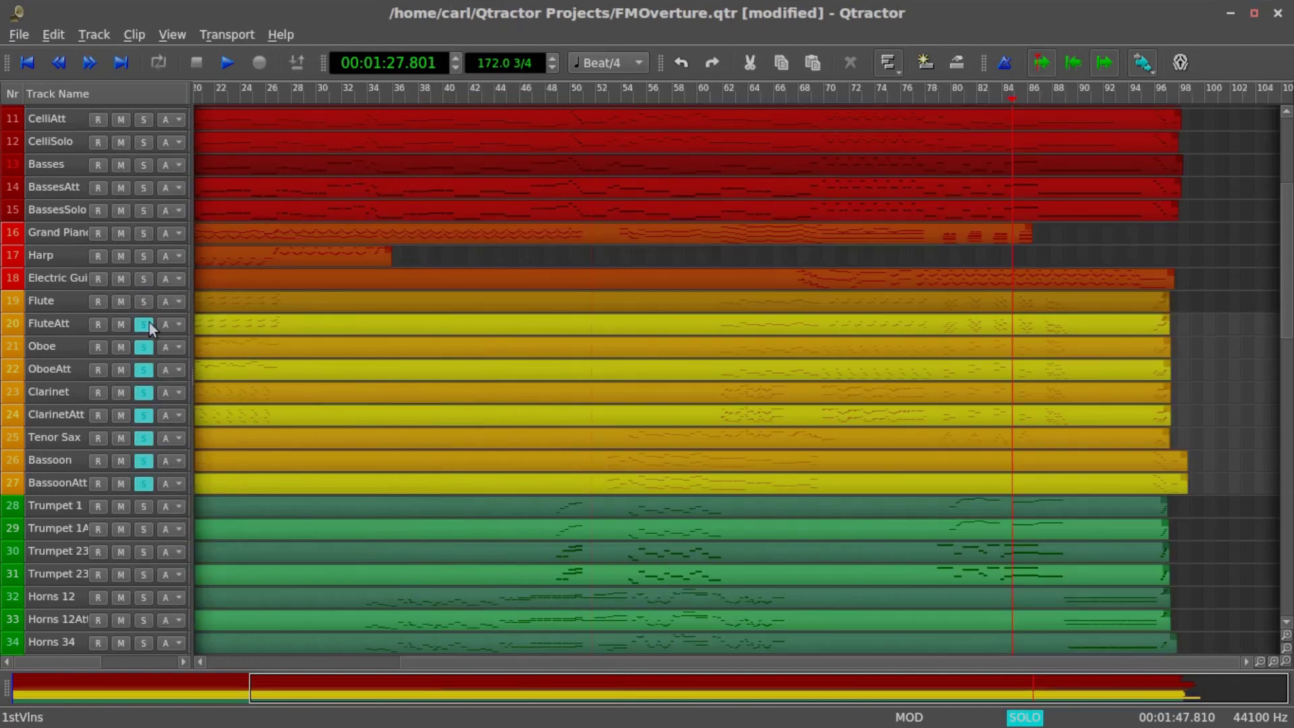
pyautogui.click(149, 347)
pyautogui.click(144, 371)
pyautogui.click(144, 392)
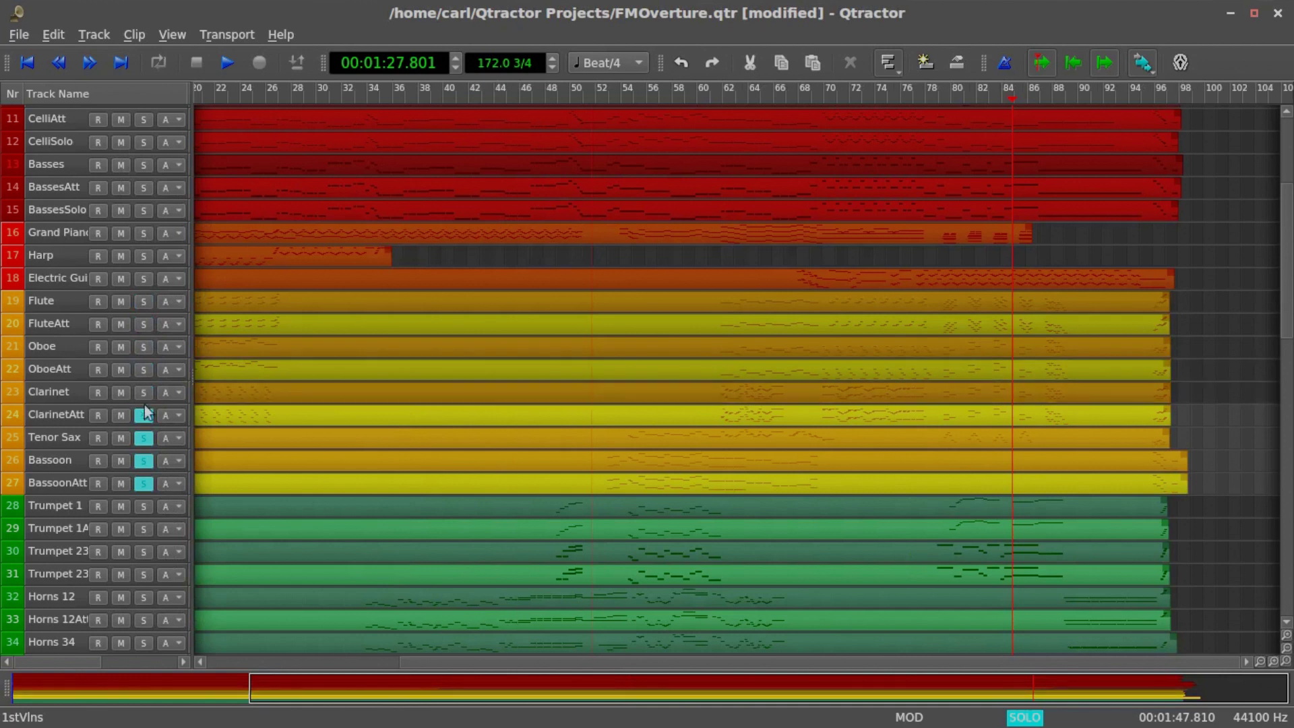
pyautogui.click(144, 415)
pyautogui.click(143, 439)
pyautogui.click(144, 460)
pyautogui.click(143, 484)
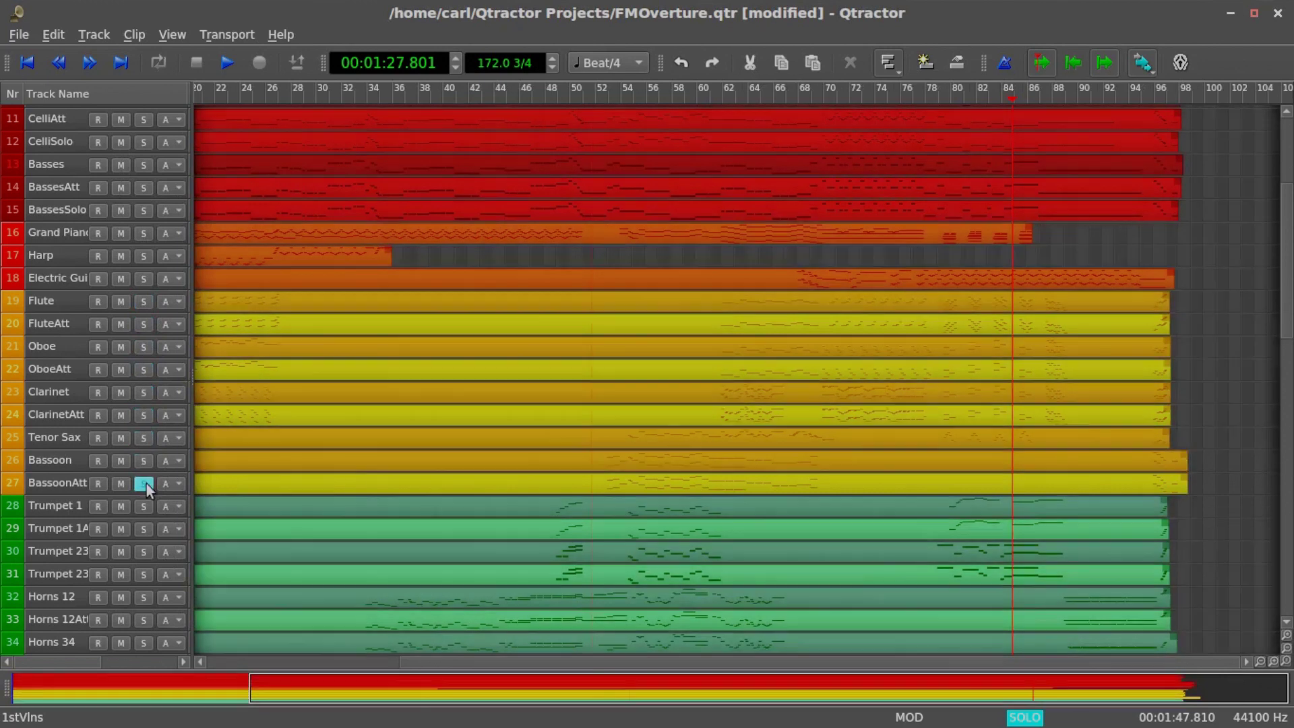
pyautogui.scroll(-5, 405, 495)
pyautogui.scroll(-3, 304, 455)
pyautogui.scroll(-3, 461, 462)
pyautogui.scroll(3, 458, 460)
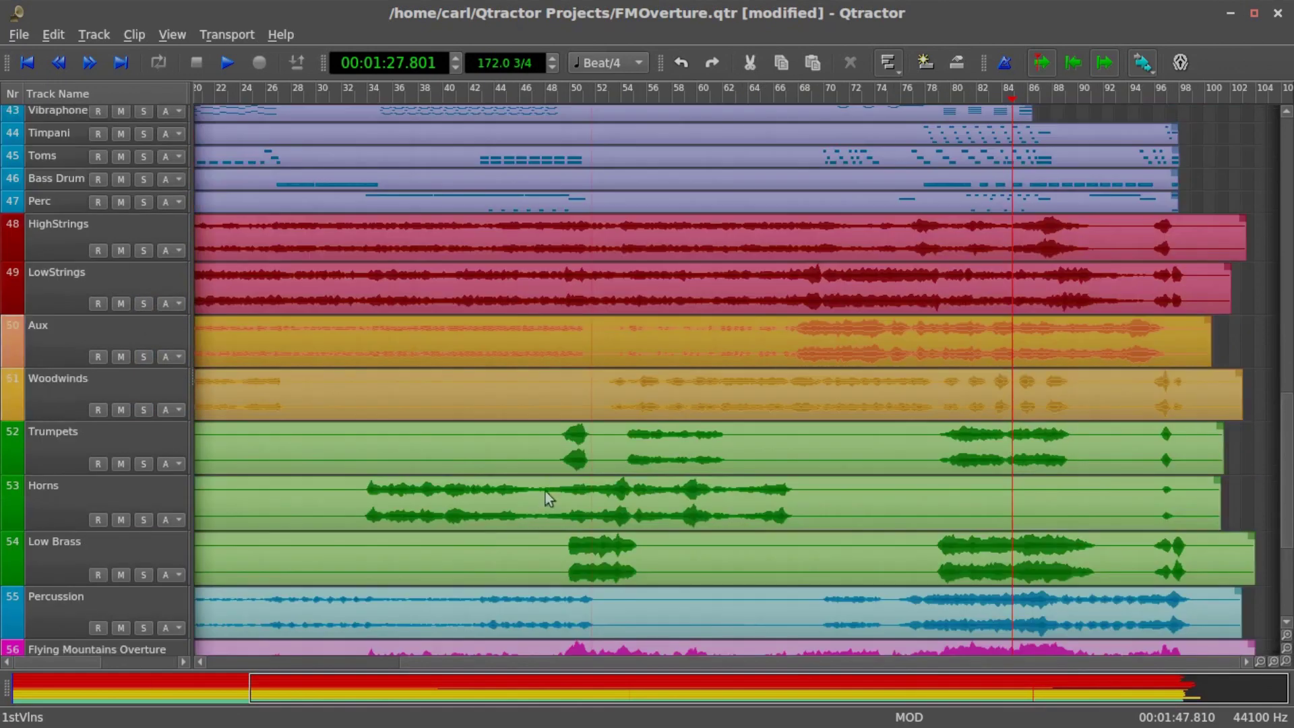
pyautogui.scroll(-3, 544, 494)
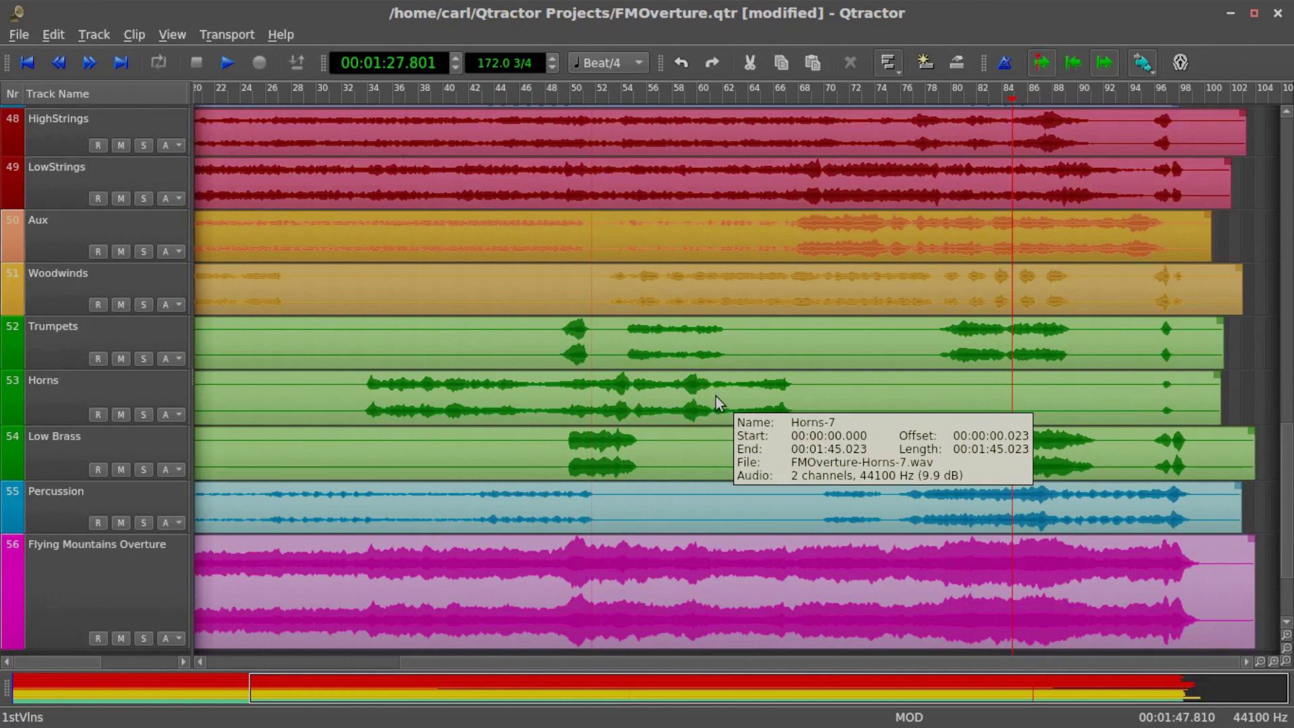
# Step: Bypass Calf Reverb on Master Out and pull the master fader down to about -14.2 dB
pyautogui.press('F9')
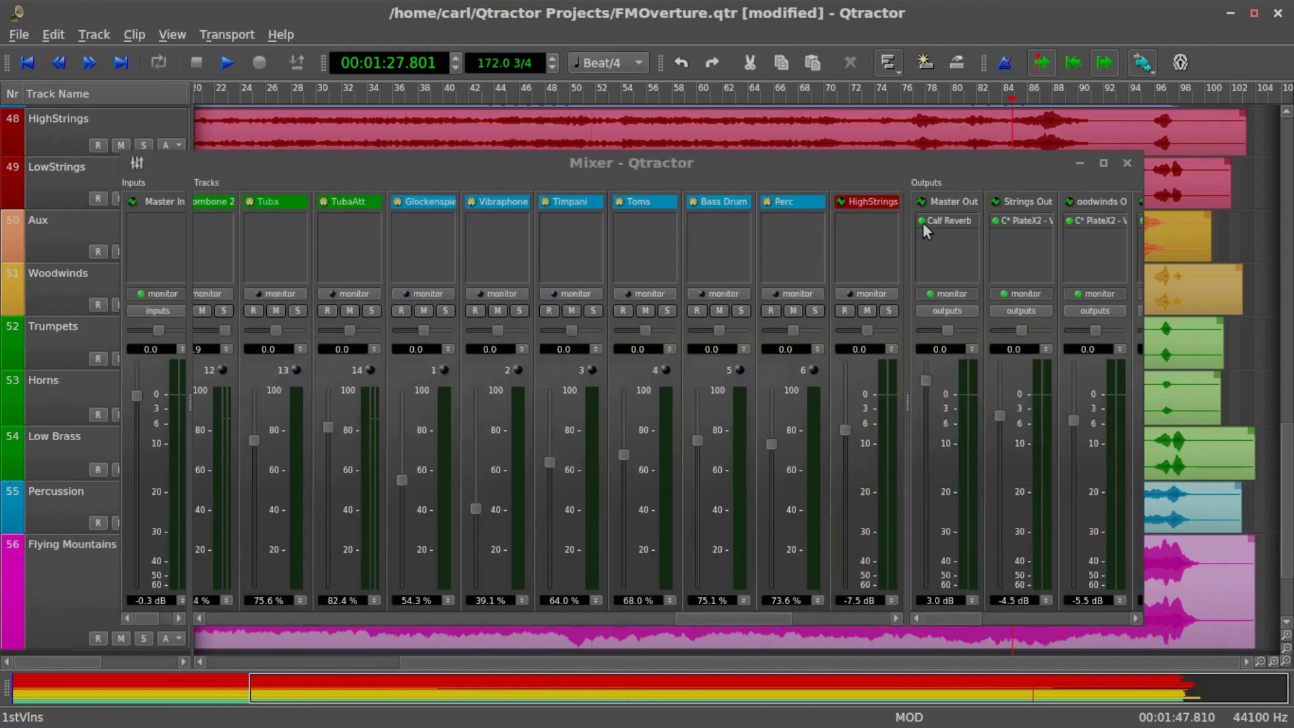
pyautogui.click(922, 221)
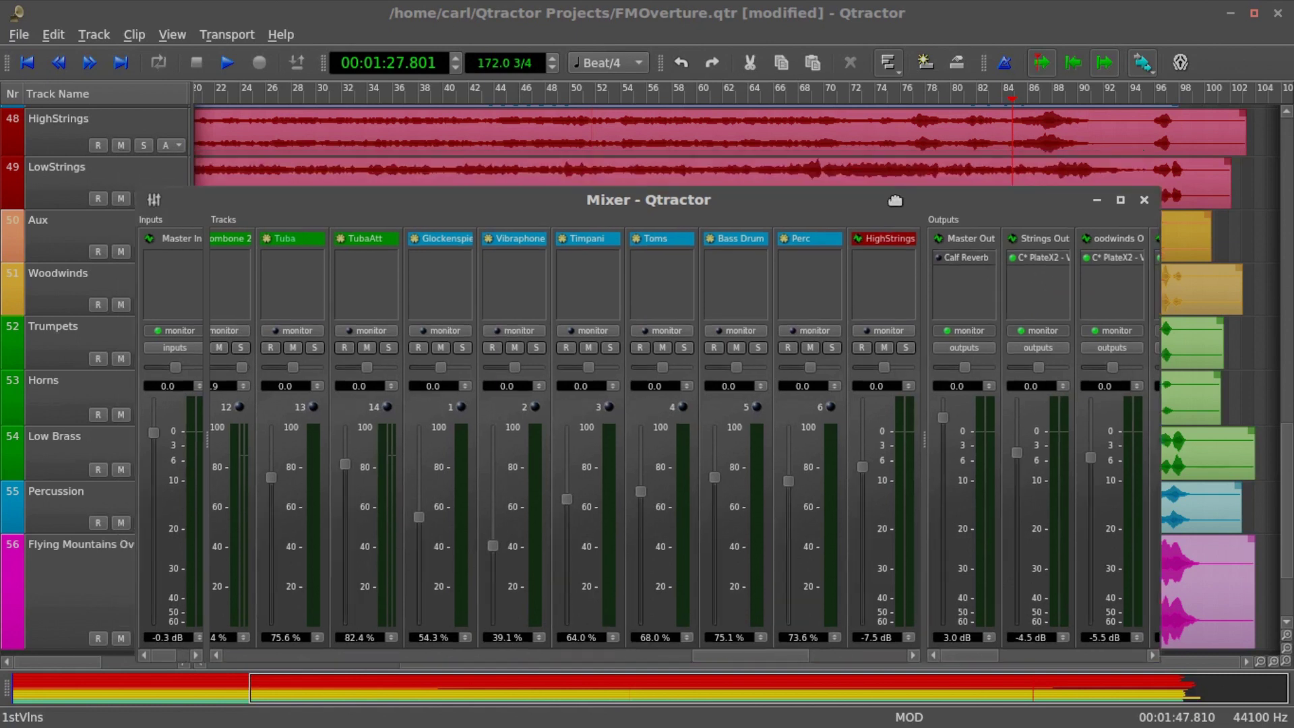
pyautogui.moveTo(875, 172); pyautogui.dragTo(942, 244)
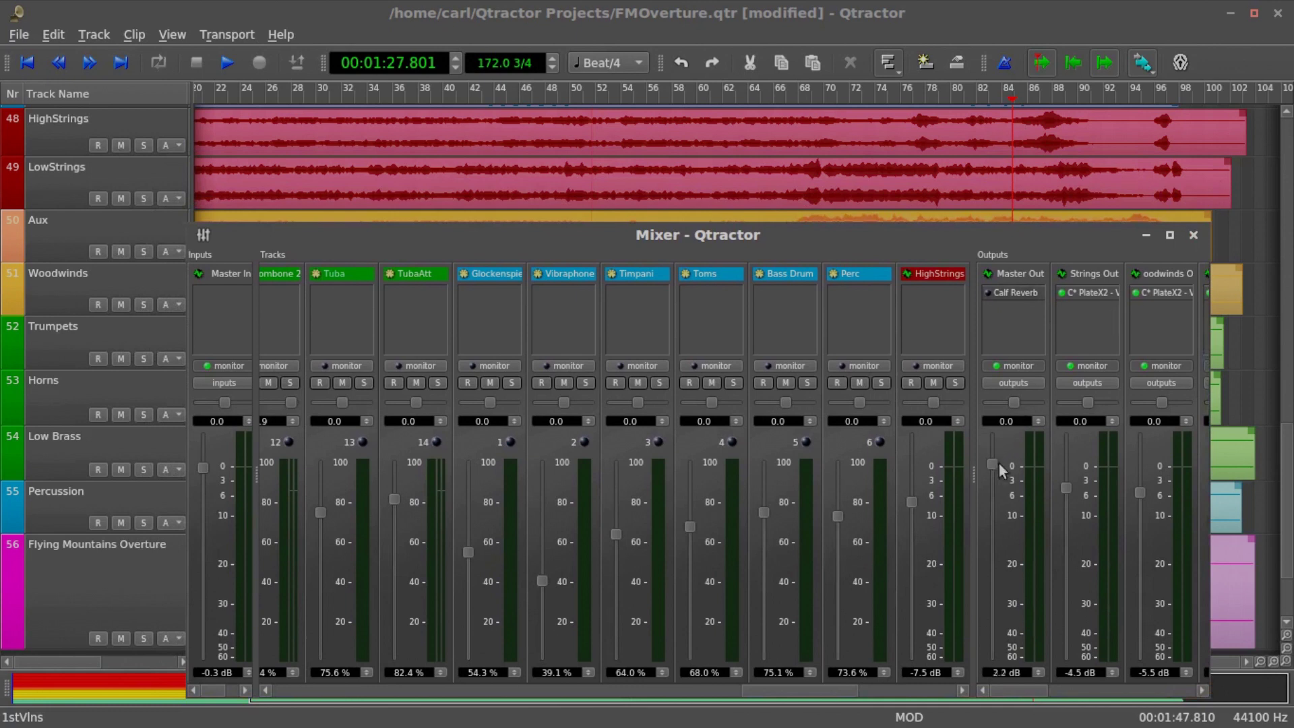
pyautogui.moveTo(1003, 472); pyautogui.dragTo(1004, 517)
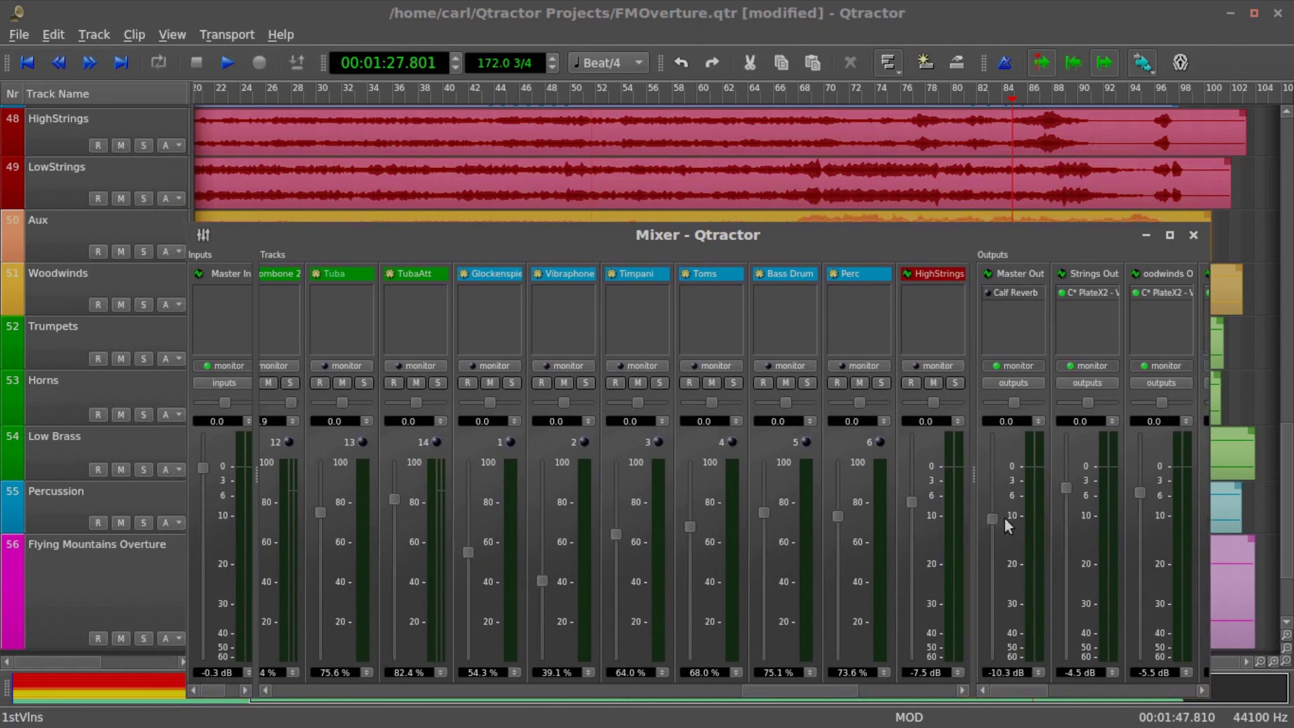
# Step: Solo the Flying Mountains Overture track and play it from the start, reopening the mixer
pyautogui.click(1192, 236)
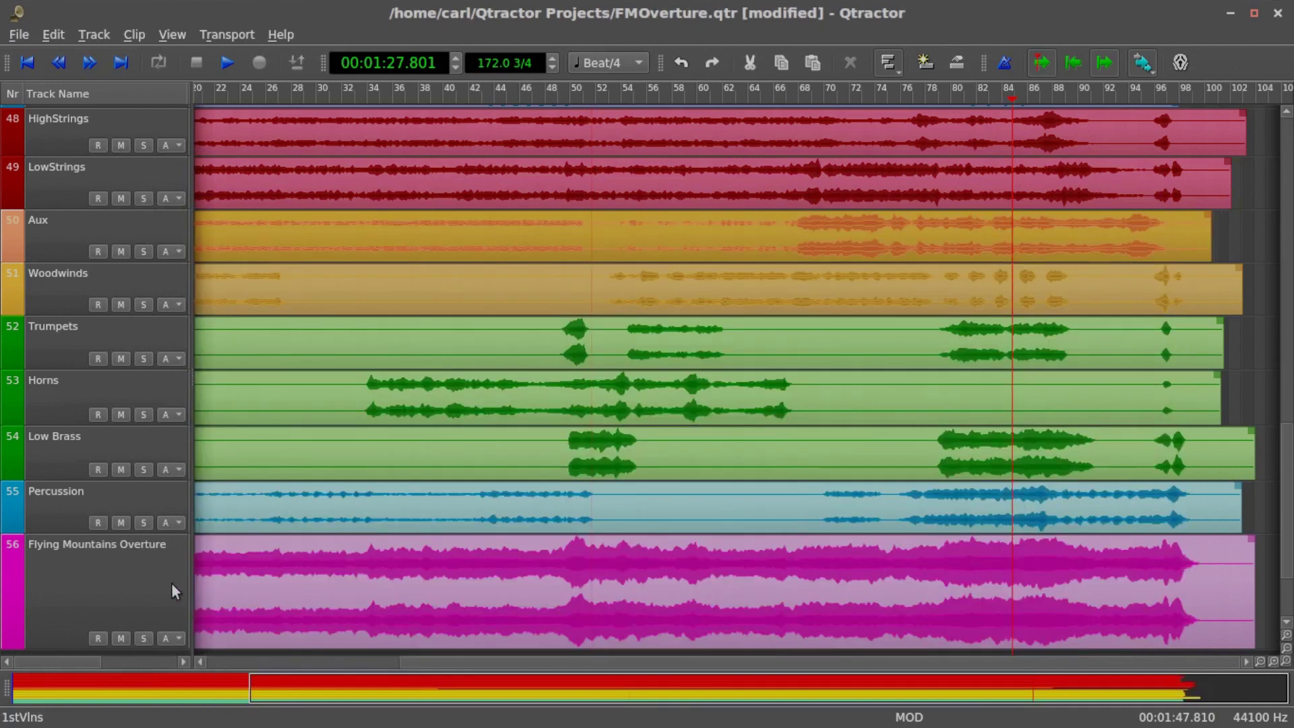
pyautogui.scroll(-2, 172, 573)
pyautogui.click(142, 531)
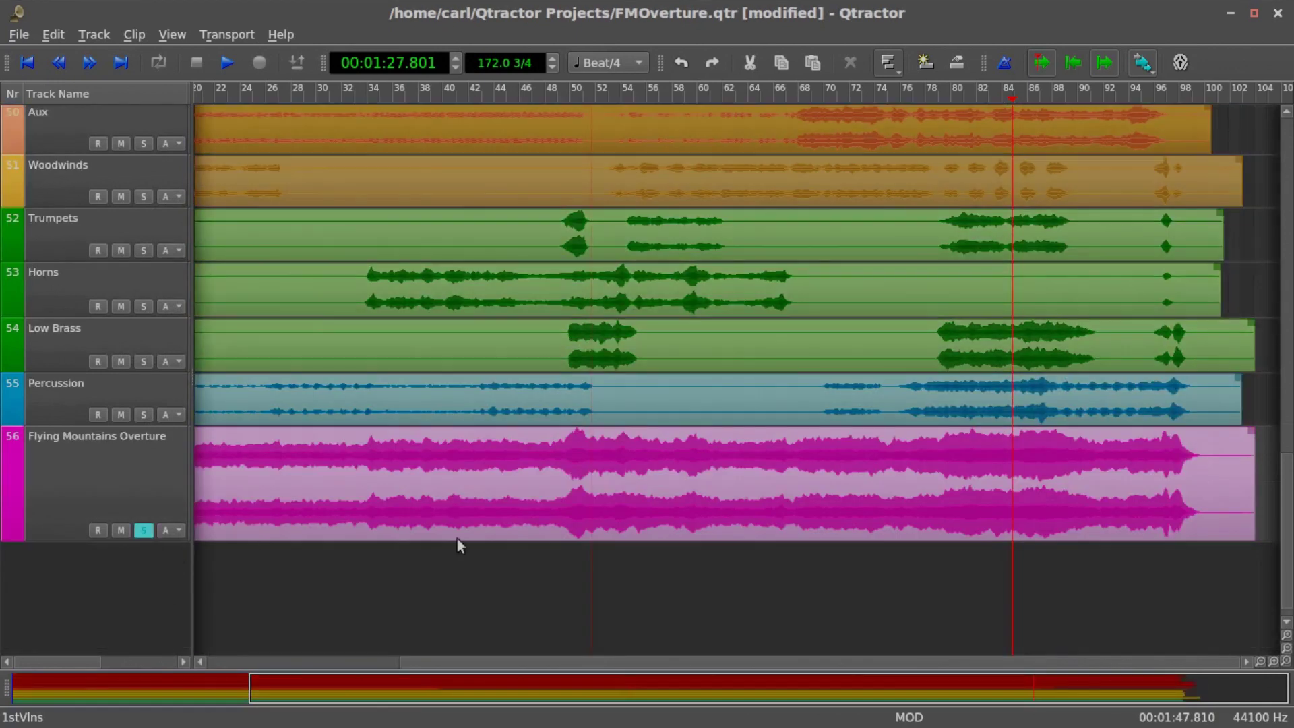
pyautogui.click(23, 53)
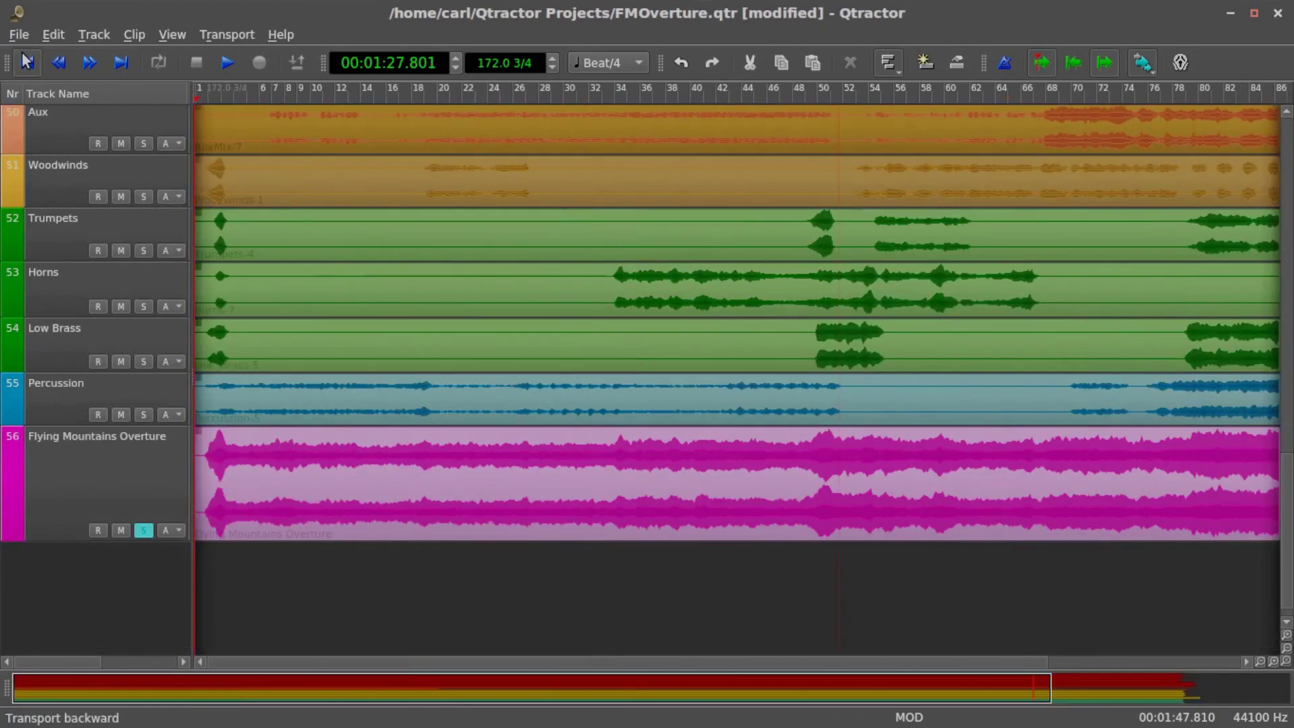
pyautogui.click(226, 62)
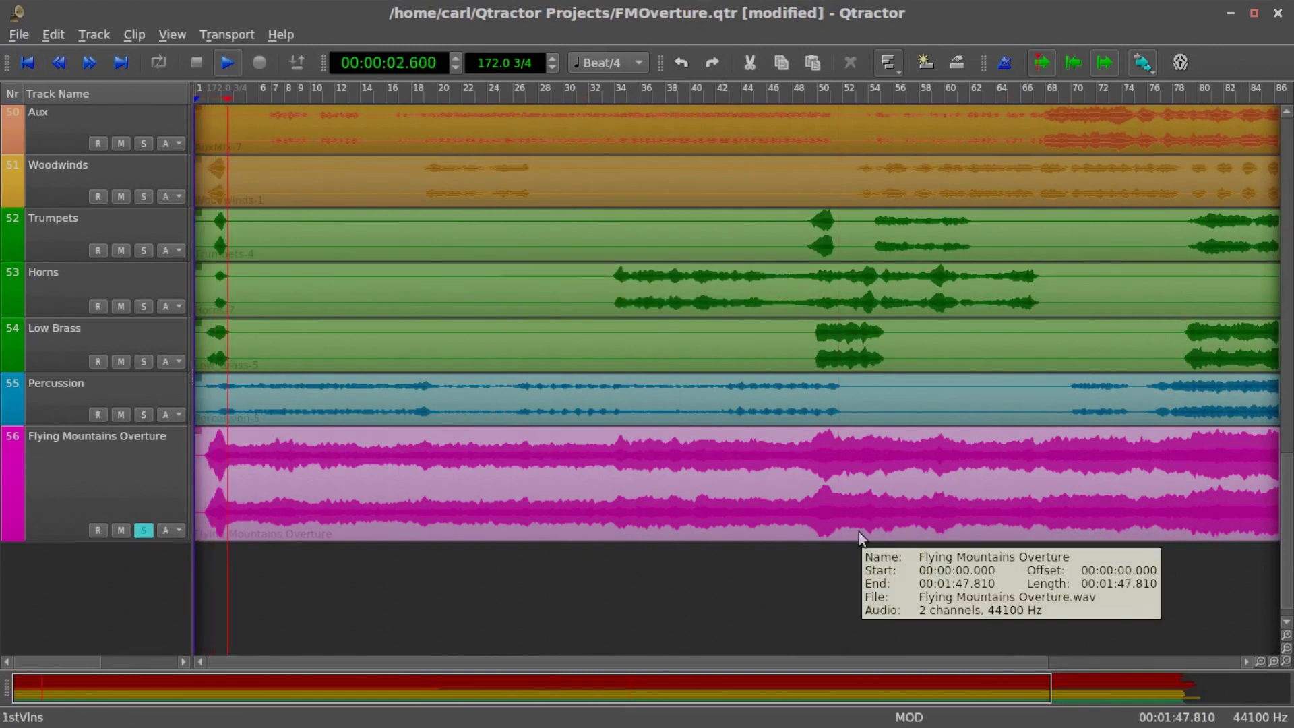
pyautogui.press('F9')
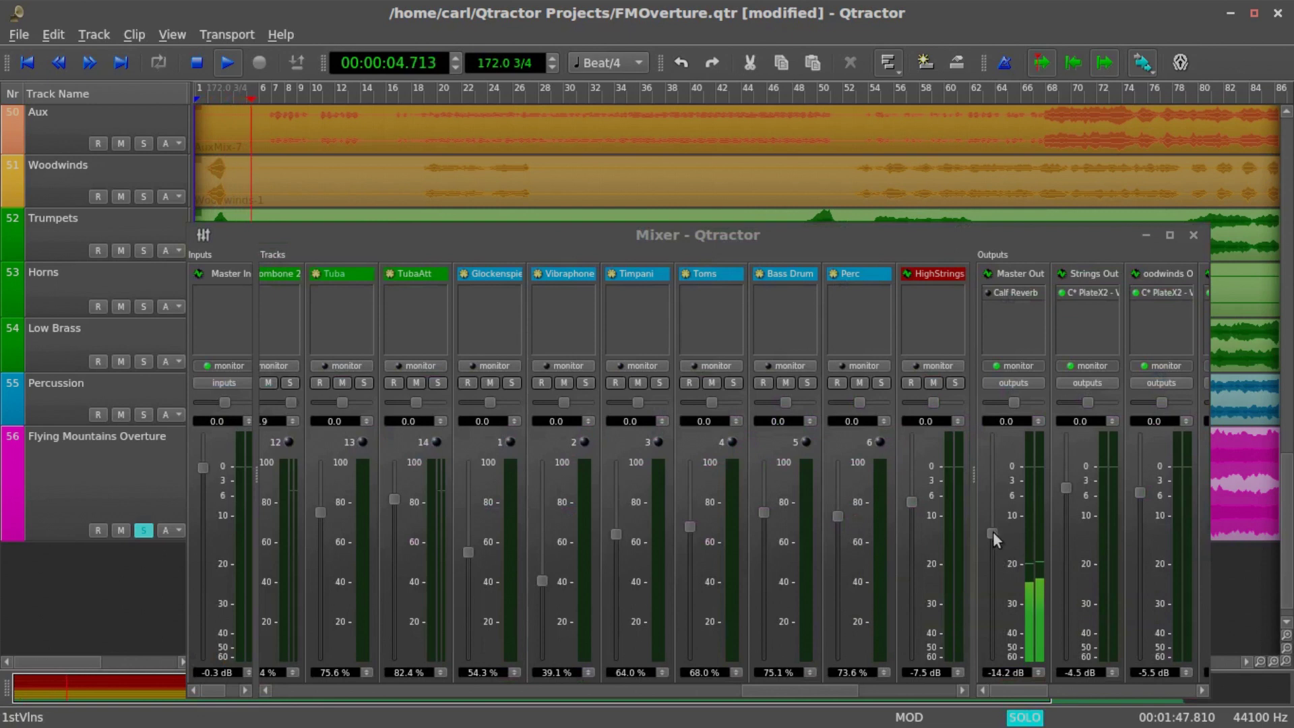
# Step: Raise the Master Out level, stop playback, and minimize Qtractor to reveal Fantasia
pyautogui.moveTo(990, 523); pyautogui.dragTo(990, 508)
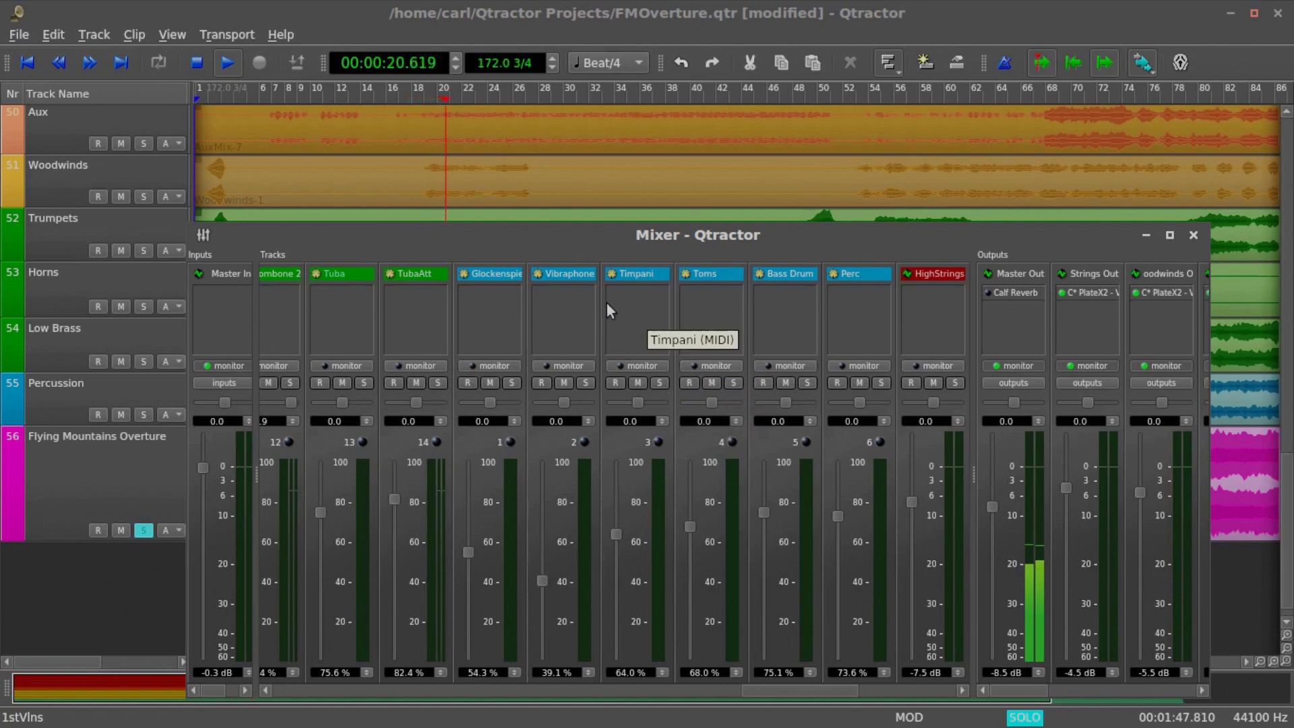
pyautogui.click(199, 66)
pyautogui.moveTo(665, 227); pyautogui.dragTo(564, 208)
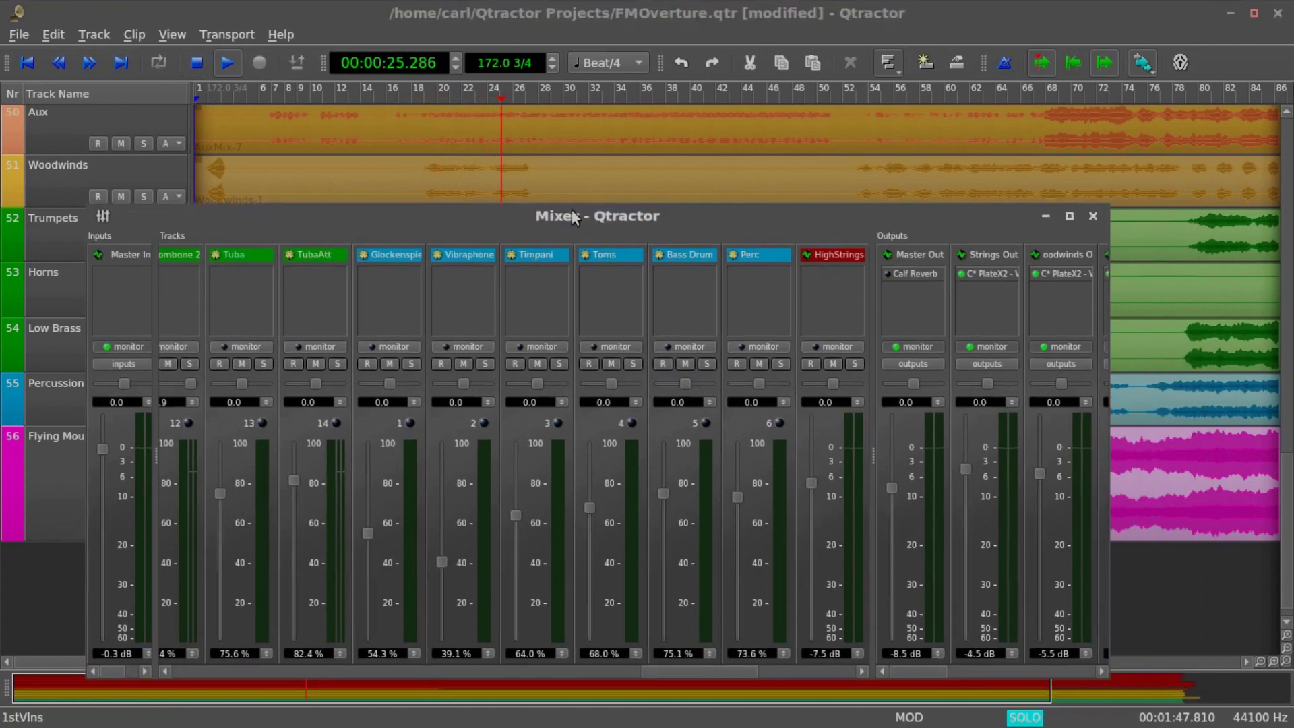
pyautogui.click(1044, 216)
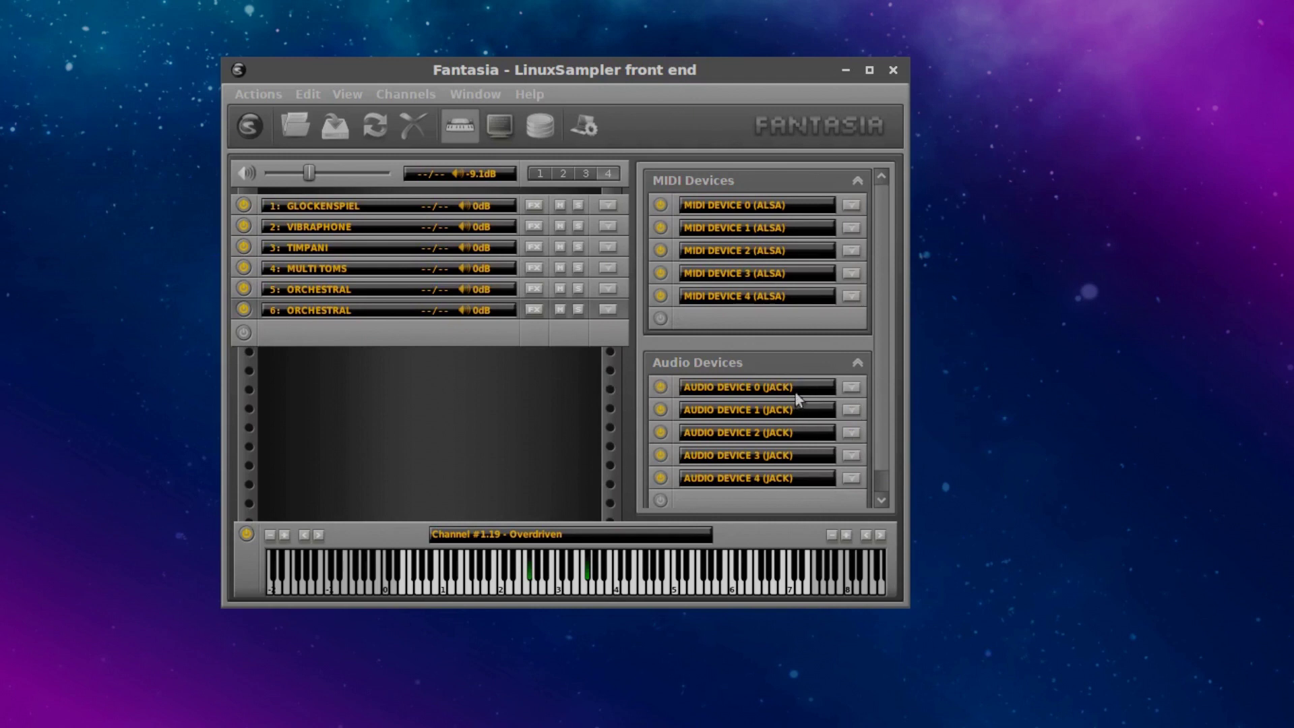
pyautogui.click(715, 333)
# Step: Drag the Fantasia window around the desktop, finally leaving it right of centre
pyautogui.moveTo(608, 68)
pyautogui.mouseDown()
pyautogui.moveTo(924, 127)
pyautogui.moveTo(914, 122)
pyautogui.mouseUp()
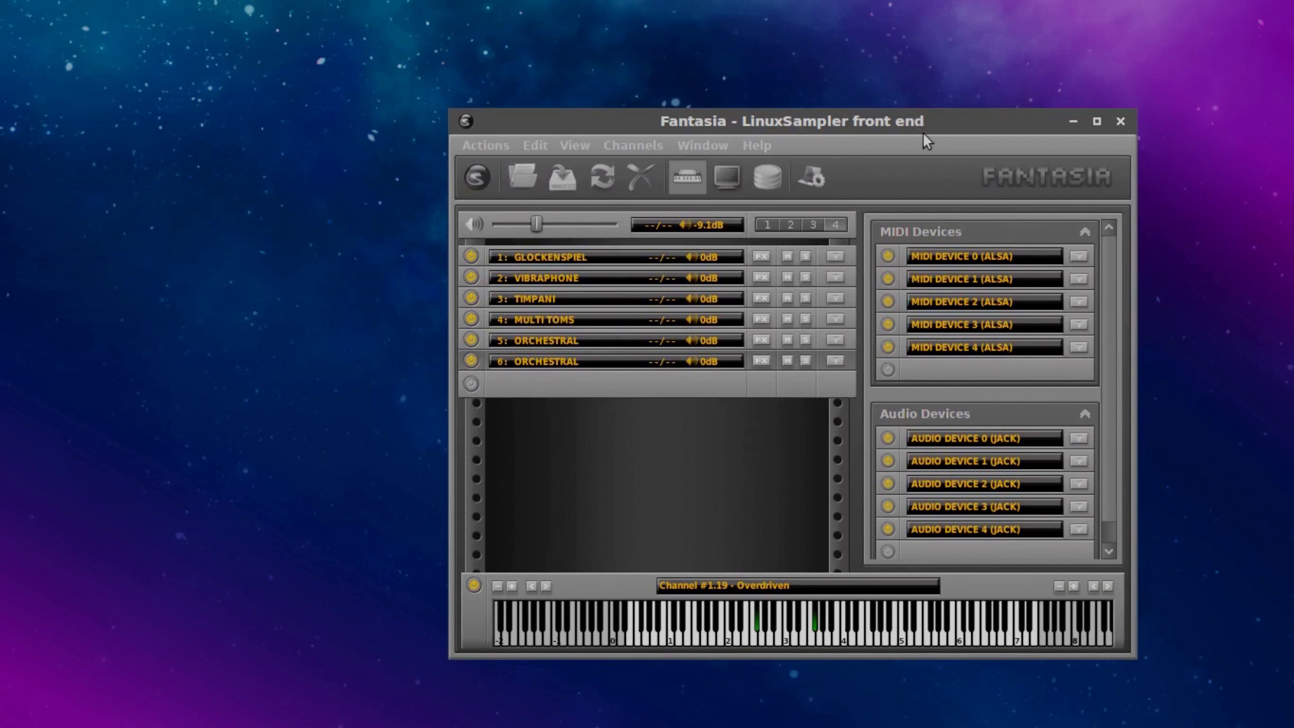
pyautogui.moveTo(917, 119)
pyautogui.mouseDown()
pyautogui.moveTo(998, 58)
pyautogui.moveTo(993, 78)
pyautogui.mouseUp()
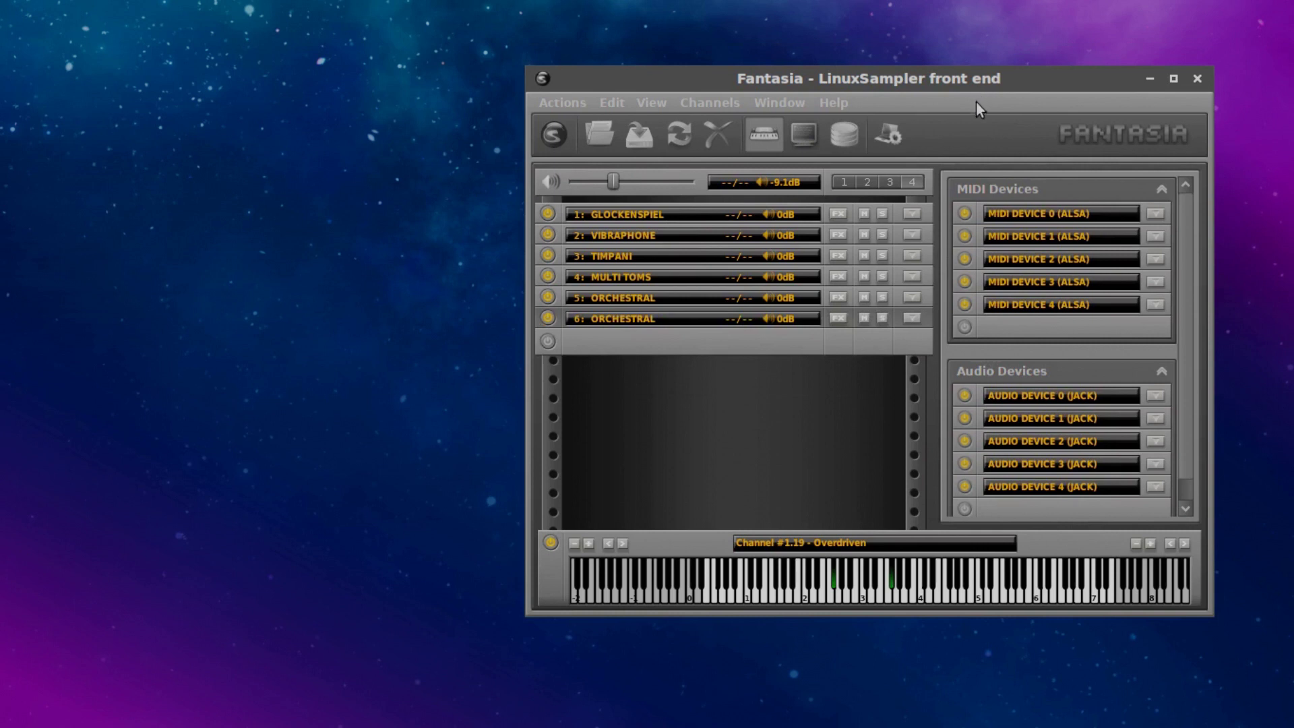
pyautogui.moveTo(970, 91); pyautogui.dragTo(970, 105)
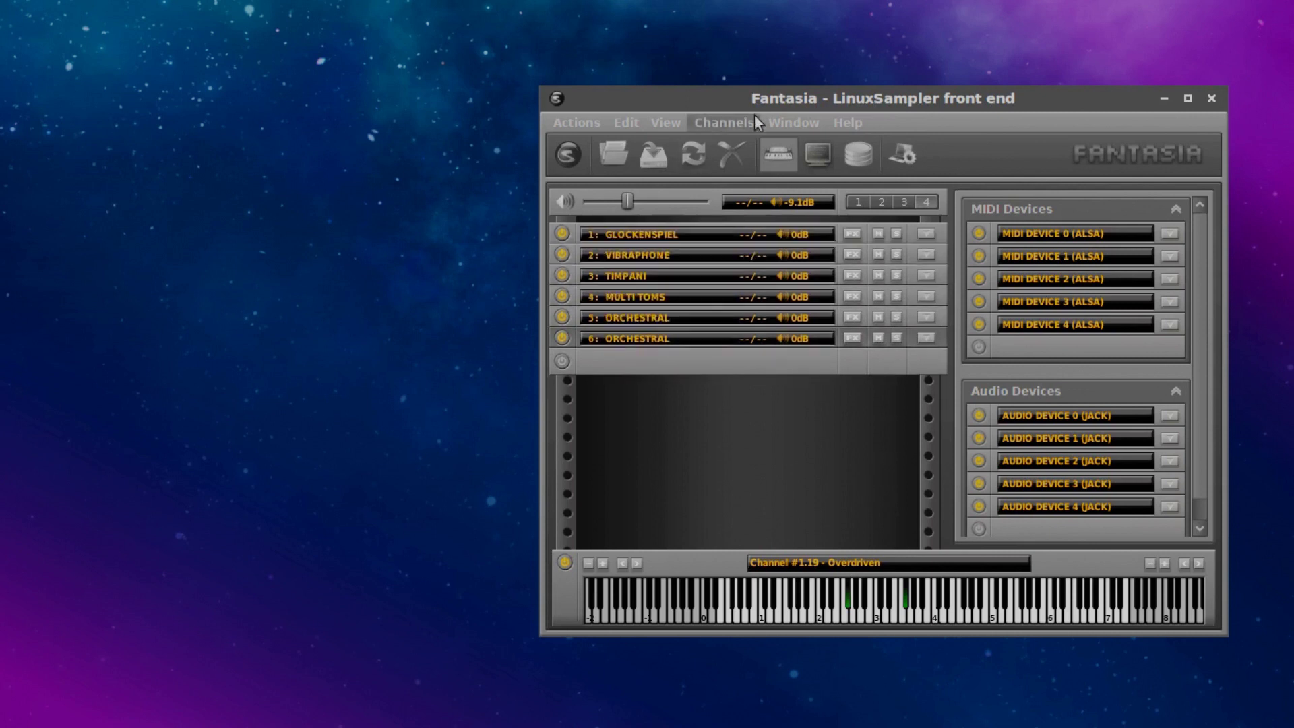
pyautogui.moveTo(768, 105); pyautogui.dragTo(701, 75)
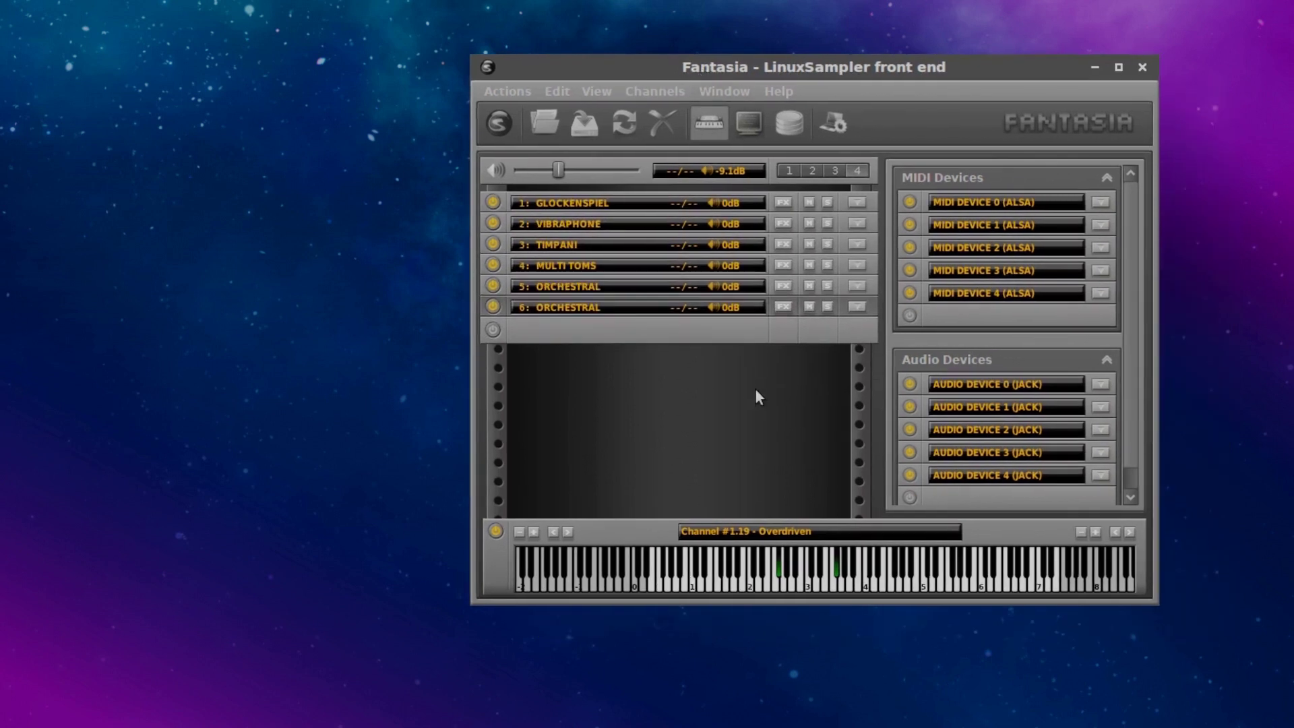